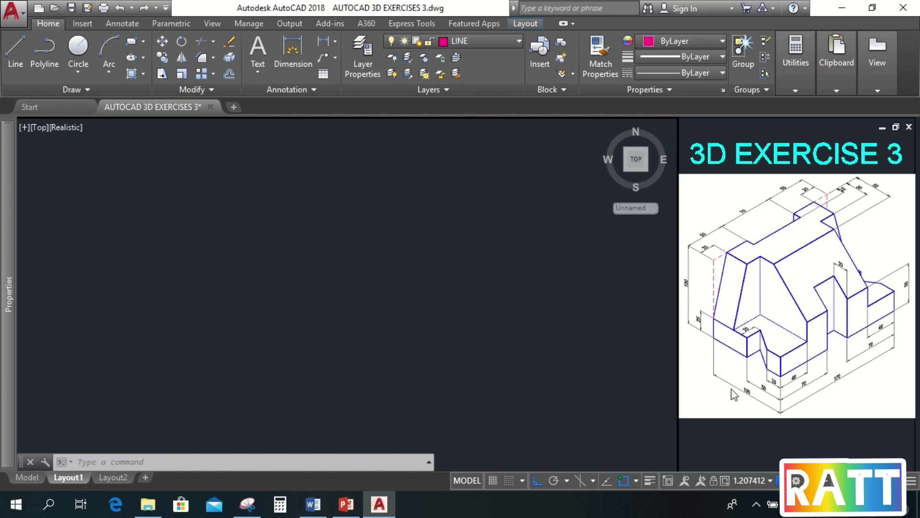
Step: Draw a vertical line 100 units long as the left edge of the base outline
type("l")
key("Return")
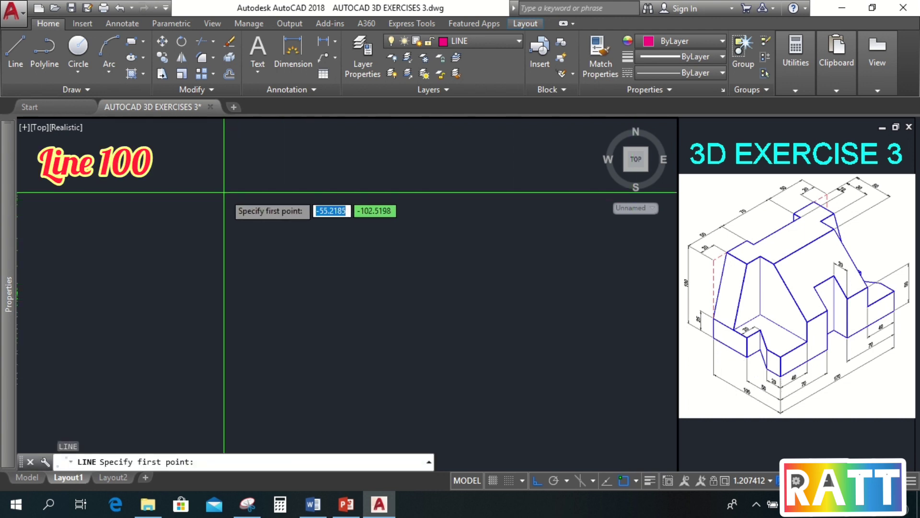
left_click(224, 193)
type("100")
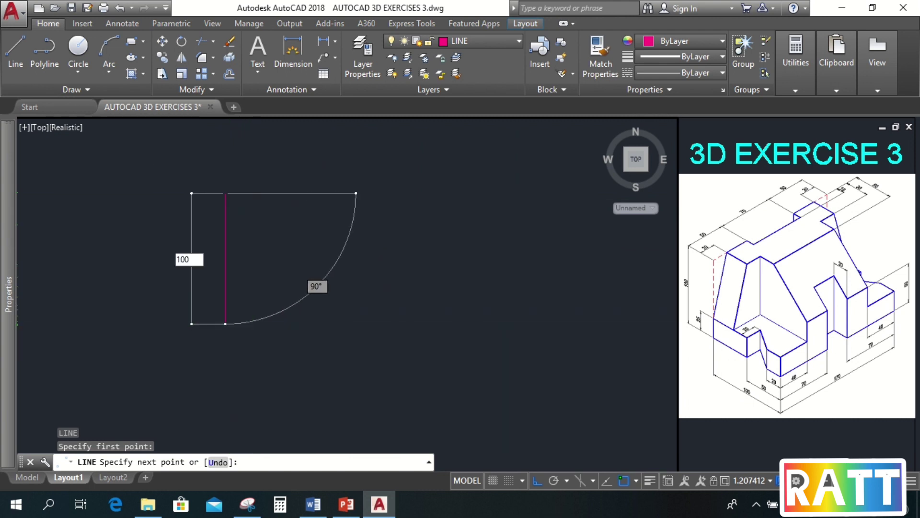
key("Return")
key("Return")
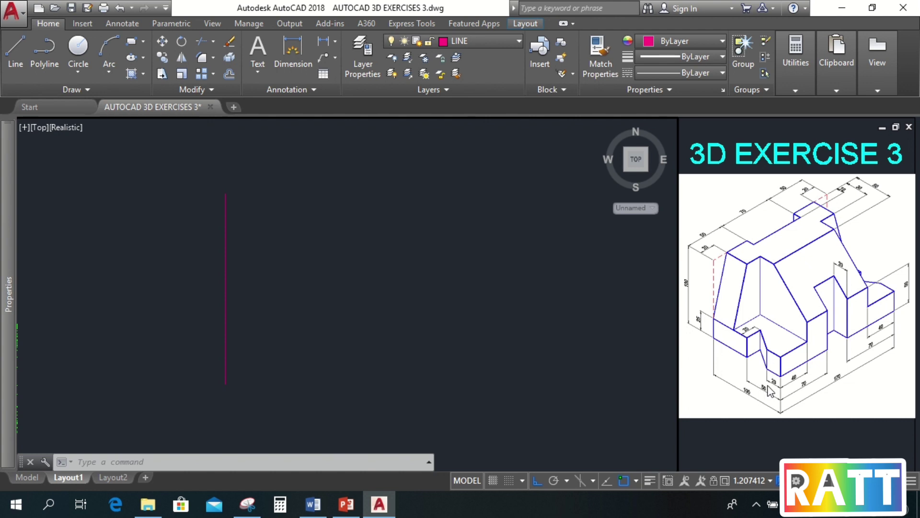
Step: Draw a 20-unit horizontal line to the right from the lower end of the vertical line
type("l")
key("Return")
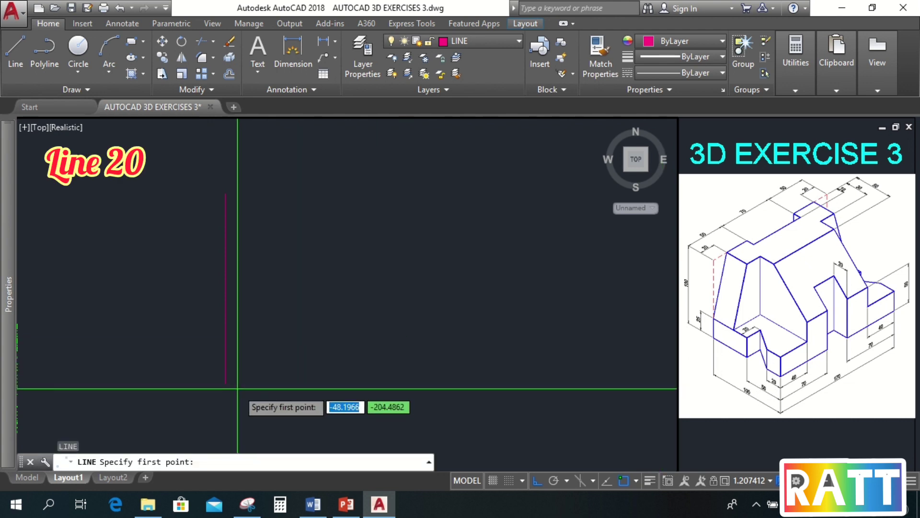
left_click(226, 384)
type("20")
key("Return")
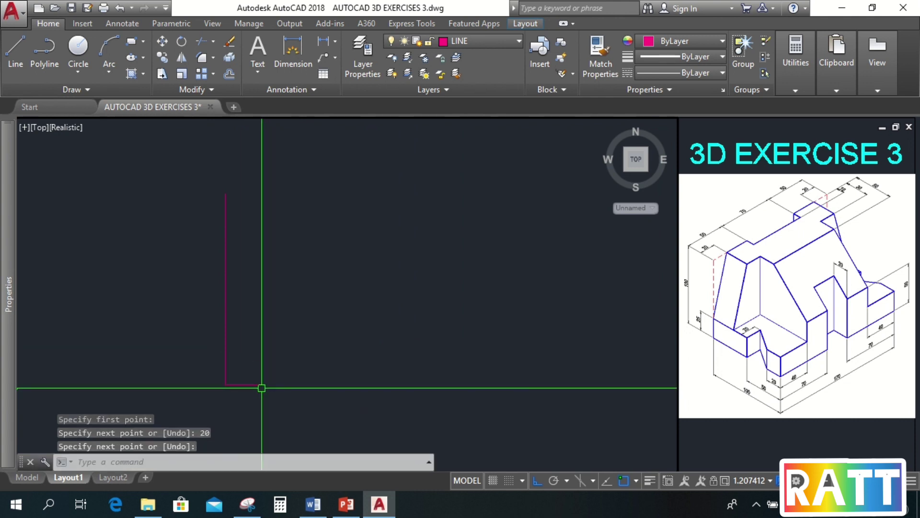
key("Escape")
Step: Move the 20-unit horizontal line 50 units up along the vertical line
left_click(249, 384)
type("m")
key("Return")
left_click(311, 378)
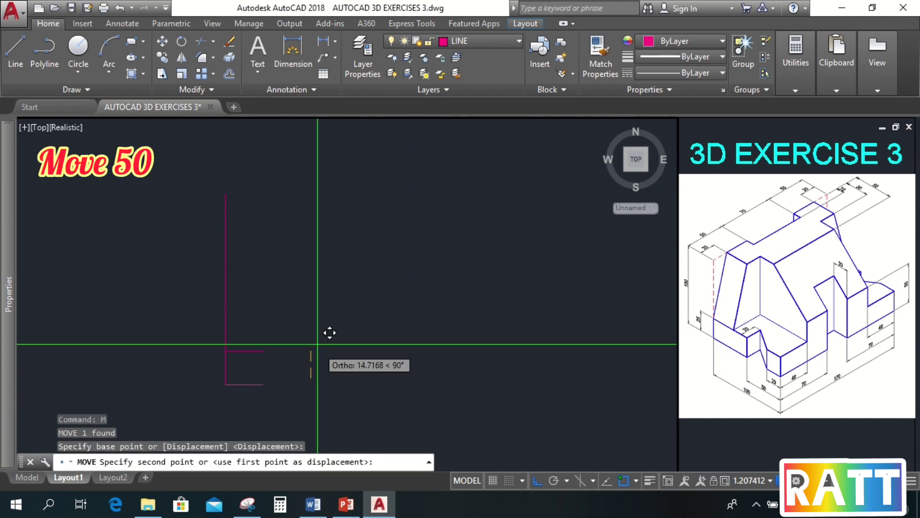
type("50")
key("Return")
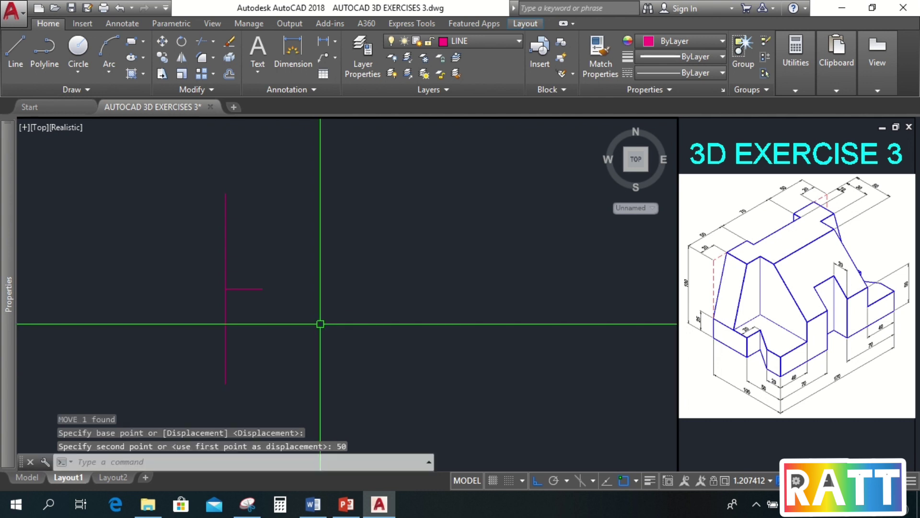
key("Escape")
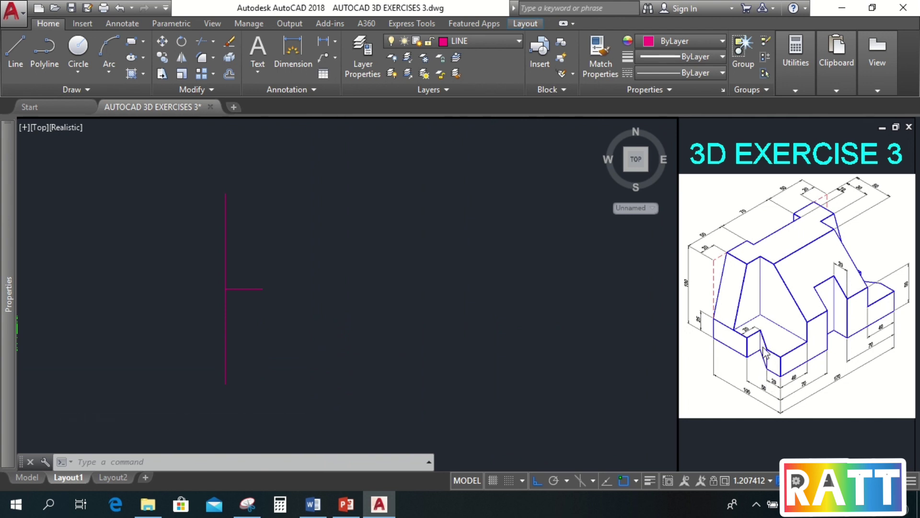
Step: Draw a line 20 units up from the vertical line's lower end, continuing diagonally to the short horizontal line's free end
type("l")
key("Return")
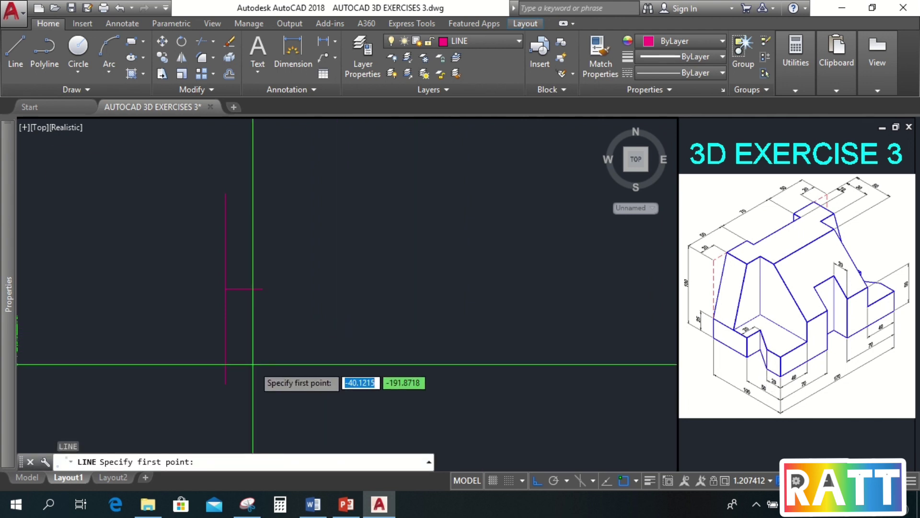
left_click(225, 344)
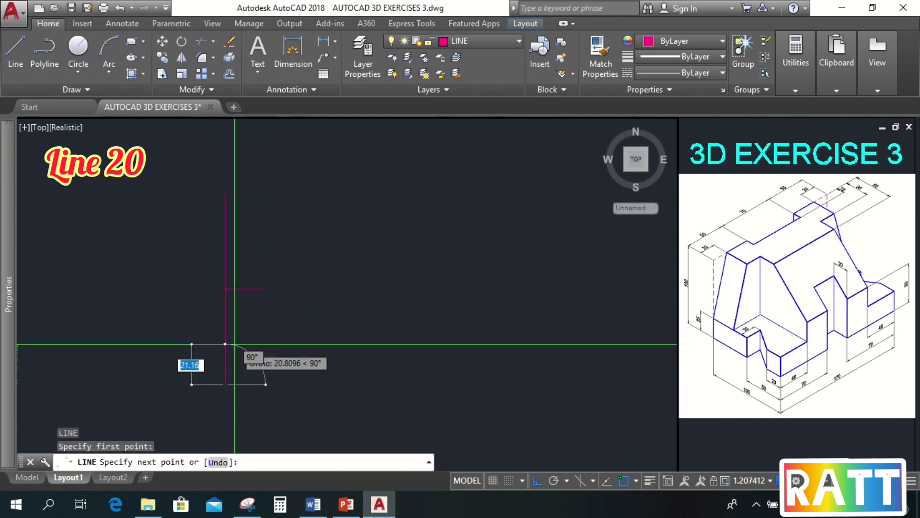
type("20")
key("Return")
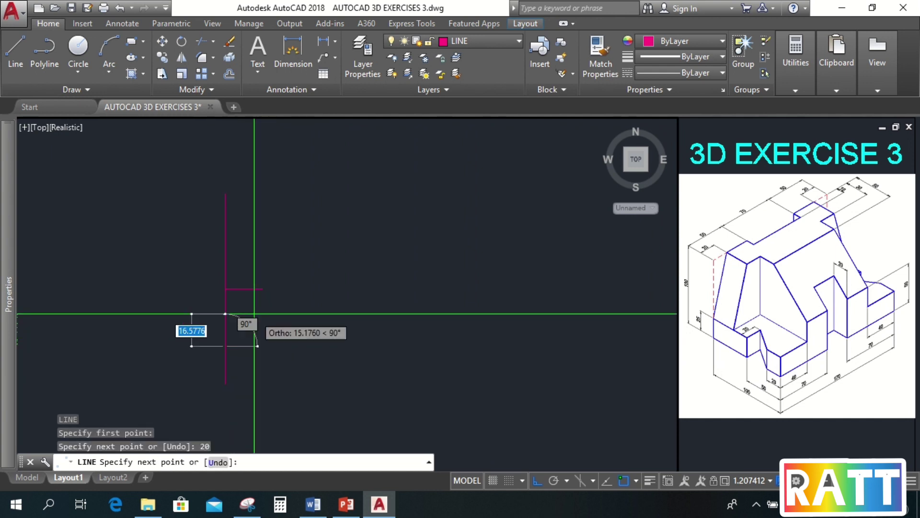
left_click(263, 289)
key("Escape")
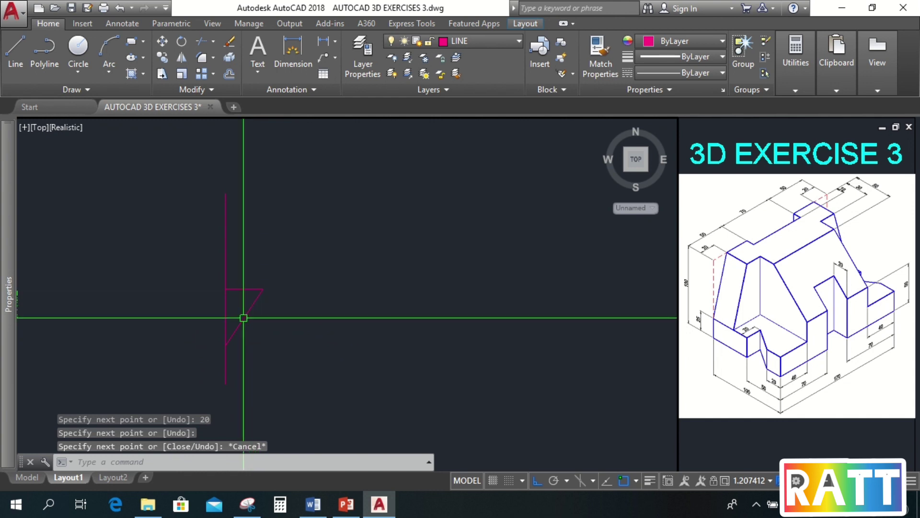
Step: Trim the vertical line below the short horizontal line to open the notch, using that horizontal line as cutting edge
type("tr")
key("Return")
left_click(237, 289)
key("Return")
left_click(230, 300)
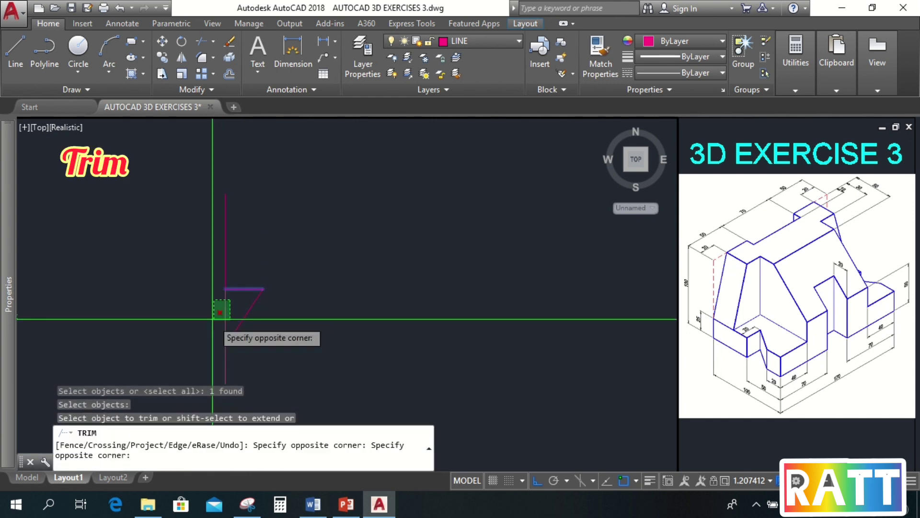
left_click(213, 319)
key("Escape")
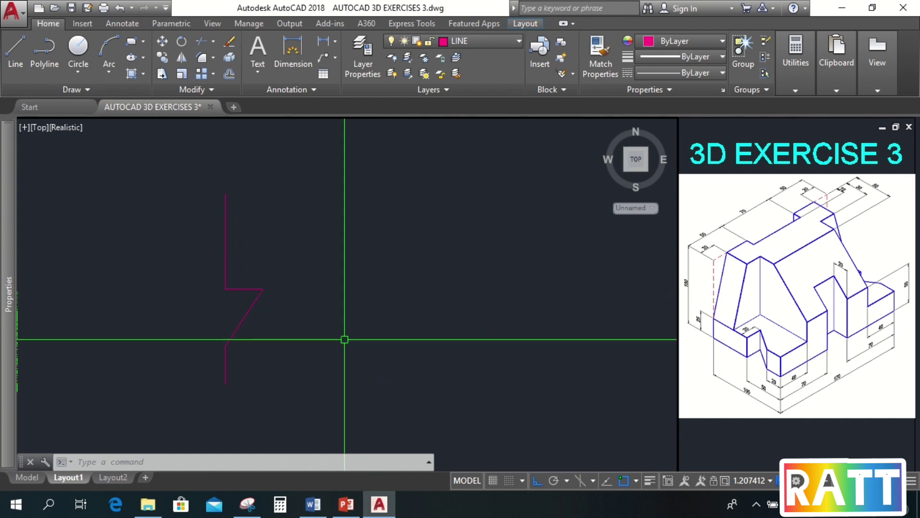
Step: Draw a 70-unit horizontal line to the right from the lower-left corner of the outline
type("l")
key("Return")
left_click(226, 351)
type("70")
key("Return")
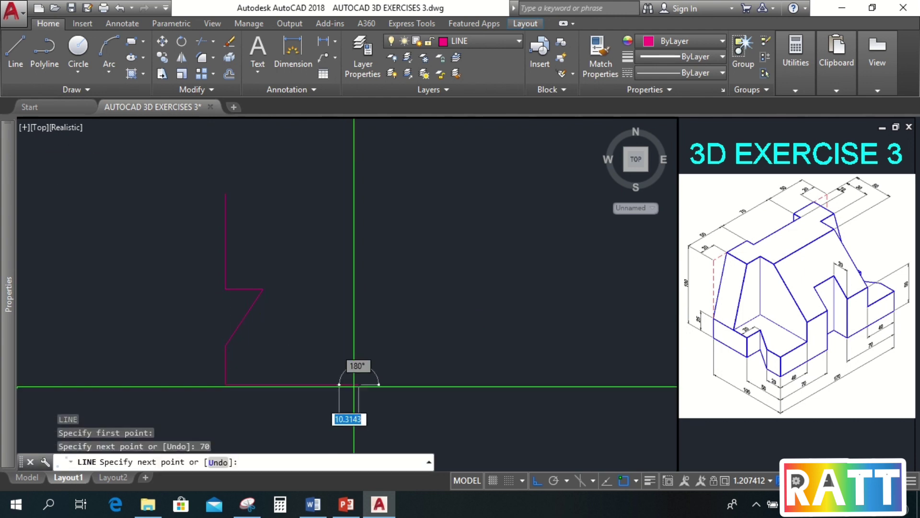
key("Escape")
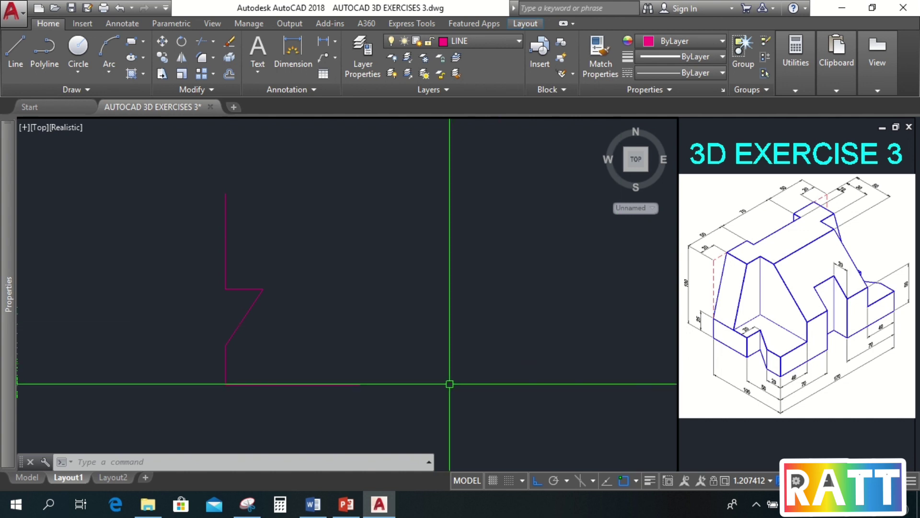
Step: Draw a 20-unit vertical line upward from the right end of the 70-unit bottom line
type("l")
key("Return")
left_click(359, 384)
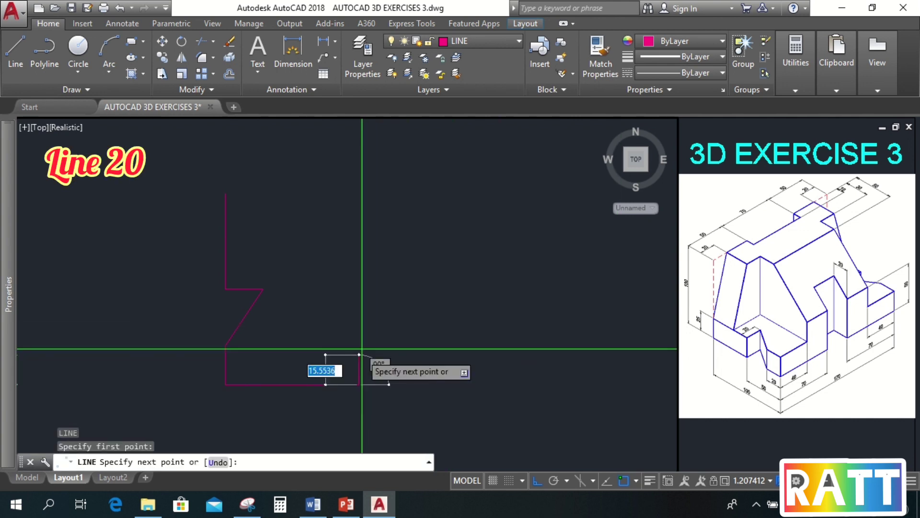
type("20")
key("Return")
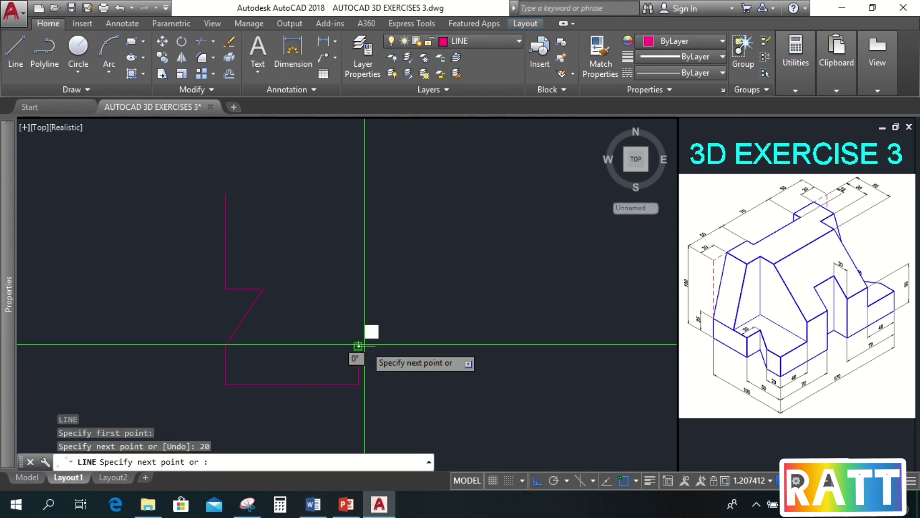
key("Escape")
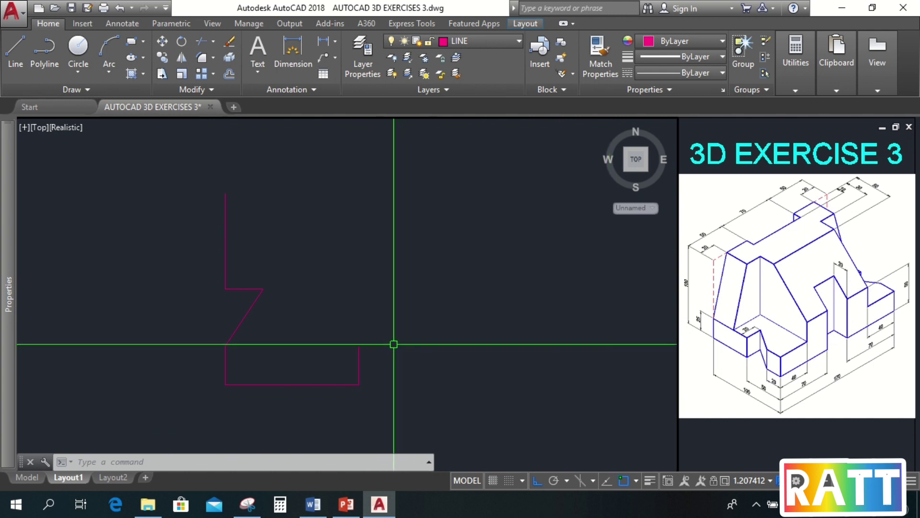
Step: Draw a 30-unit horizontal line to the right from the upper end of the 20-unit vertical line
key("Return")
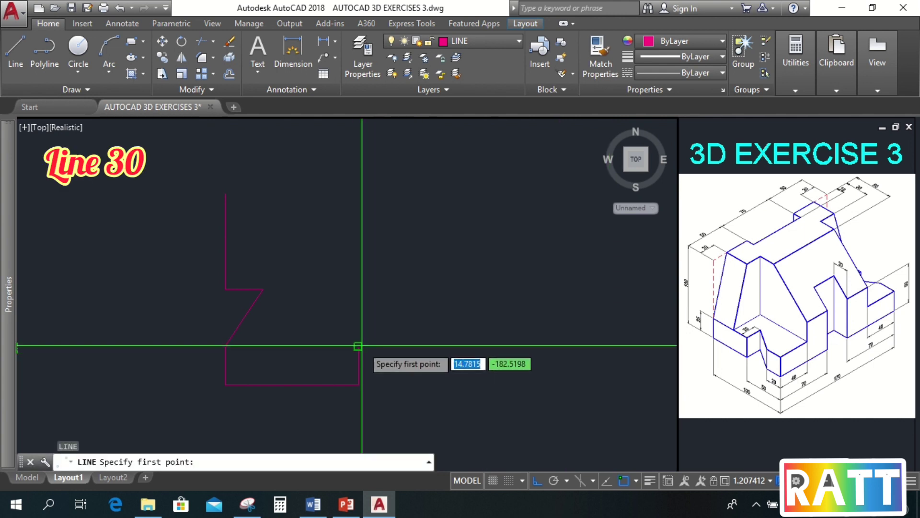
left_click(359, 346)
type("30")
key("Return")
key("Escape")
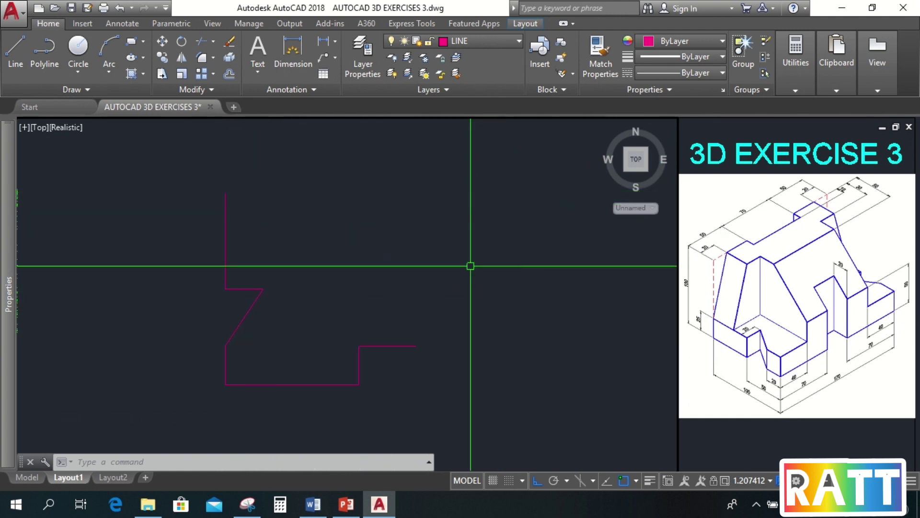
Step: Draw a 50-unit horizontal line to the right from the upper end of the outline's left edge
type("l")
key("Return")
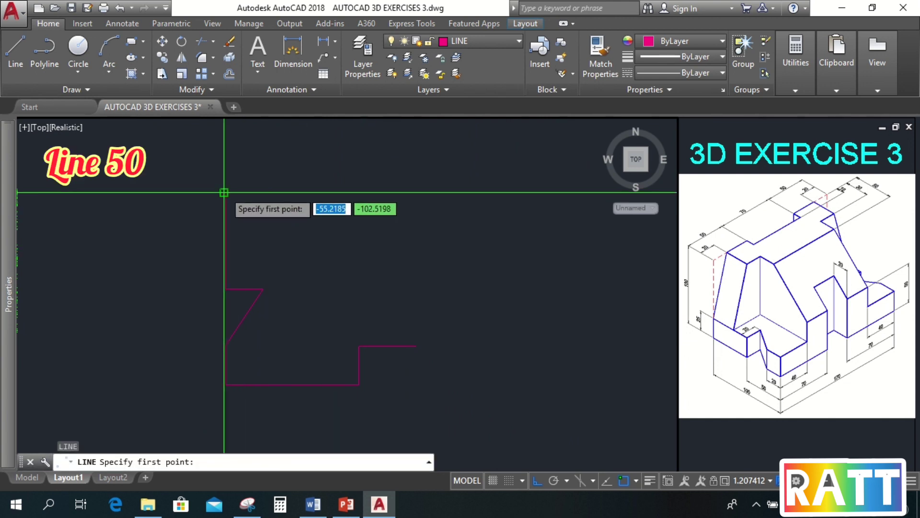
left_click(225, 194)
type("50")
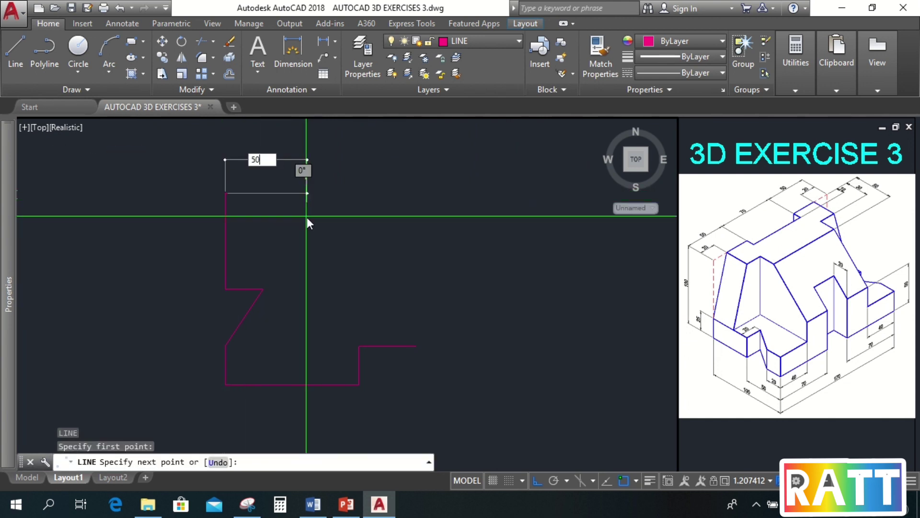
key("Return")
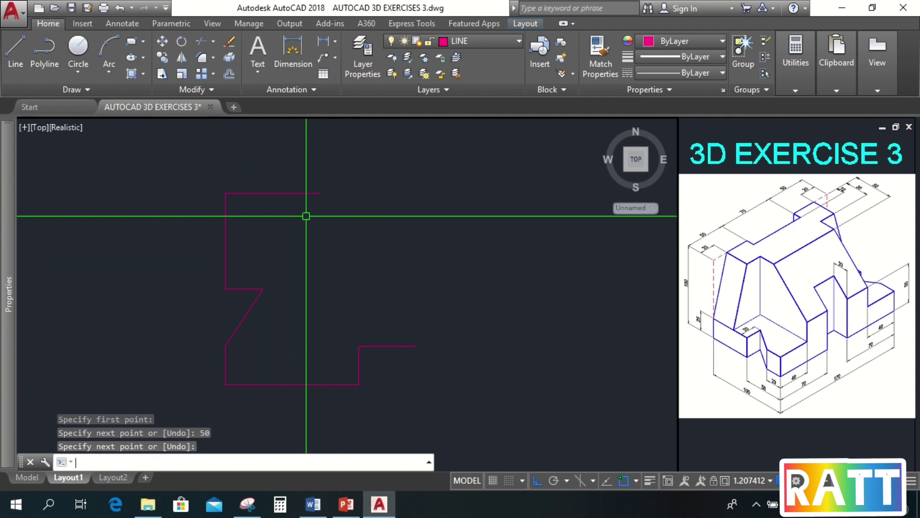
key("Escape")
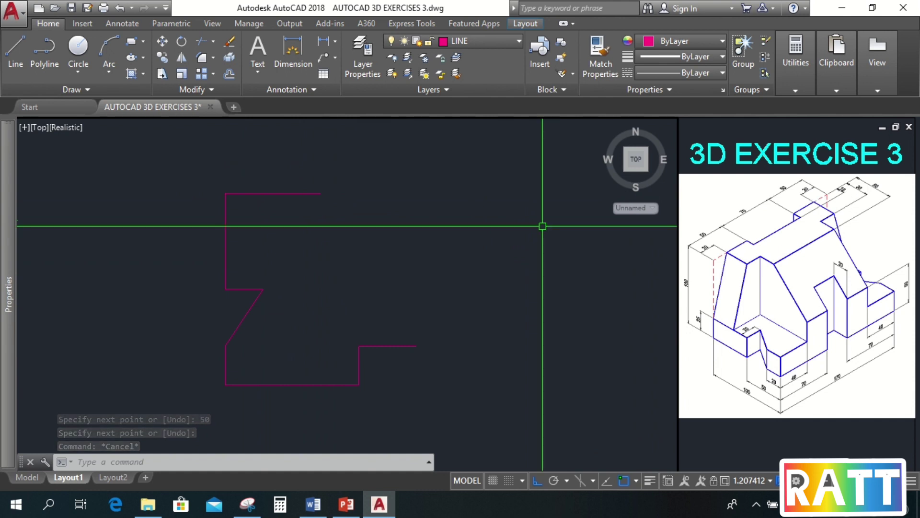
Step: Draw a 10-unit vertical line downward from the right end of the 50-unit top line
type("l")
key("Return")
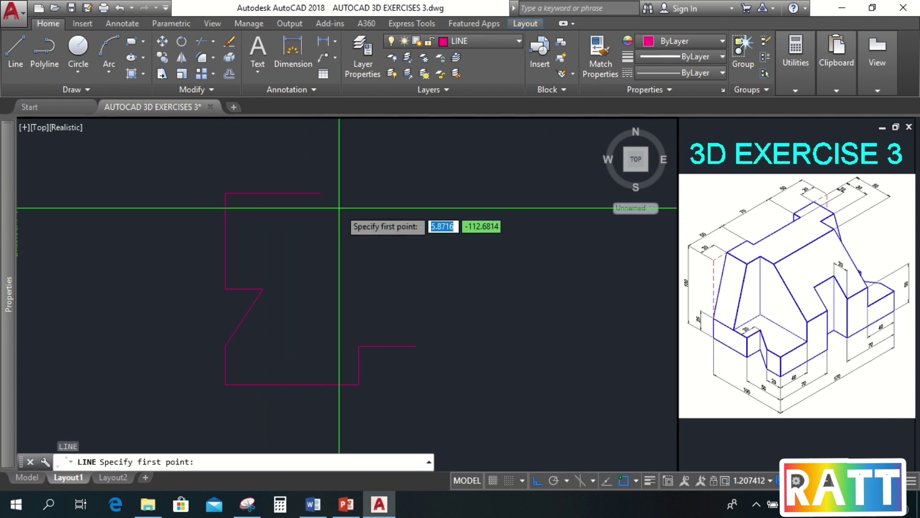
left_click(320, 194)
type("10")
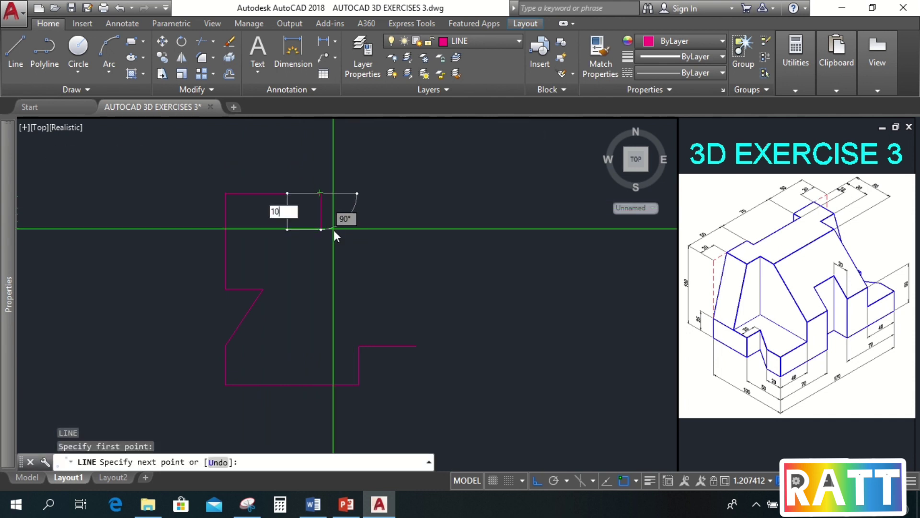
key("Return")
key("Escape")
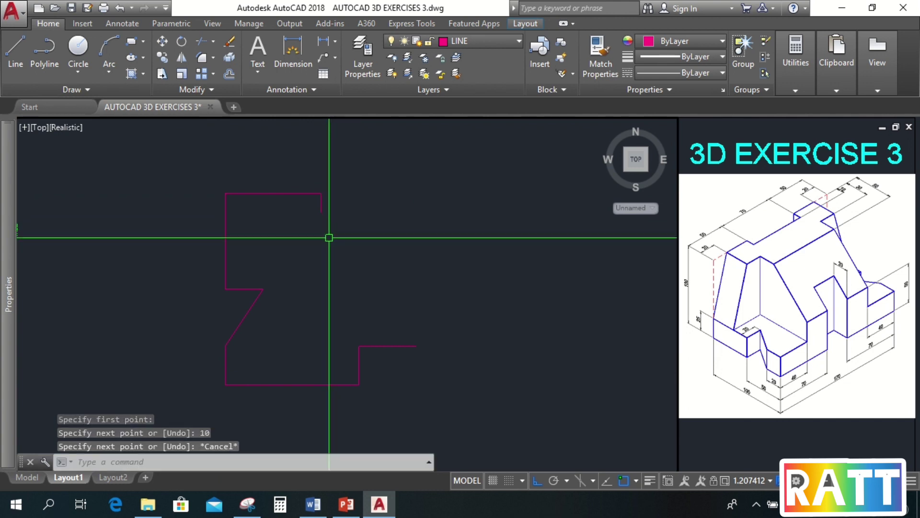
Step: Mirror the left half of the outline about the vertical axis through the 30-unit line's midpoint, keeping the source objects
left_click(175, 150)
left_click(395, 401)
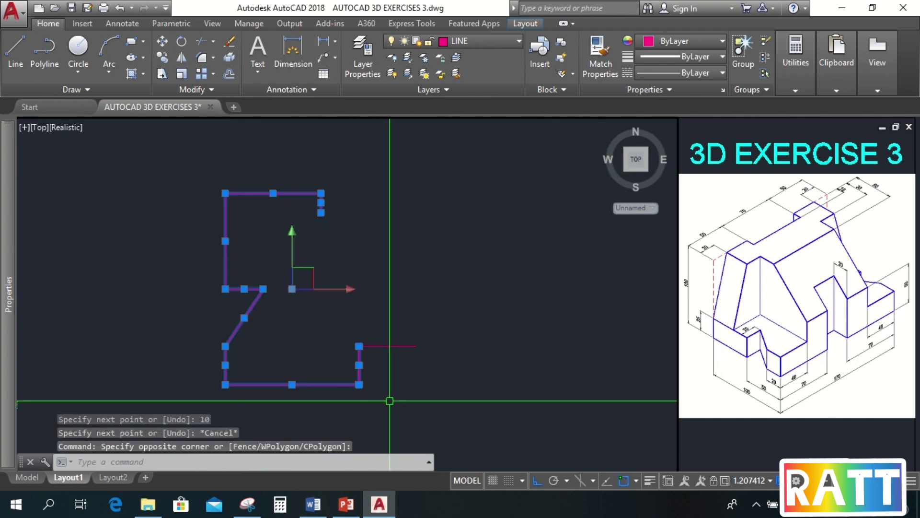
key("Return")
left_click(388, 364)
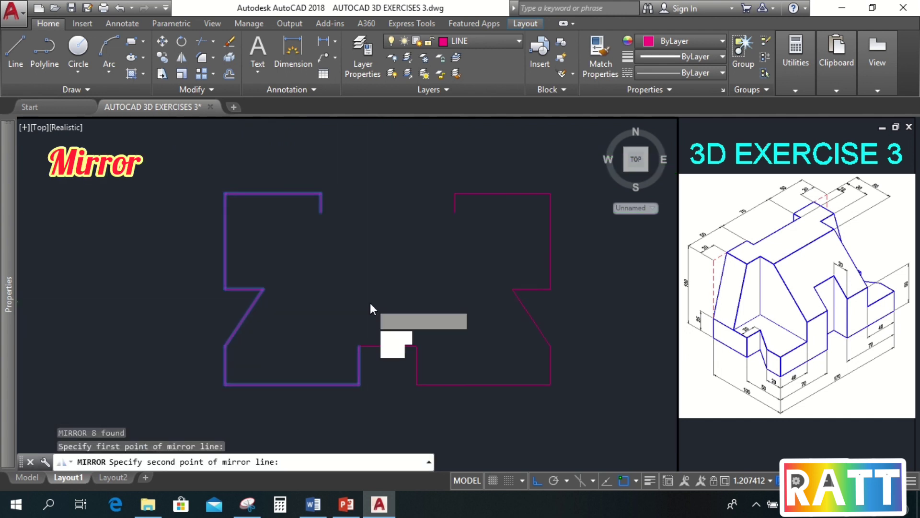
left_click(370, 303)
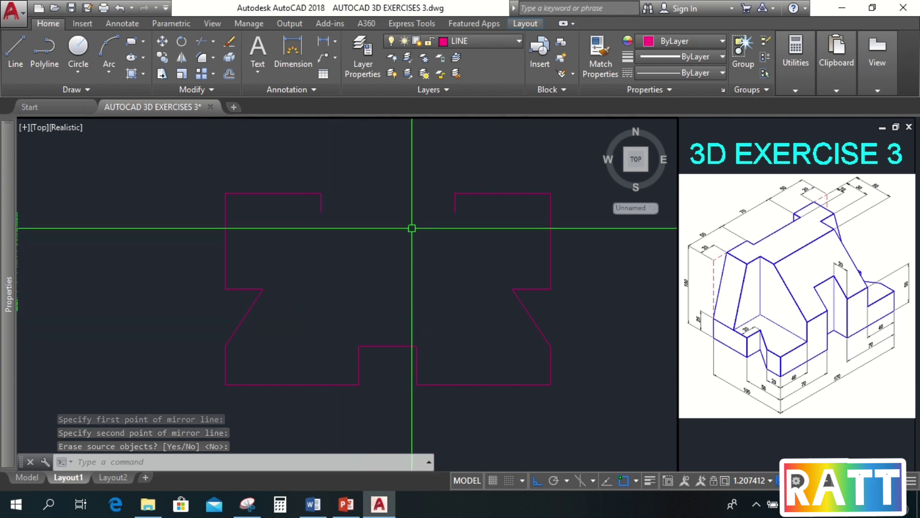
Step: Close the gap at the top of the outline with a line between the lower ends of the two 10-unit lines
type("l")
key("Return")
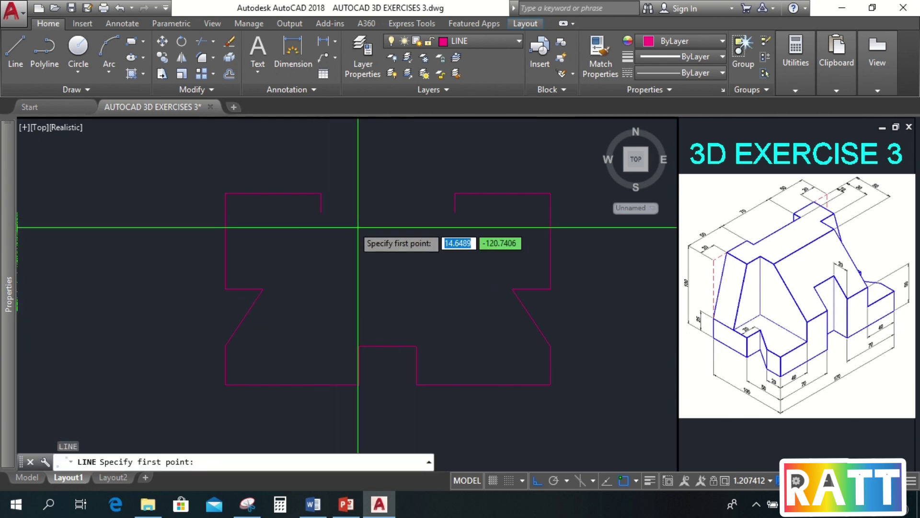
left_click(321, 213)
left_click(455, 212)
key("Return")
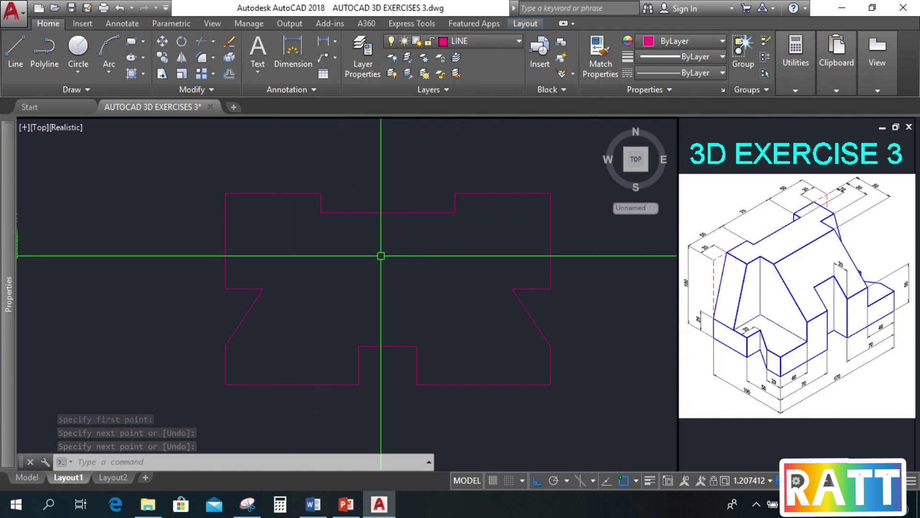
Step: Join all the lines of the base outline into a single polyline
left_click(176, 157)
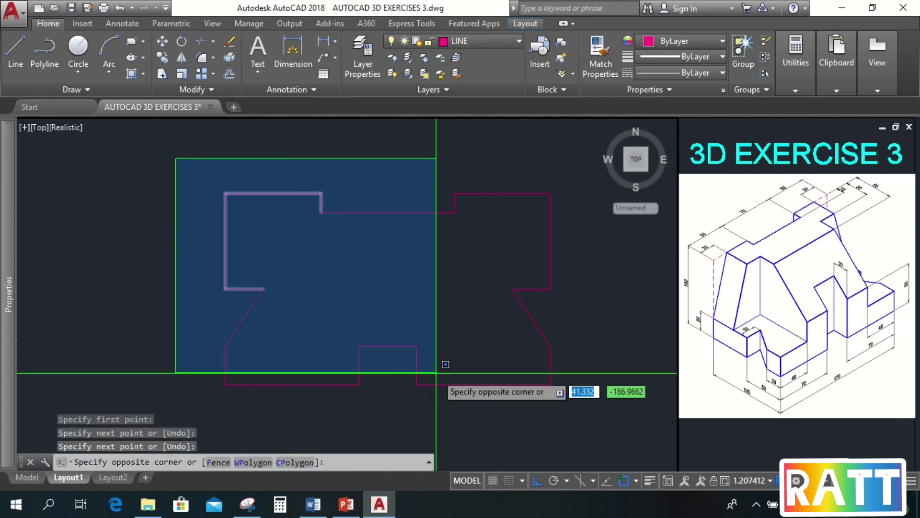
left_click(569, 416)
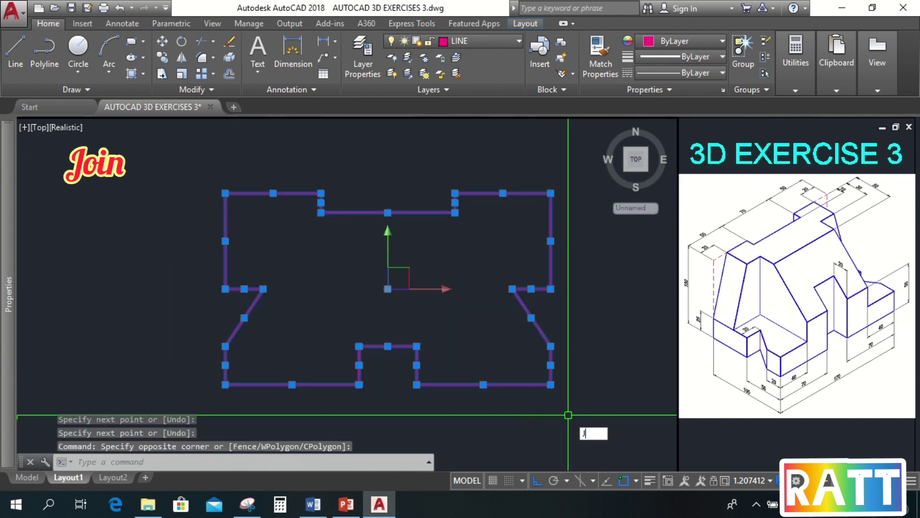
type("j")
key("Return")
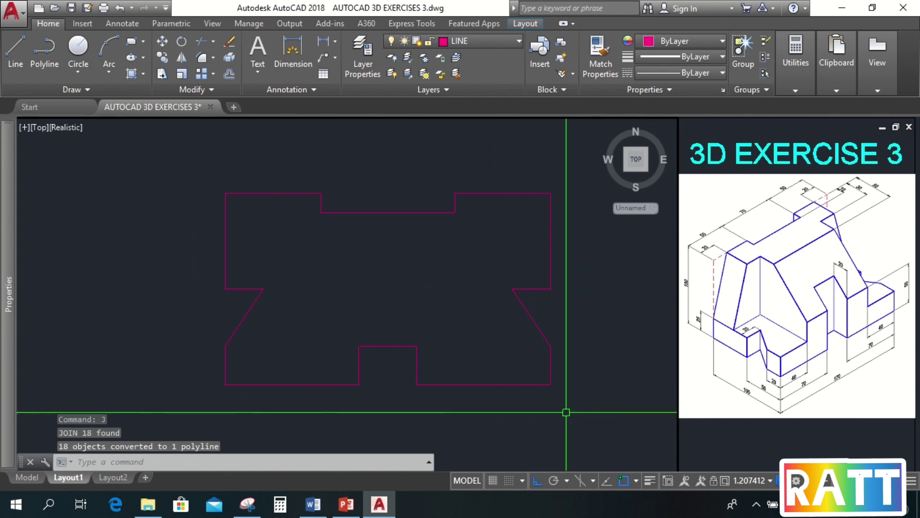
key("Escape")
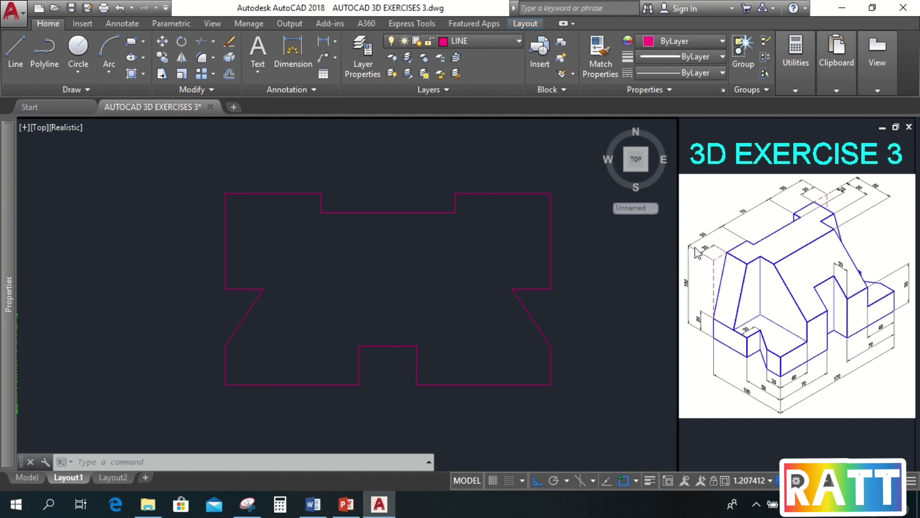
Step: Draw a 30-unit vertical line downward from the outline's upper-left corner
type("l")
key("Return")
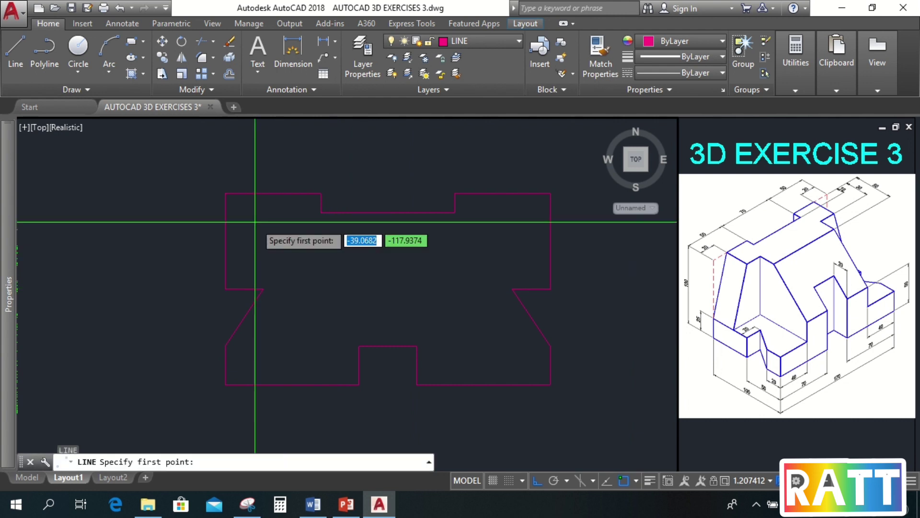
left_click(225, 195)
type("30")
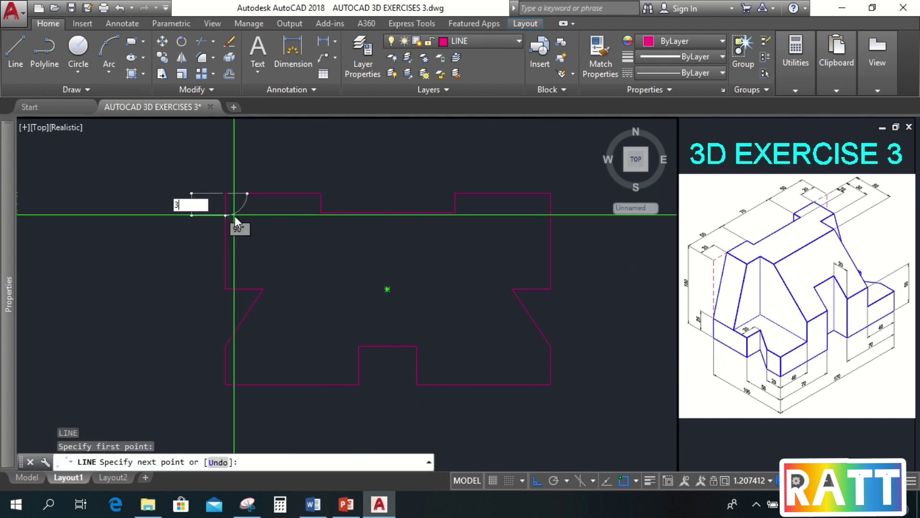
key("Return")
key("Return")
Step: Move the 30-unit vertical line 20 units to the right, inside the outline
left_click(206, 187)
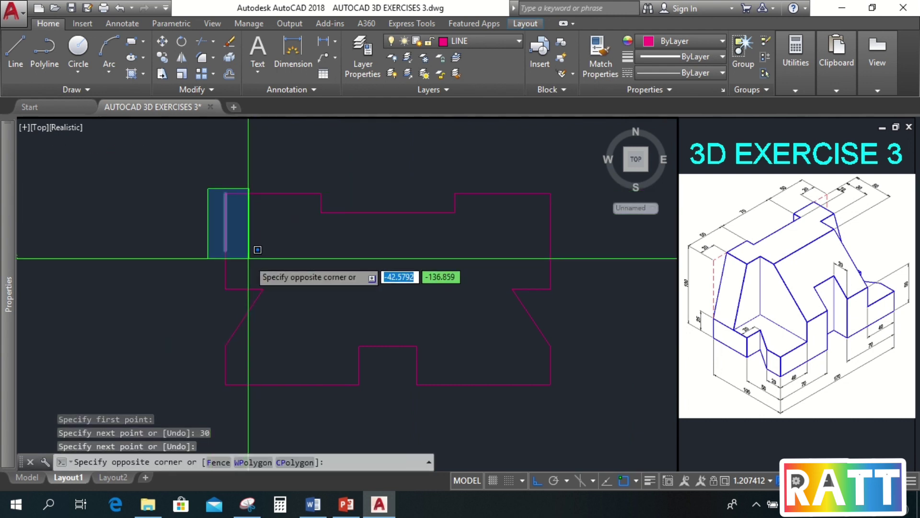
left_click(246, 257)
type("m")
key("Return")
left_click(253, 252)
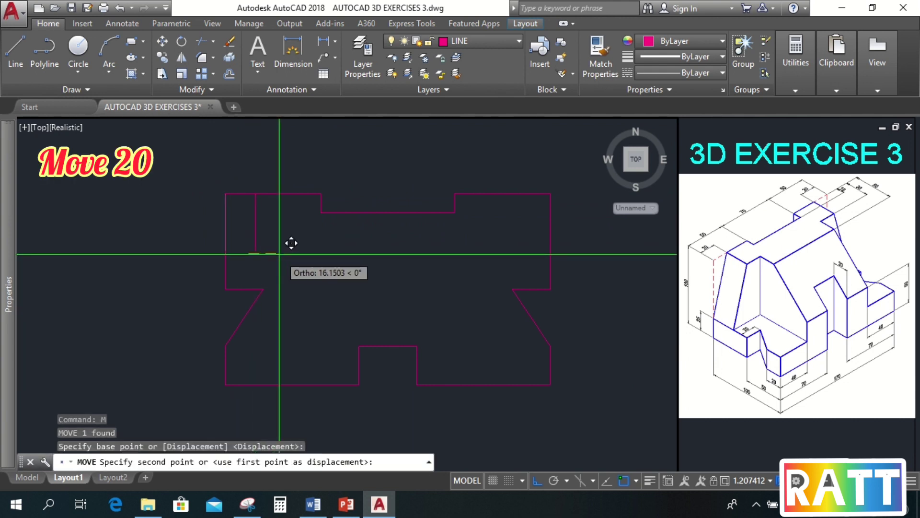
type("20")
key("Return")
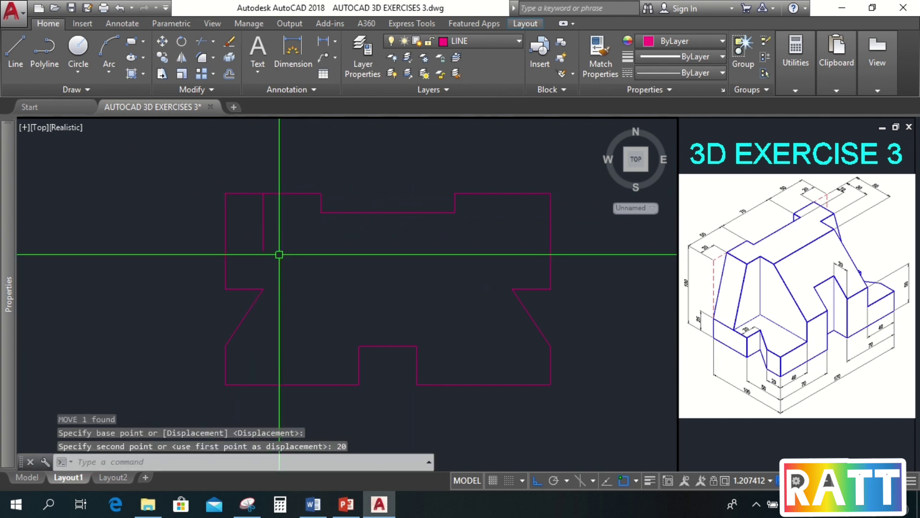
key("Escape")
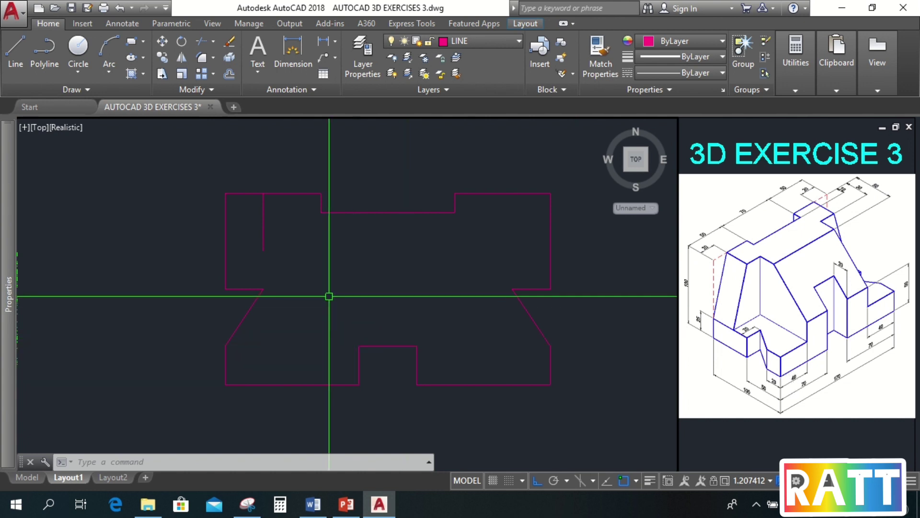
Step: Draw a 50-unit vertical line downward from the outline's upper-left corner
type("l")
key("Return")
left_click(225, 193)
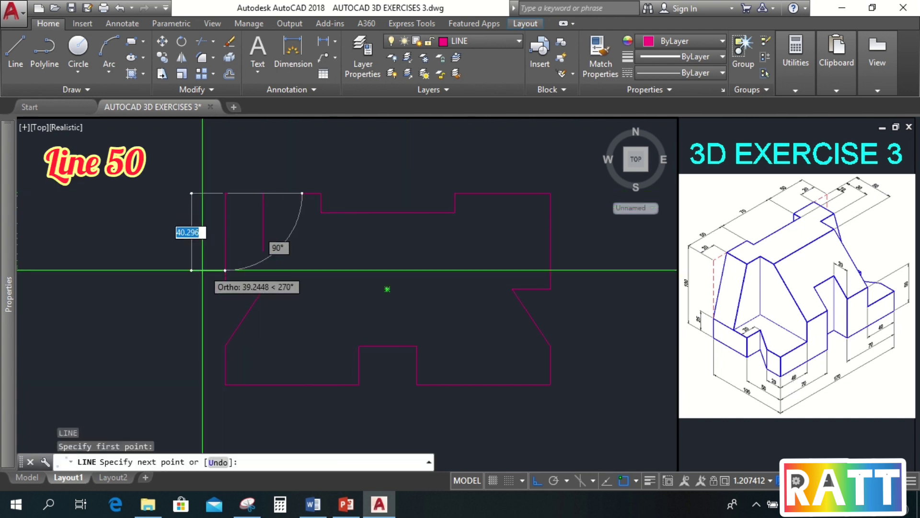
type("50")
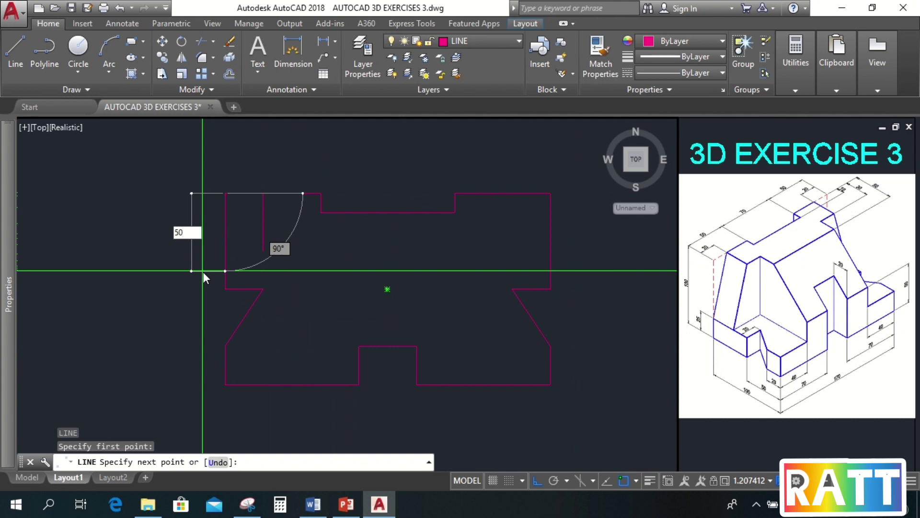
key("Return")
key("Escape")
Step: Move the 50-unit vertical line 40 units to the right, inside the outline
left_click(203, 189)
left_click(232, 302)
type("m")
key("Return")
left_click(290, 273)
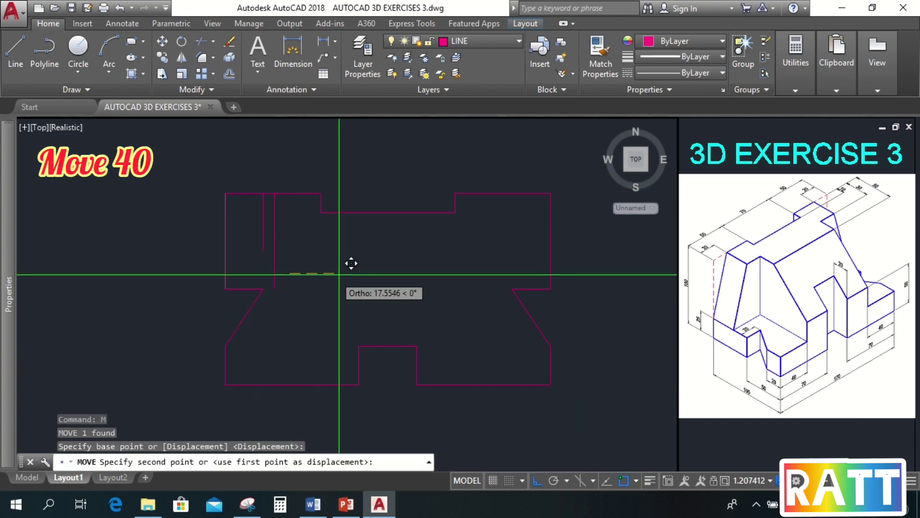
type("40")
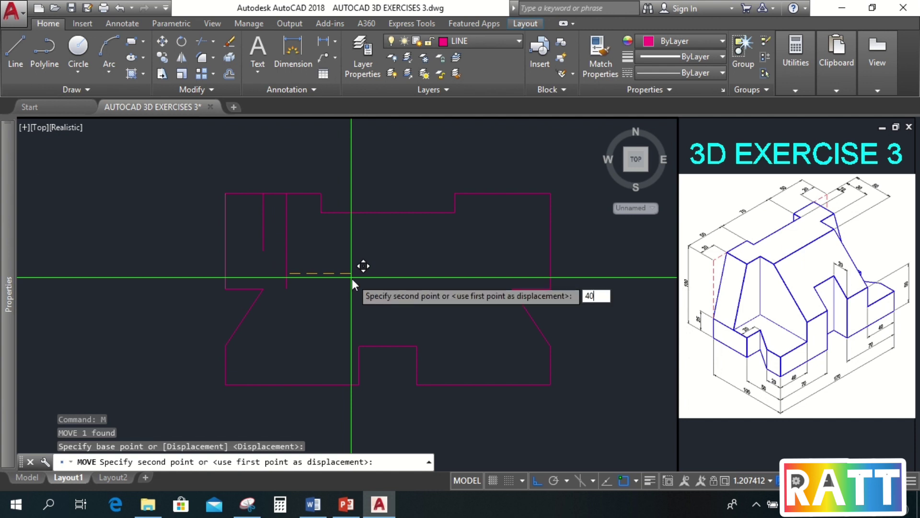
key("Return")
key("Escape")
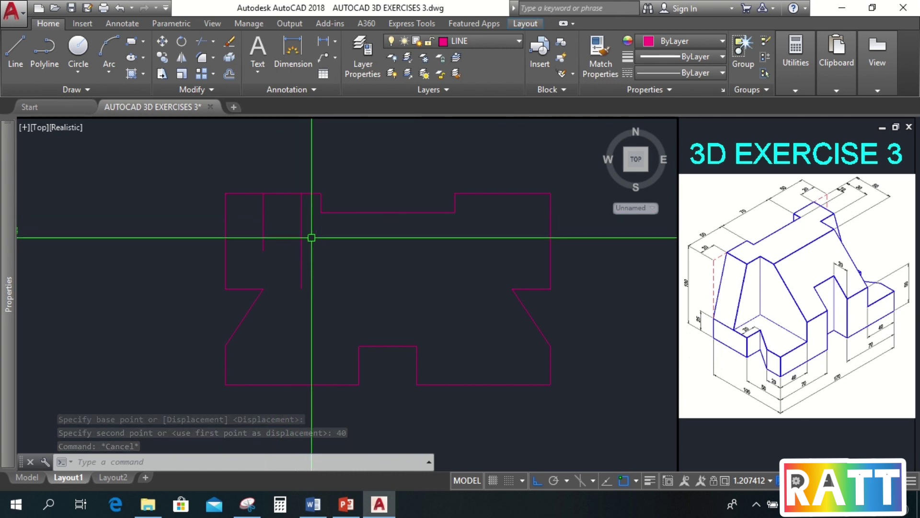
Step: Draw a horizontal line from the lower end of the 30-unit line across to the 50-unit line
key("Return")
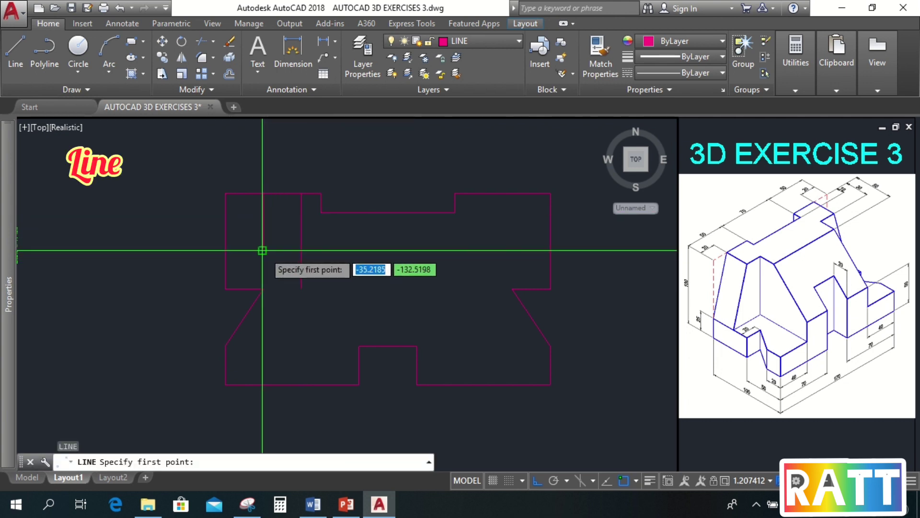
left_click(264, 250)
left_click(301, 250)
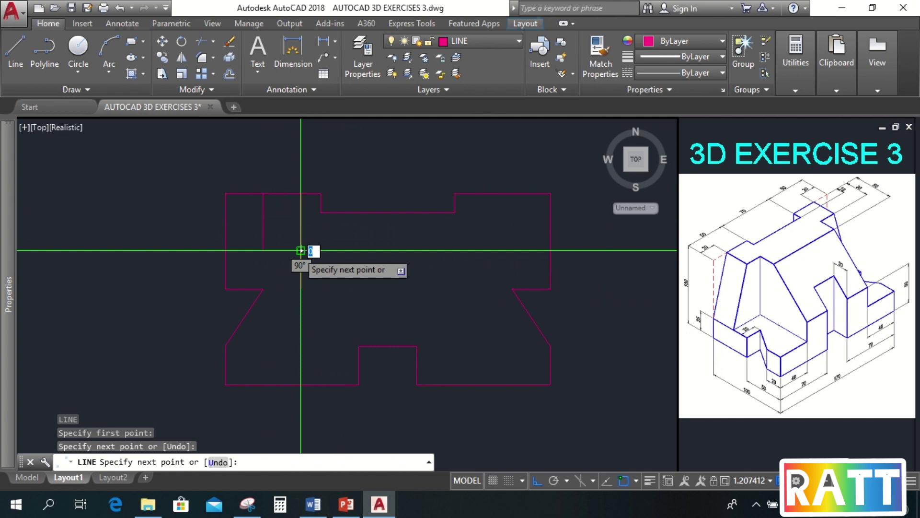
key("Escape")
Step: Trim away the part of the 50-unit line above the horizontal connecting line
type("tr")
key("Return")
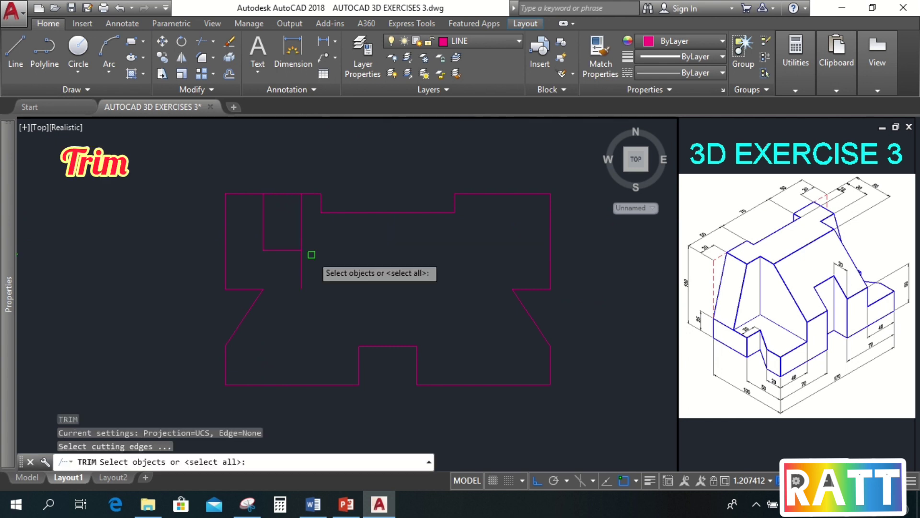
key("Return")
left_click(302, 234)
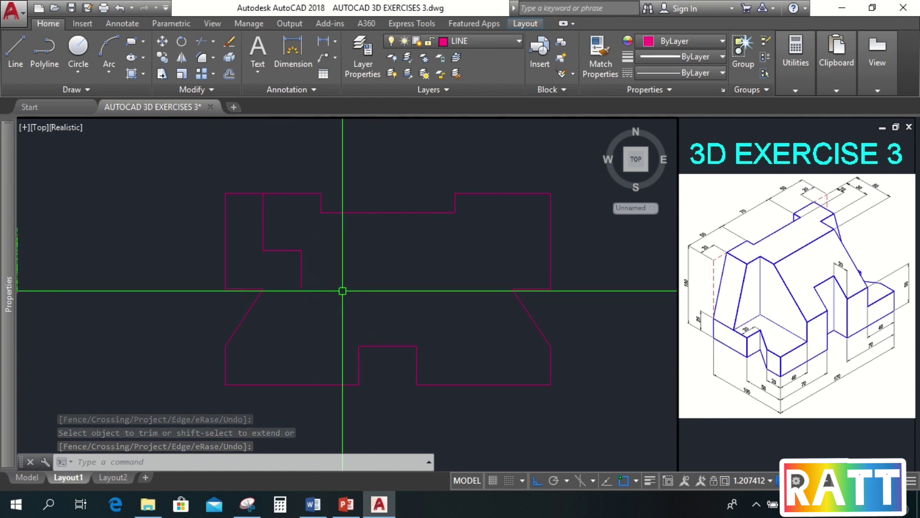
Step: Mirror the three stepped inner lines about the vertical axis through the top recess's midpoint, keeping the source objects
left_click(316, 271)
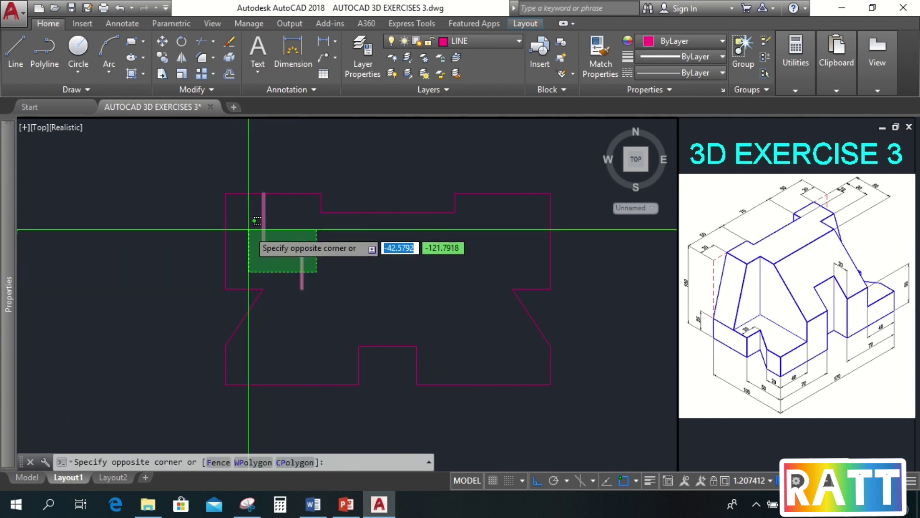
left_click(257, 221)
type("mi")
key("Return")
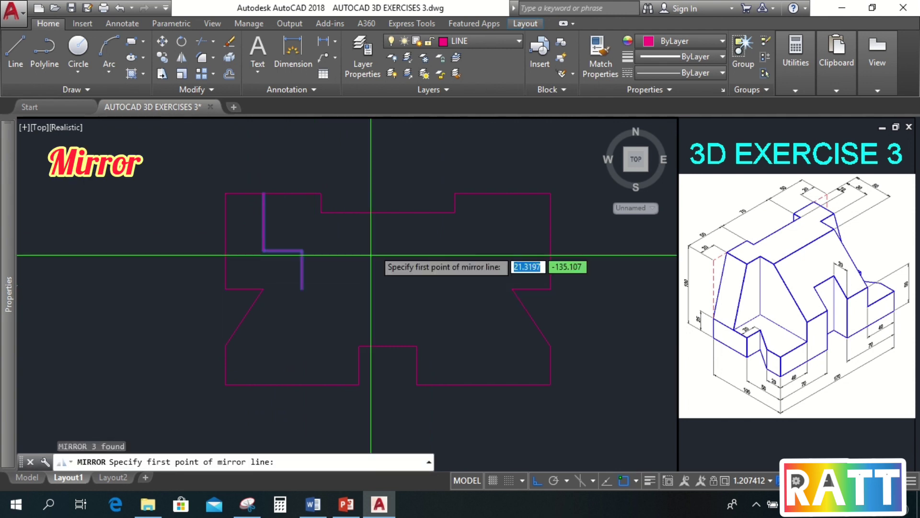
left_click(388, 213)
left_click(381, 262)
key("Return")
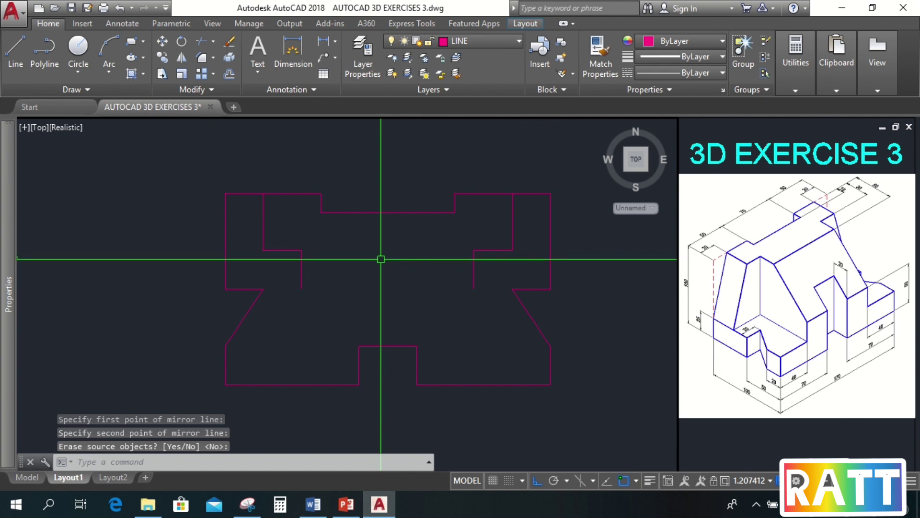
Step: Connect the lower ends of the two mirrored stepped profiles with a horizontal line
type("l")
key("Return")
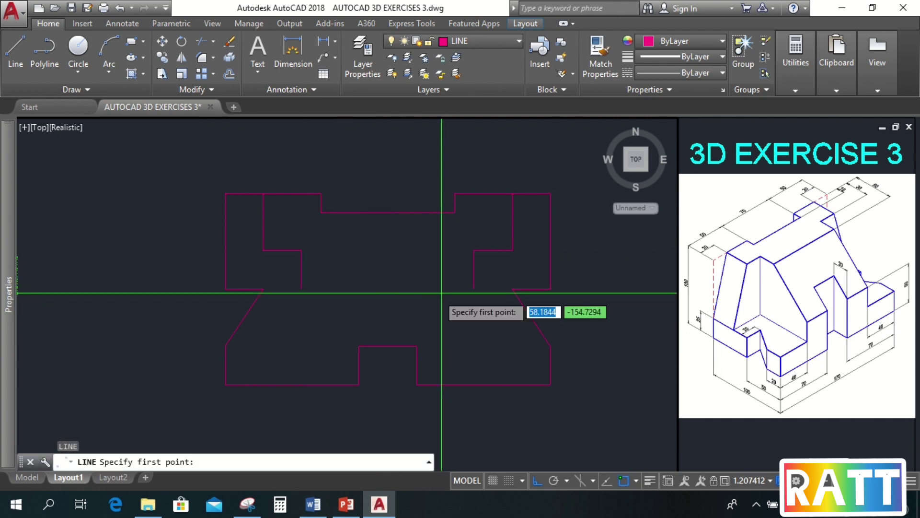
left_click(301, 289)
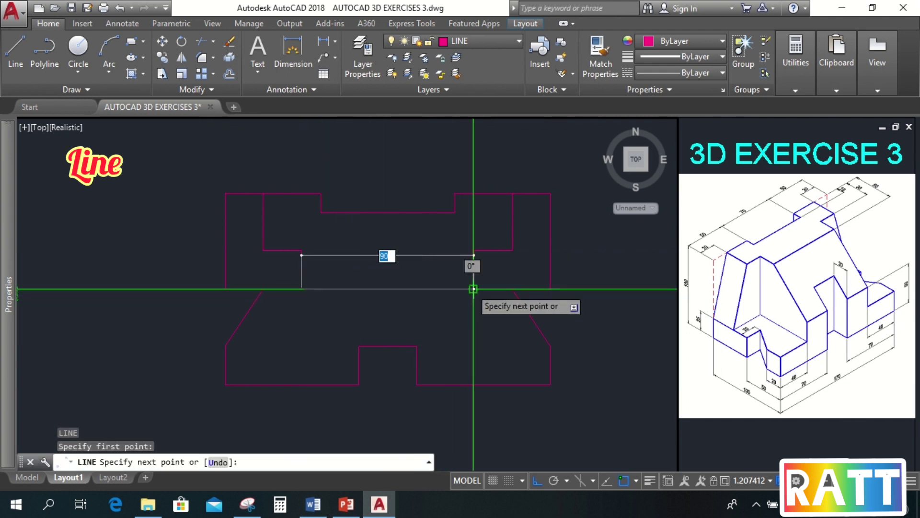
left_click(474, 288)
key("Return")
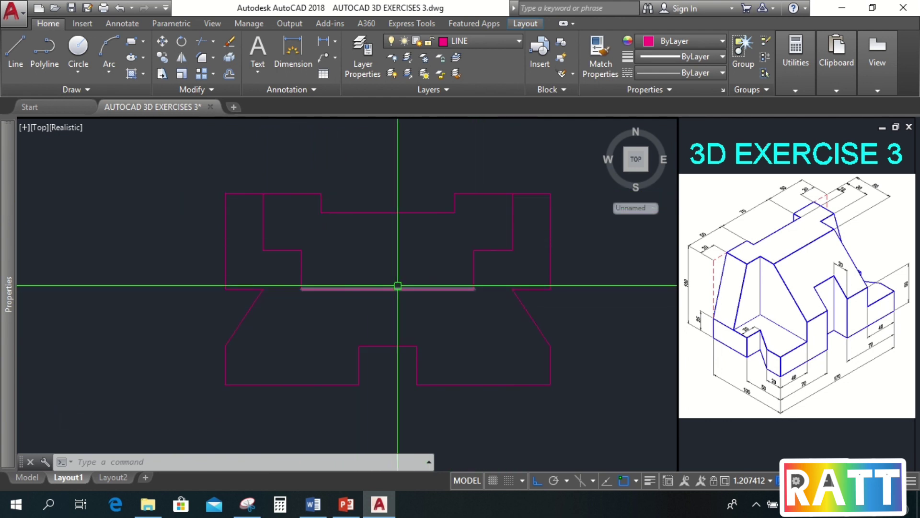
Step: Trace lines over the outline's top edge from the left inner line through the recess to the recess's upper-right corner
key("Return")
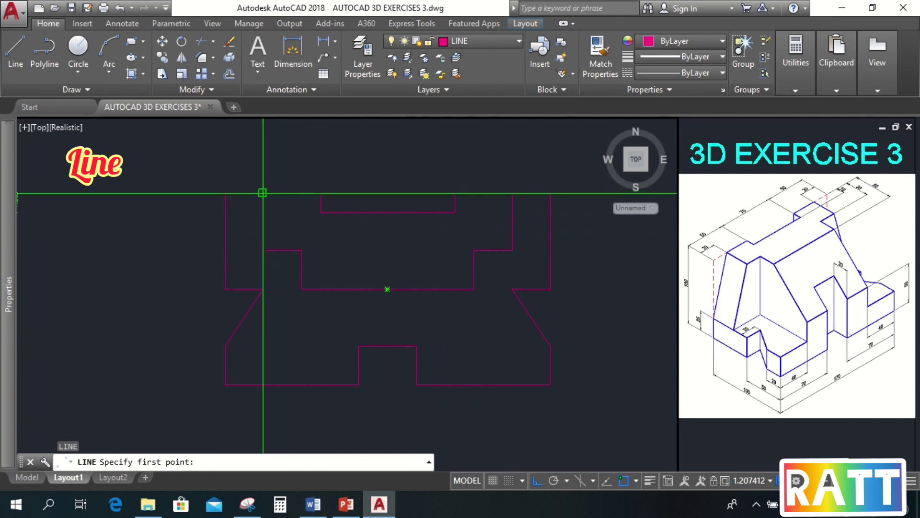
left_click(262, 193)
left_click(321, 194)
left_click(322, 212)
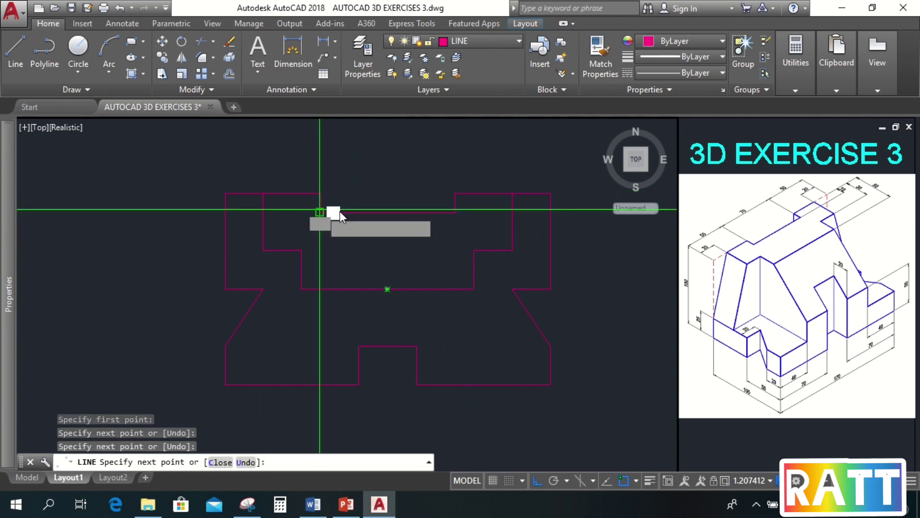
left_click(455, 213)
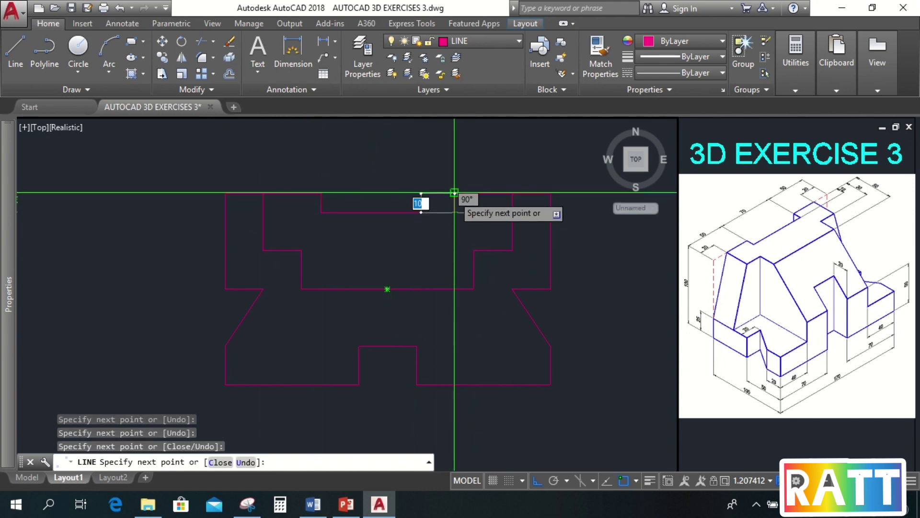
left_click(455, 194)
key("Return")
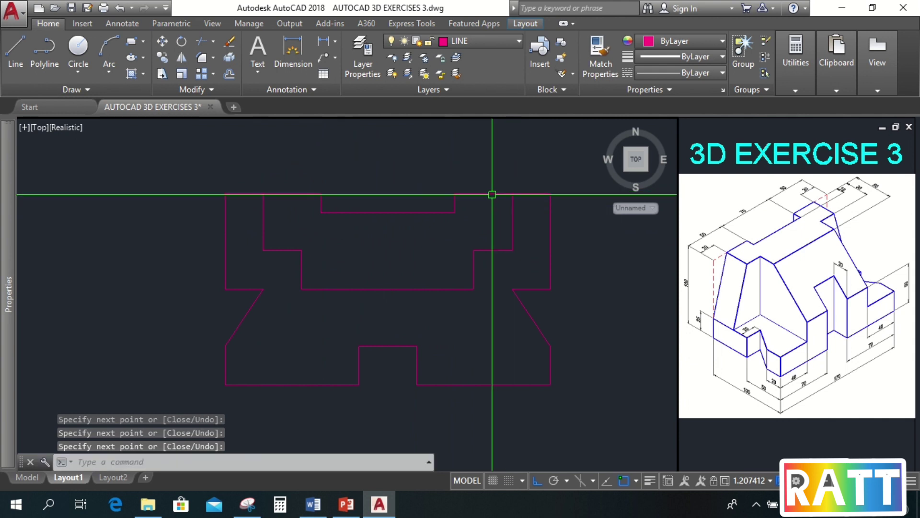
Step: Select the inner profile's lines inside the base outline and join them
left_click(258, 179)
left_click(339, 225)
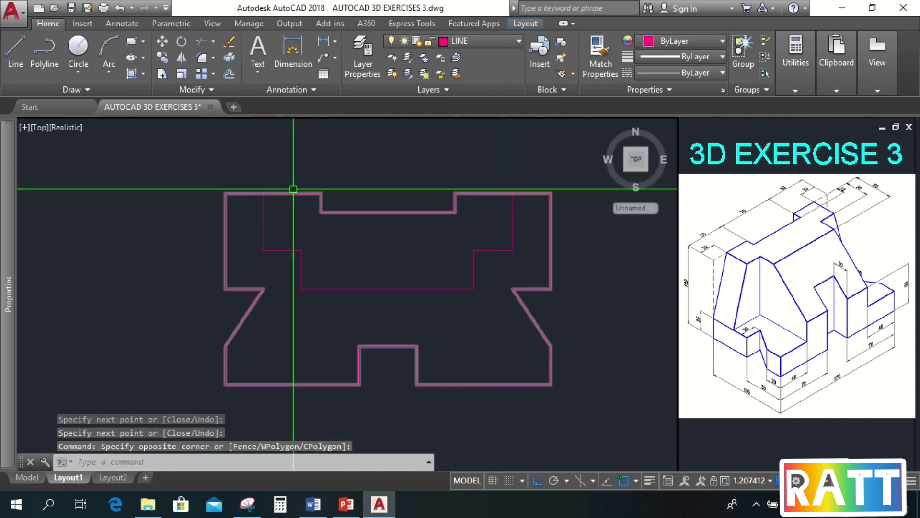
left_click(250, 164)
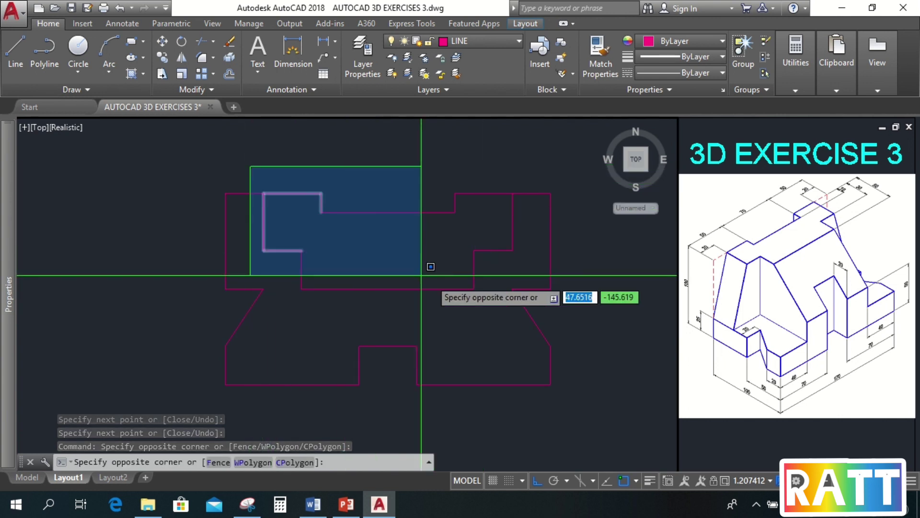
left_click(532, 317)
type("J")
key("Return")
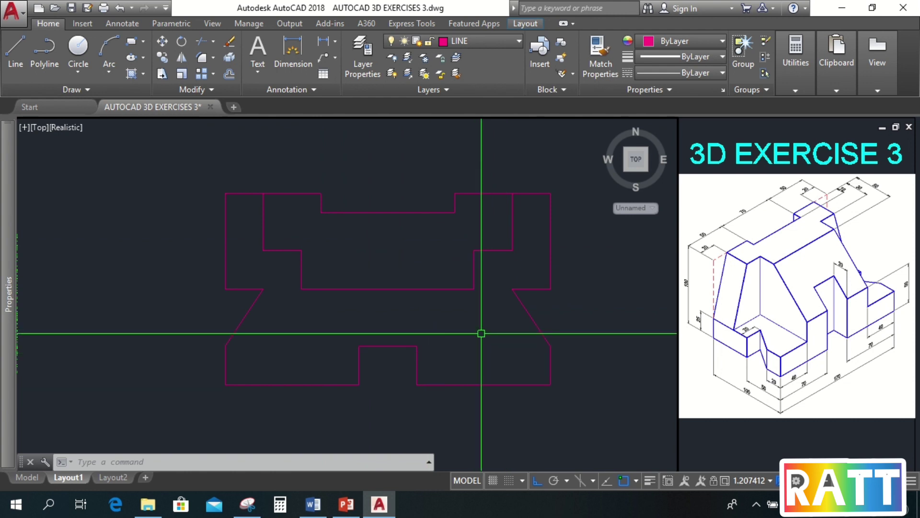
Step: Switch the viewport to the SW isometric view with the -VIEW command
type("-V")
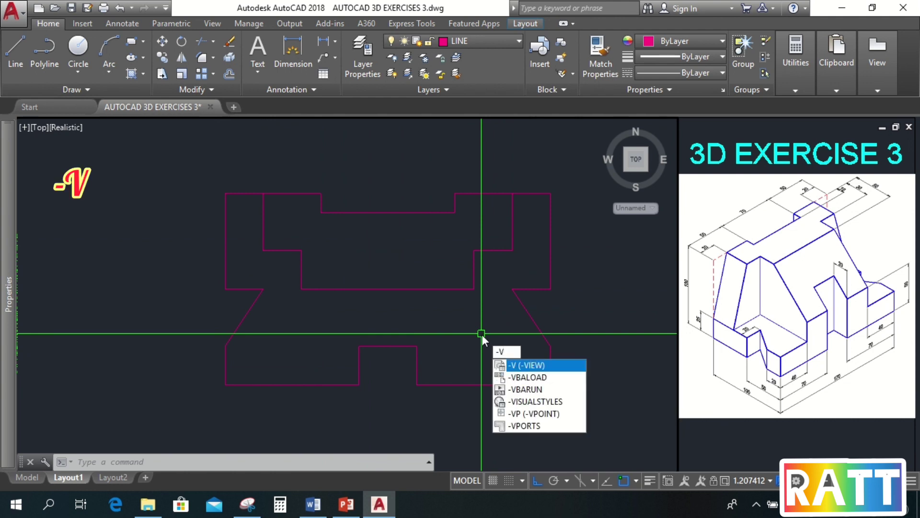
key("Return")
type("SW")
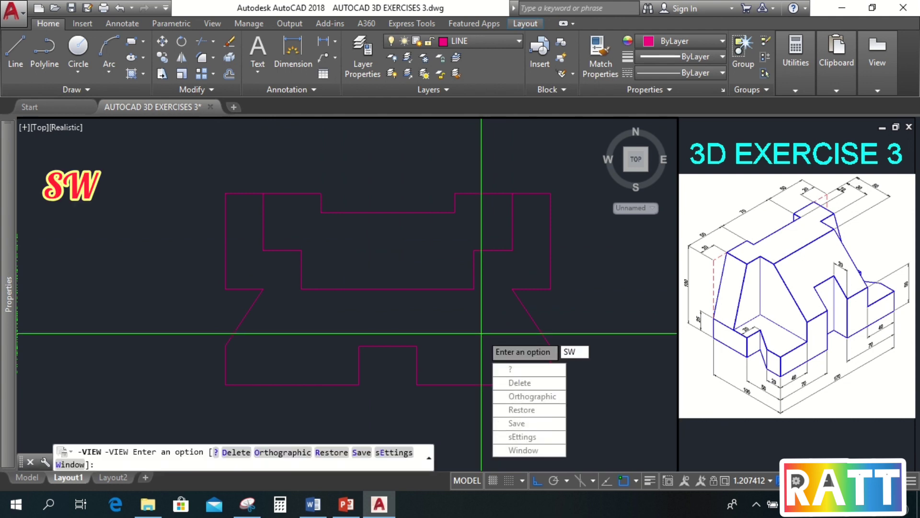
key("Return")
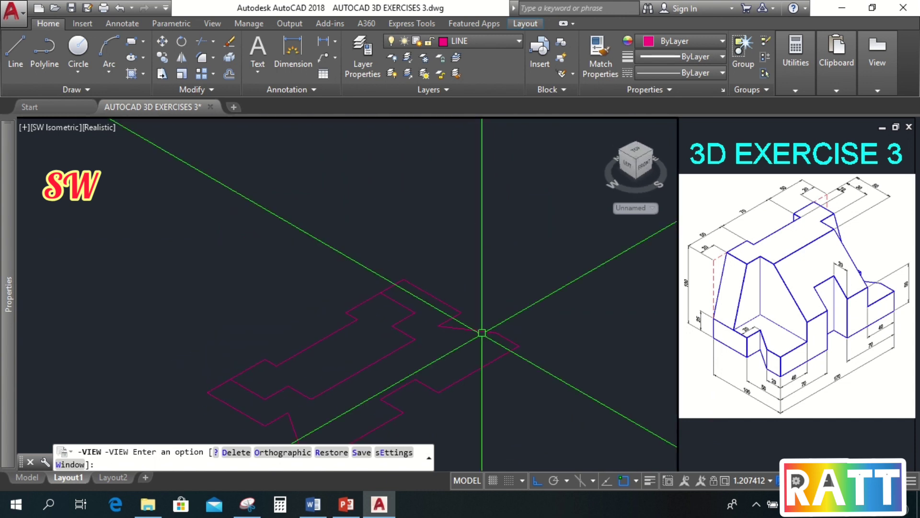
Step: Switch to the 3D Modeling workspace
left_click_drag(403, 311, 405, 287)
key("Escape")
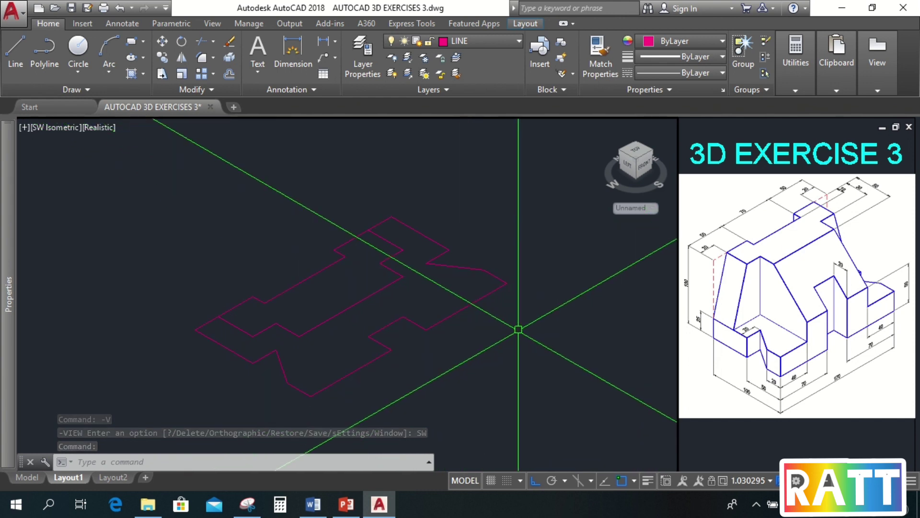
left_click(798, 479)
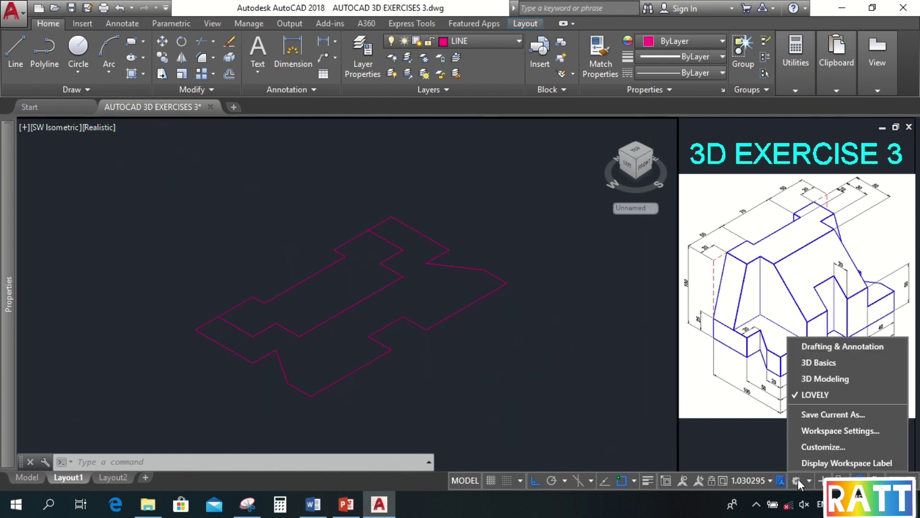
left_click(820, 379)
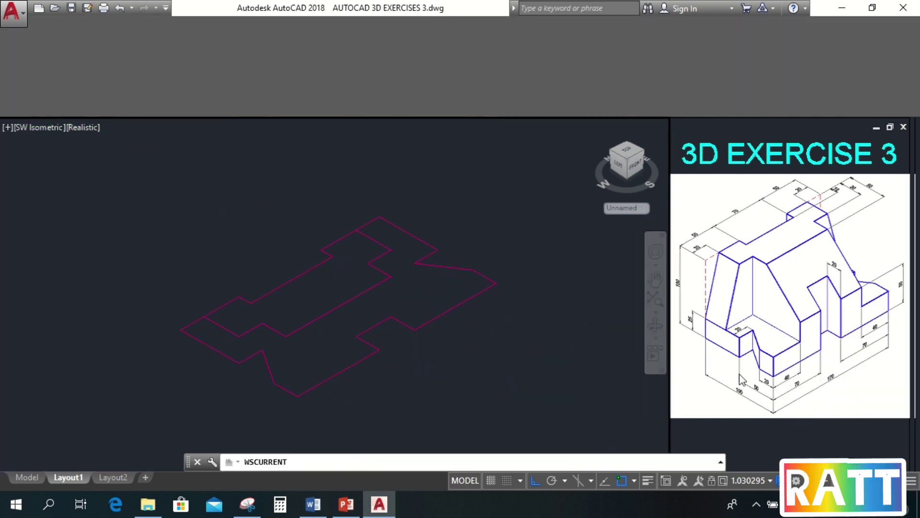
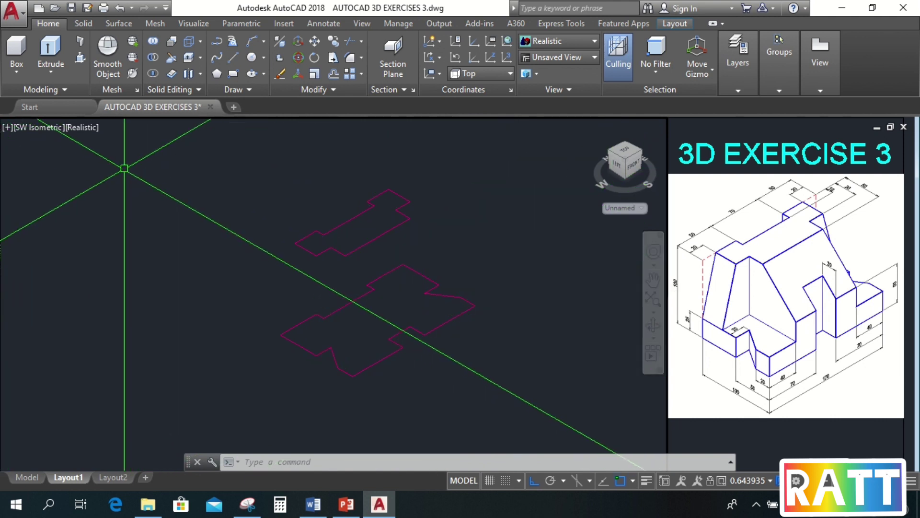
Step: Presspull the base outline upward by 100 so the solid reaches the raised inner profile
left_click(81, 59)
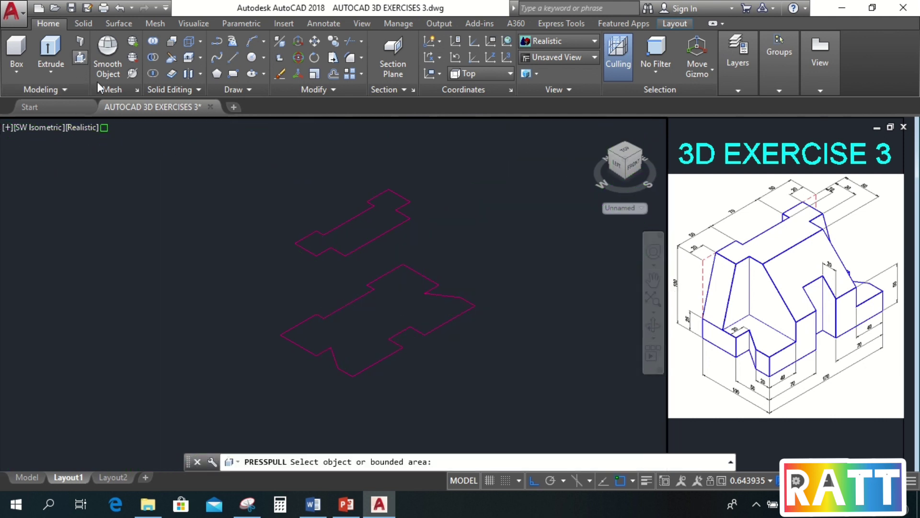
left_click(353, 341)
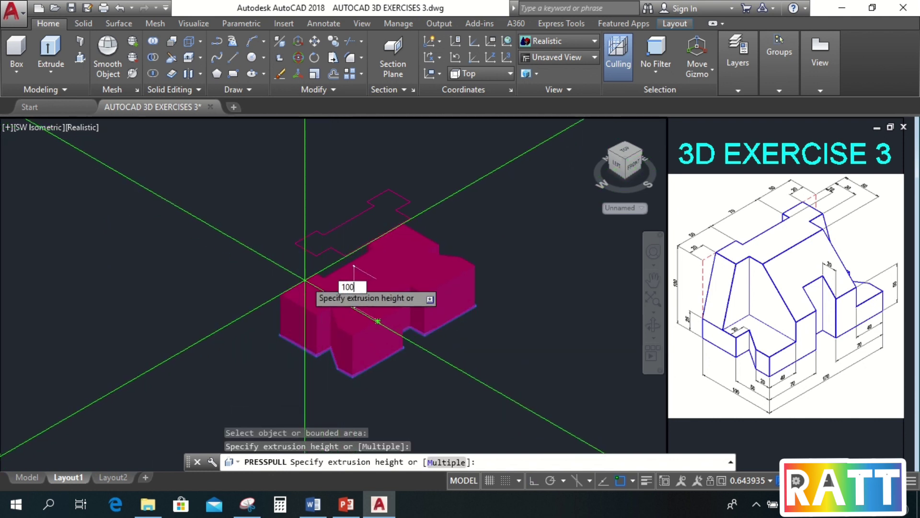
key("Return")
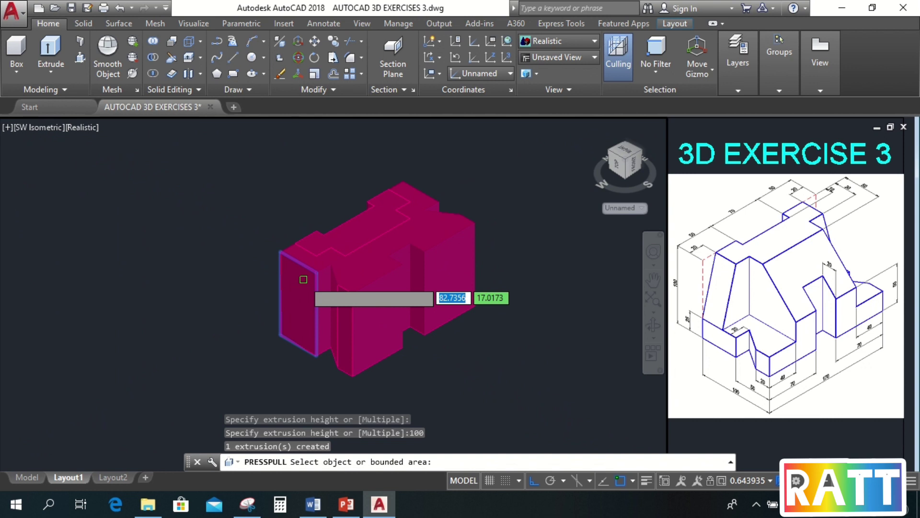
key("Return")
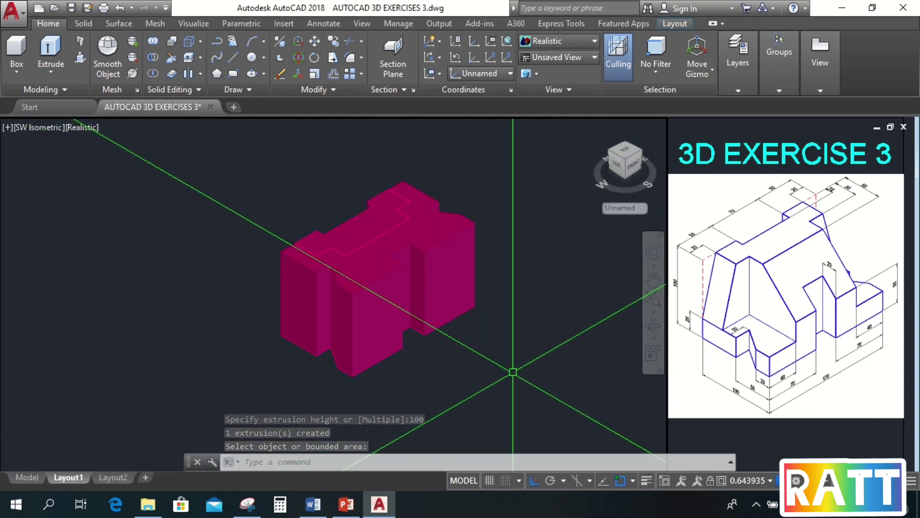
scroll(314, 252, "up", 4)
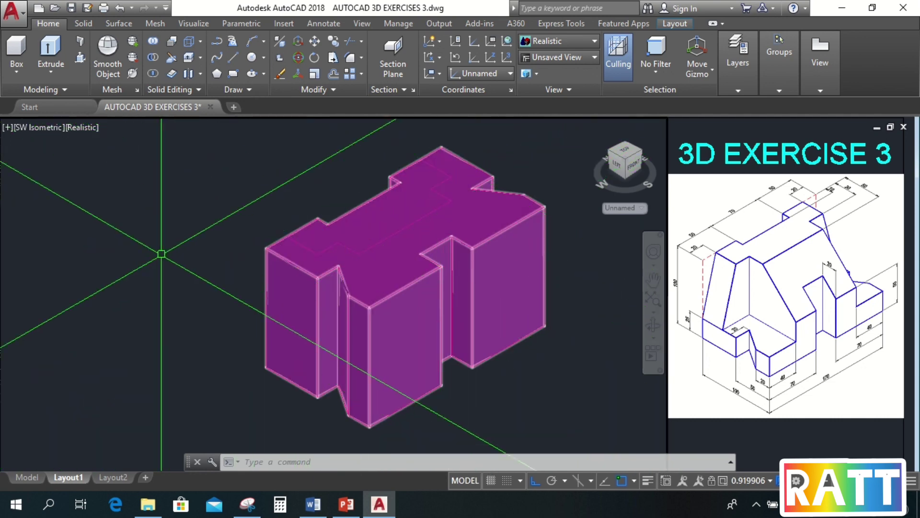
Step: Set the Hidden visual style and draw two lines extending the inner profile's left-end step edges to the solid's outer top edges
left_click(91, 127)
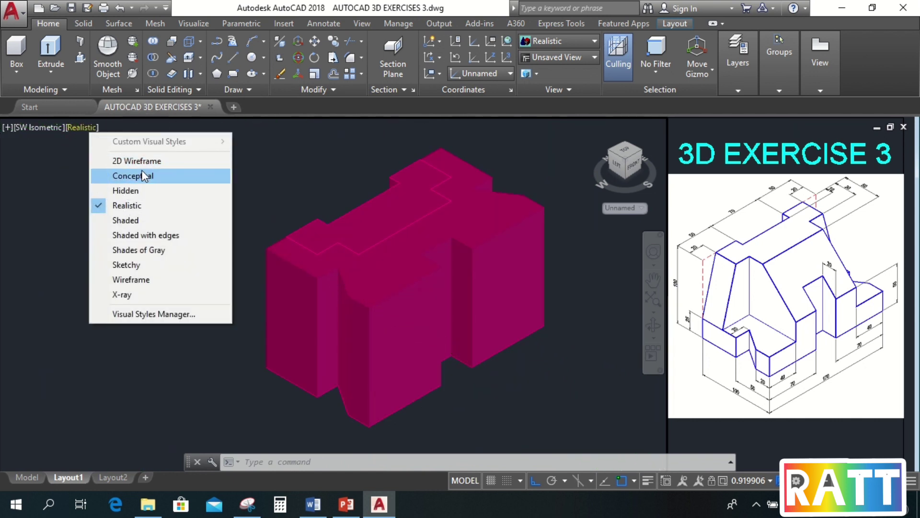
left_click(125, 191)
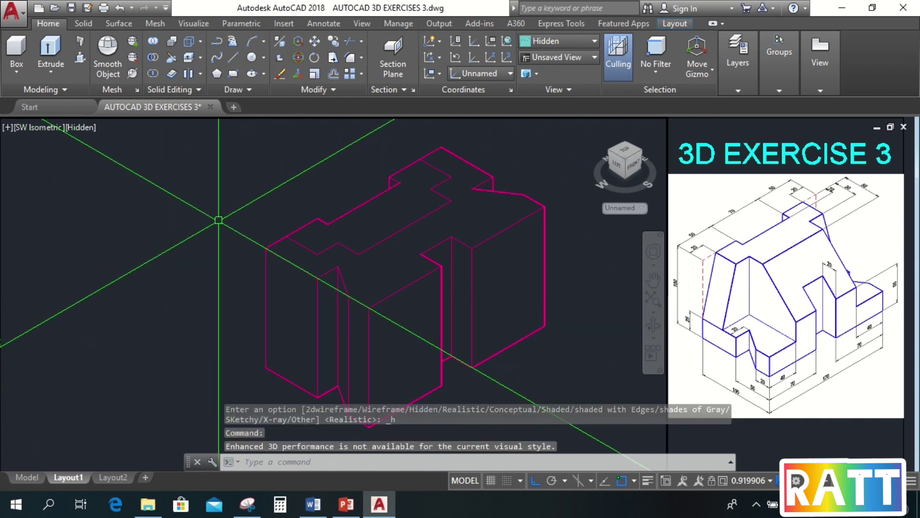
type("l")
key("Return")
left_click(323, 255)
left_click(351, 255)
key("Return")
key("Return")
left_click(358, 254)
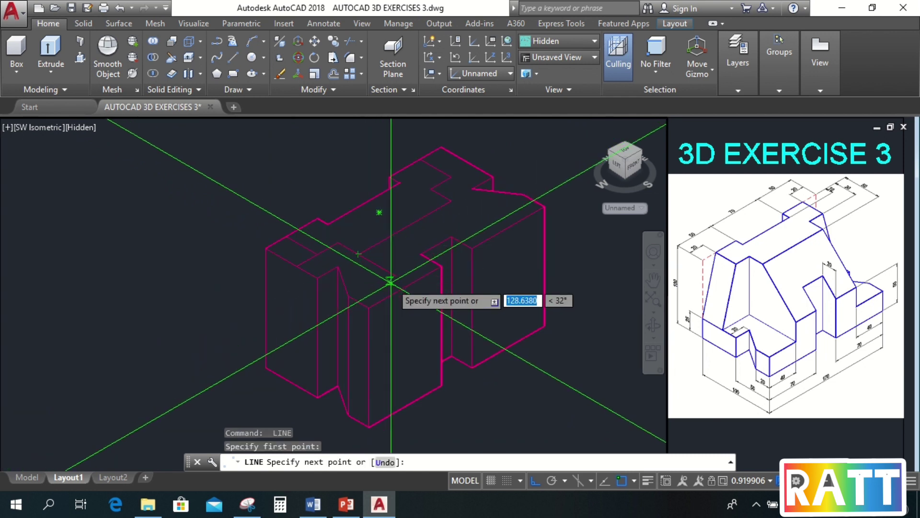
left_click(404, 287)
key("Return")
Step: Draw two lines extending the inner profile's right-end step edges to the outer edges of the top face
key("Return")
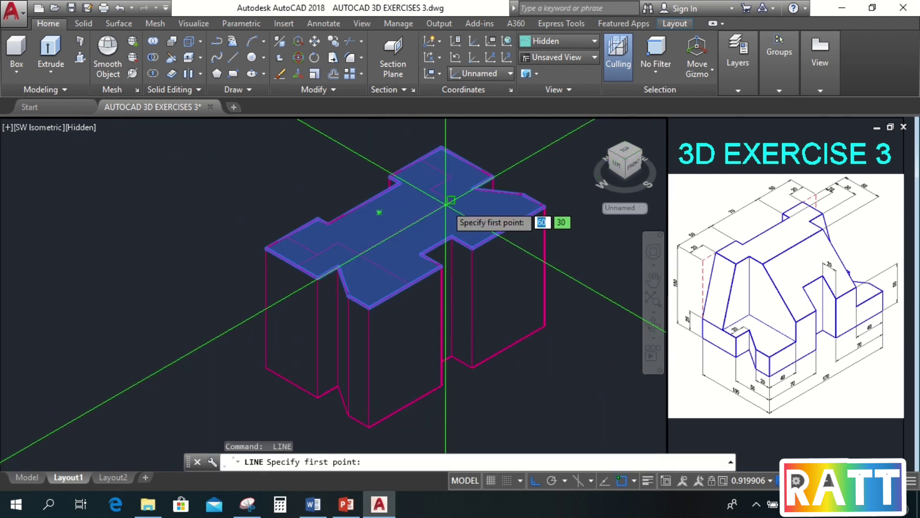
left_click(450, 199)
left_click(494, 225)
key("Return")
key("Return")
left_click(471, 169)
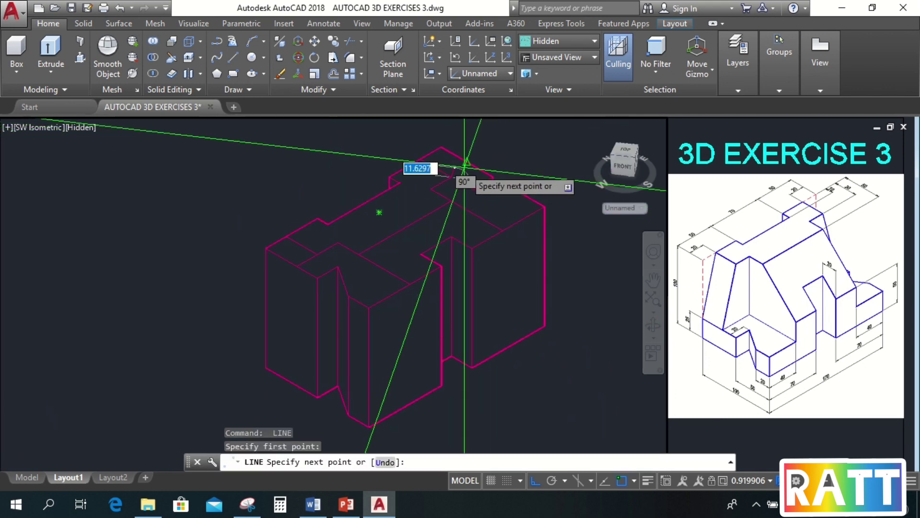
left_click(472, 173)
key("Return")
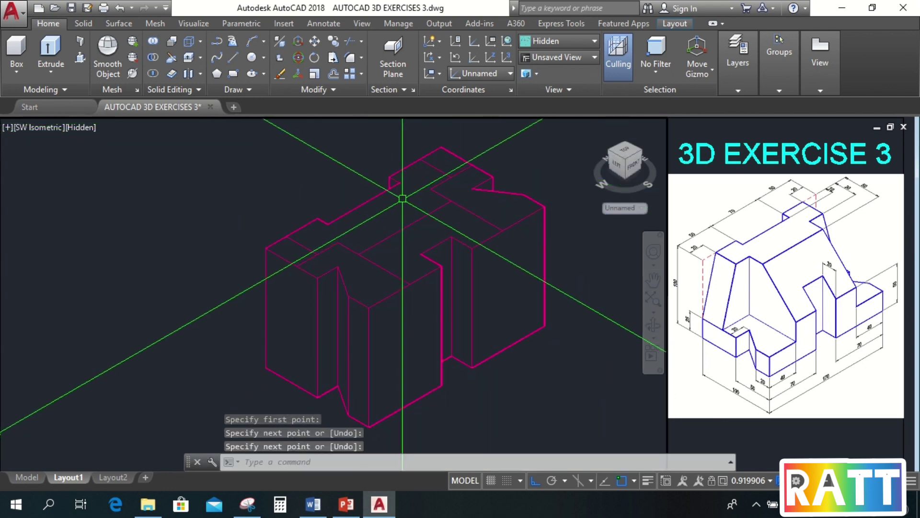
key("Escape")
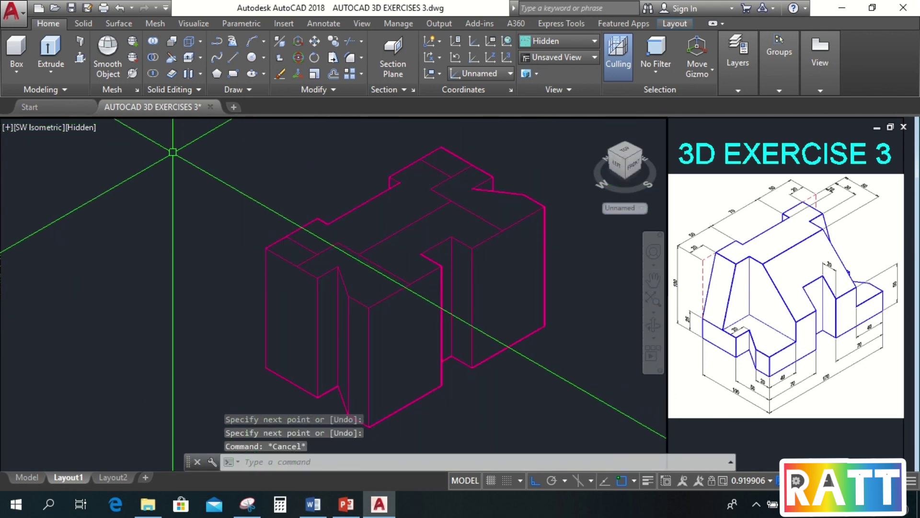
Step: Restore the Realistic visual style and presspull the bounded area at the top face's left front corner down by 75
left_click(80, 128)
left_click(111, 206)
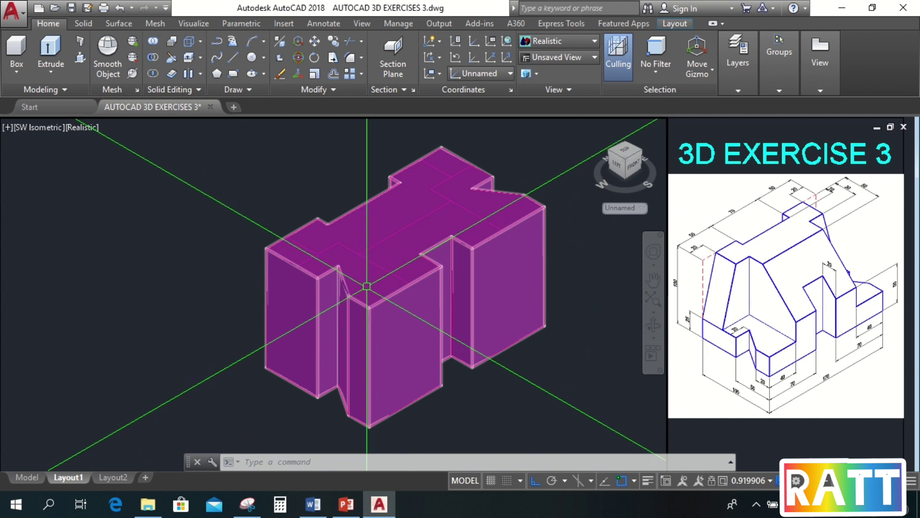
left_click(80, 59)
left_click(358, 275)
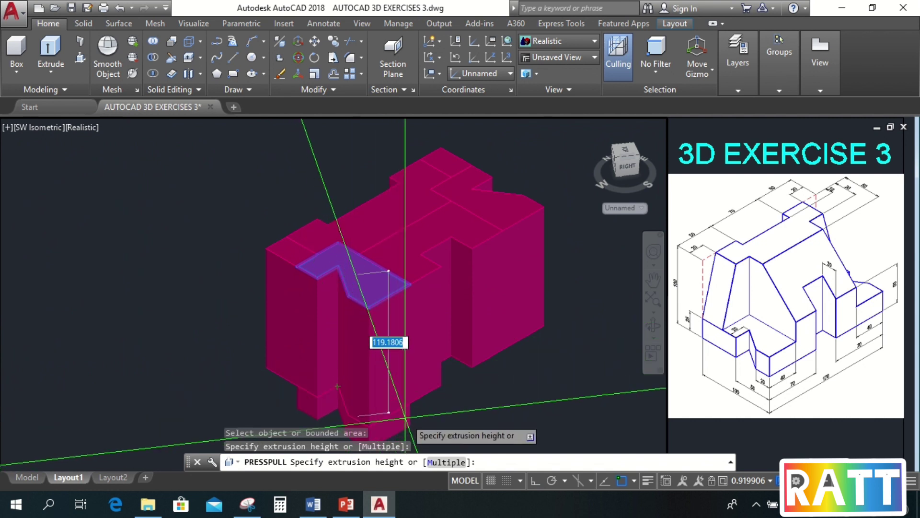
type("75")
key("Return")
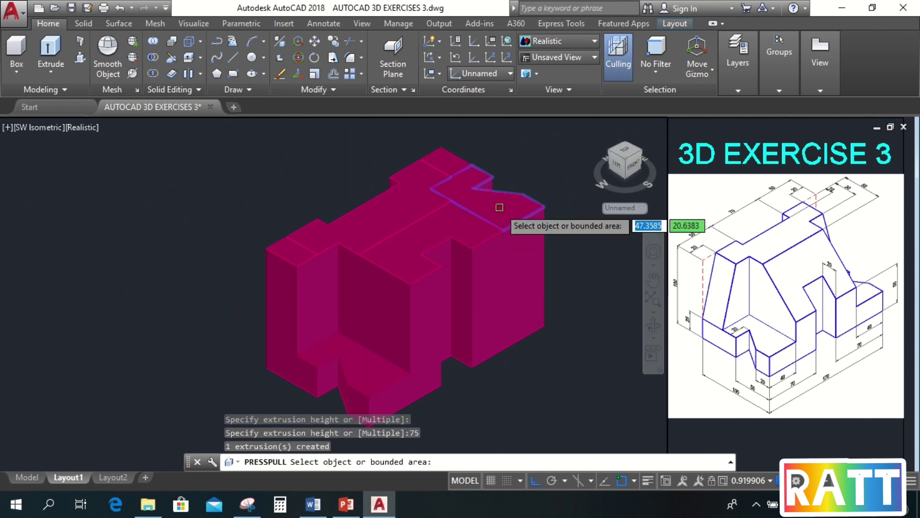
Step: Presspull the matching bounded area at the right end of the top face down by 75
left_click(463, 185)
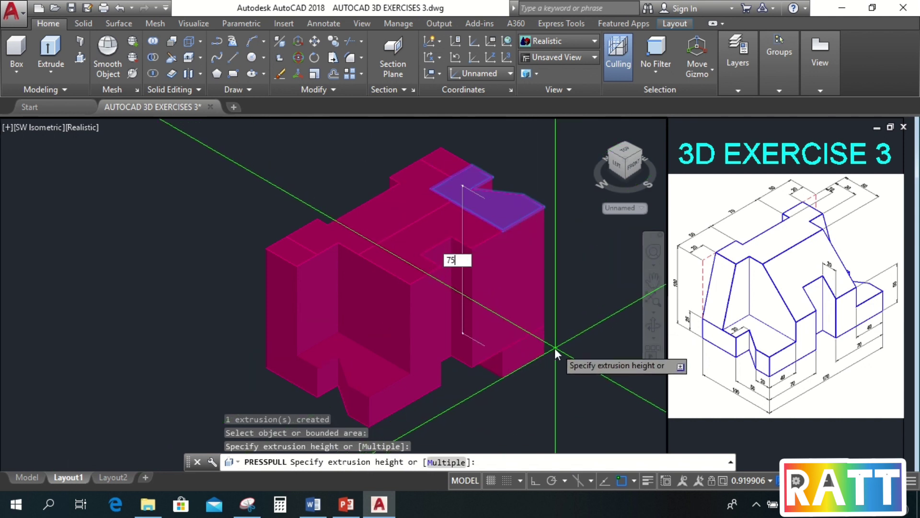
key("Return")
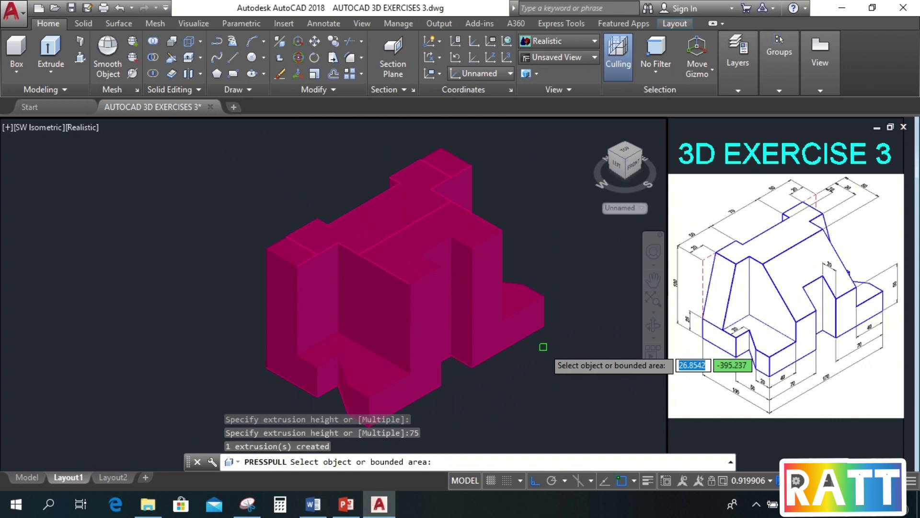
key("Return")
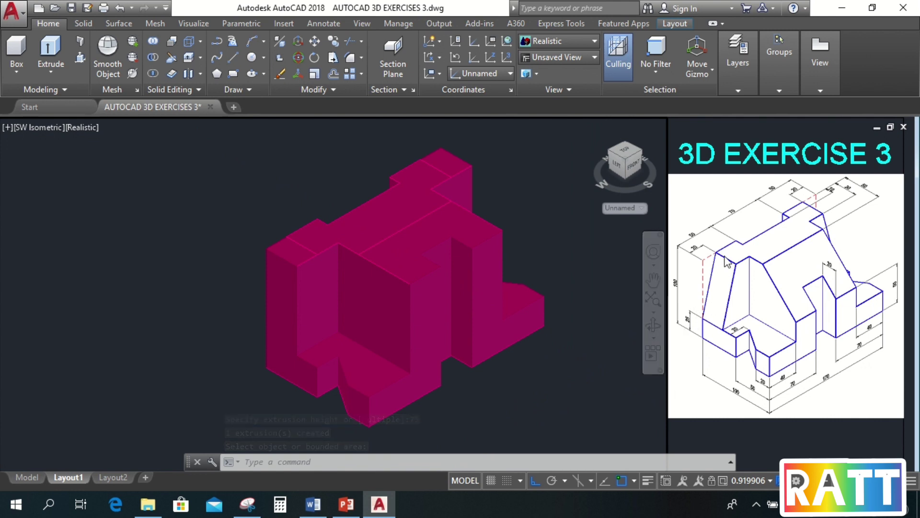
Step: Draw a sloping line on the left notch's back wall from the inner profile's corner to the wall's outer lower corner
left_click(319, 263)
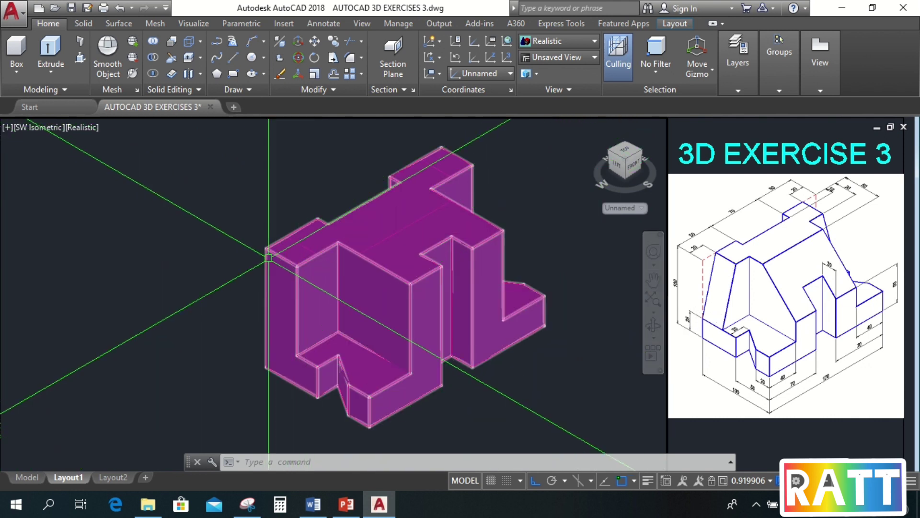
type("l")
key("Return")
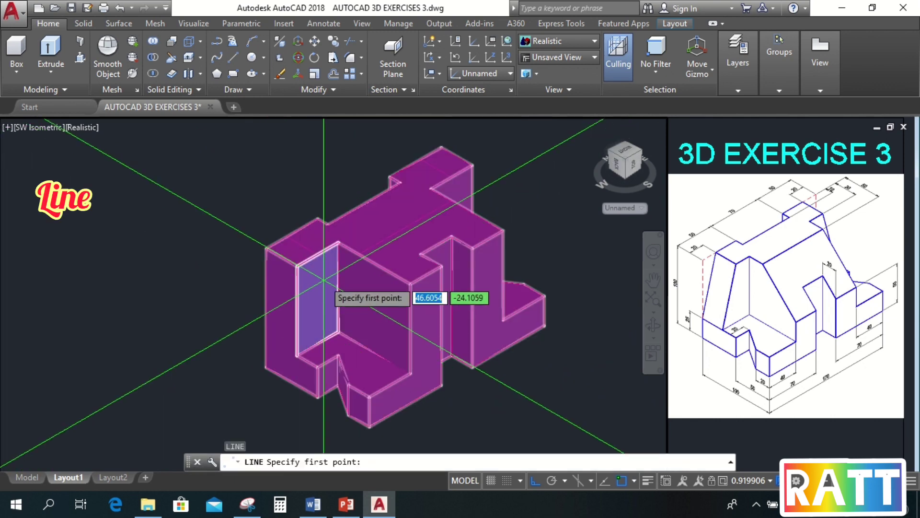
type("endp")
key("Return")
left_click(317, 254)
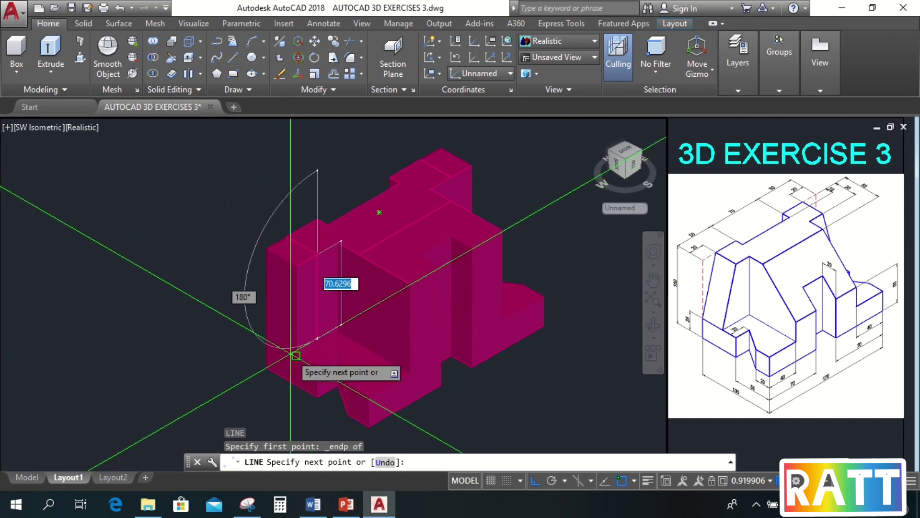
left_click(296, 355)
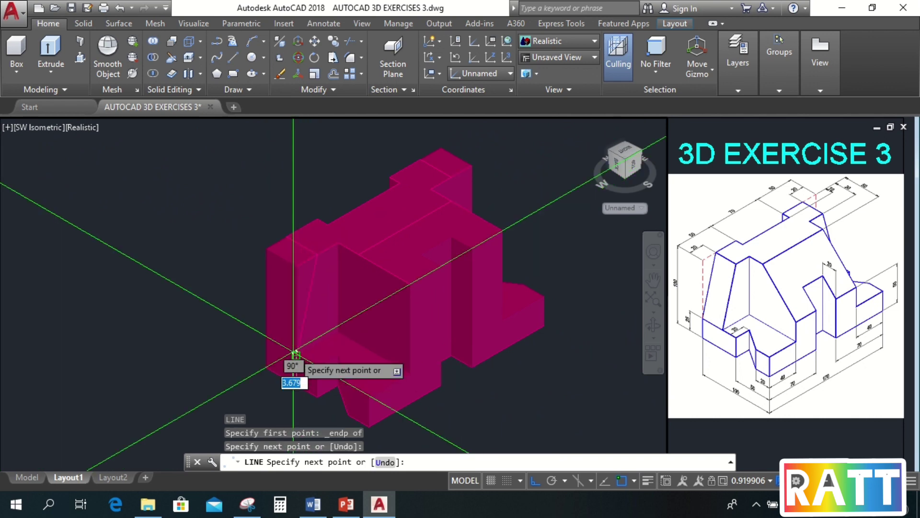
key("Escape")
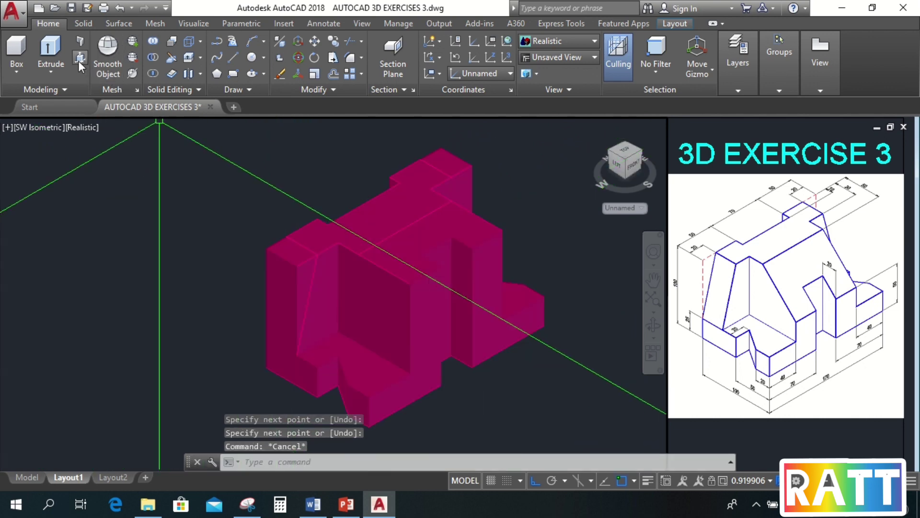
Step: Presspull the triangular area beside the sloping line through the solid to slope its left end, and erase the leftover line
left_click(80, 61)
left_click(281, 289)
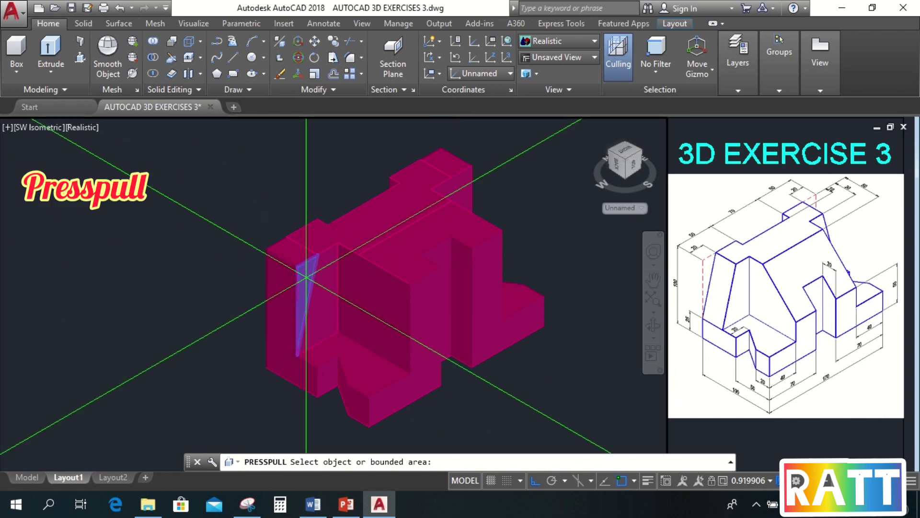
left_click(284, 286)
key("Escape")
left_click(319, 315)
type("E")
key("Return")
Step: Orbit the model to face the notch at its right end
middle_click_drag(388, 313, 390, 251, "shift")
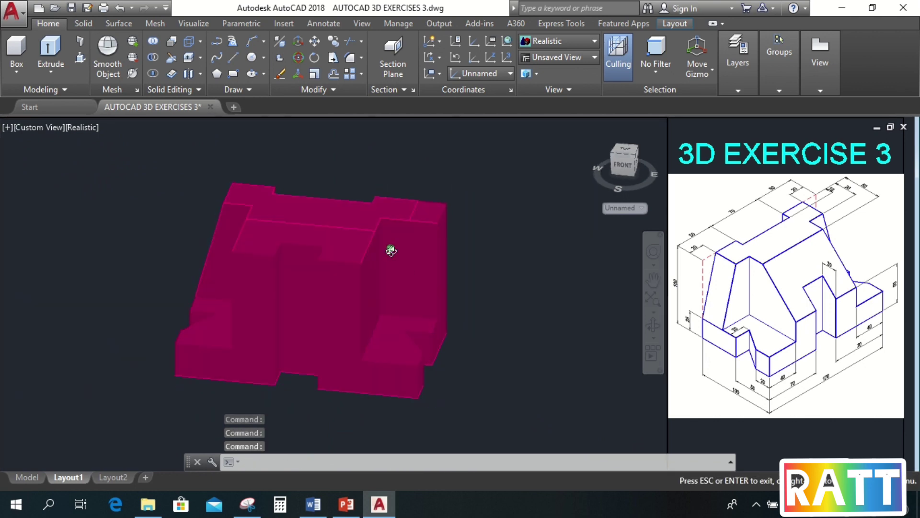
middle_click(390, 251)
middle_click(390, 251)
type("l")
key("Return")
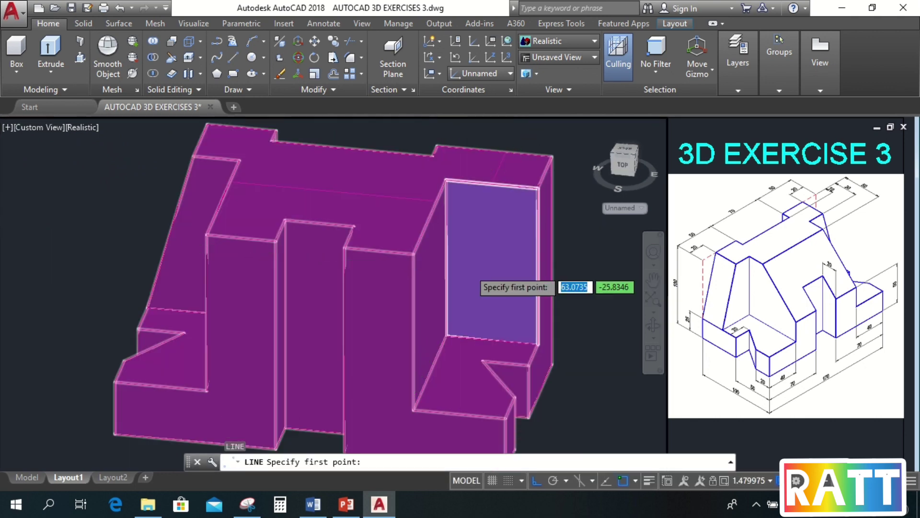
left_click(480, 191)
key("Escape")
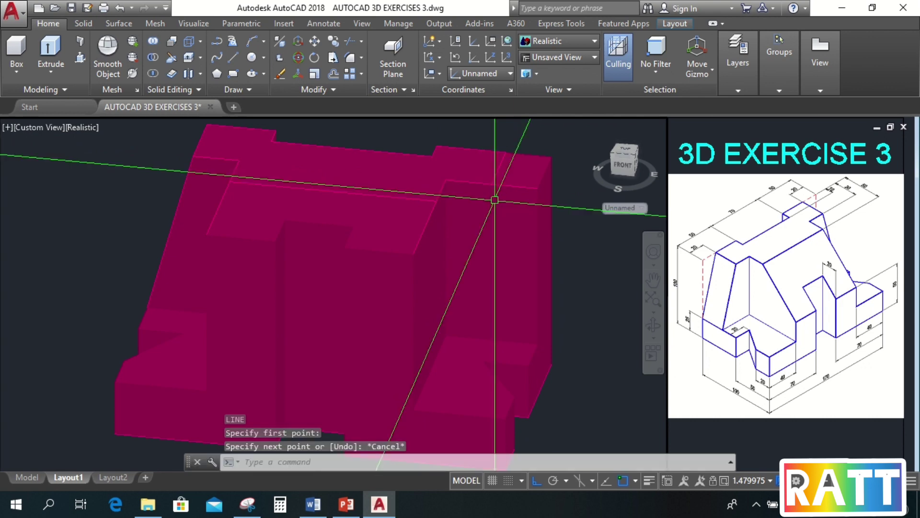
Step: Draw a sloping line on the right notch's back wall from the top step line's endpoint to the wall's outer lower corner
key("Return")
right_click(494, 200, "shift")
key("e")
left_click(494, 199)
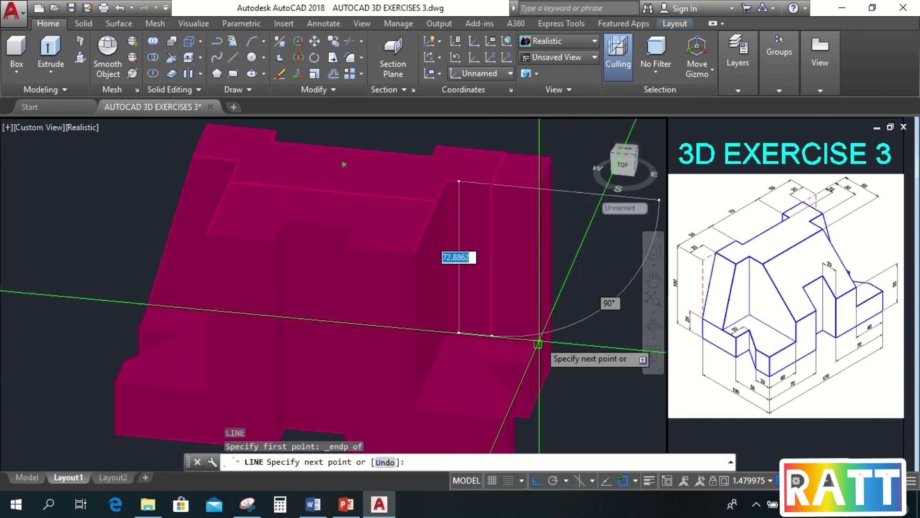
key("Escape")
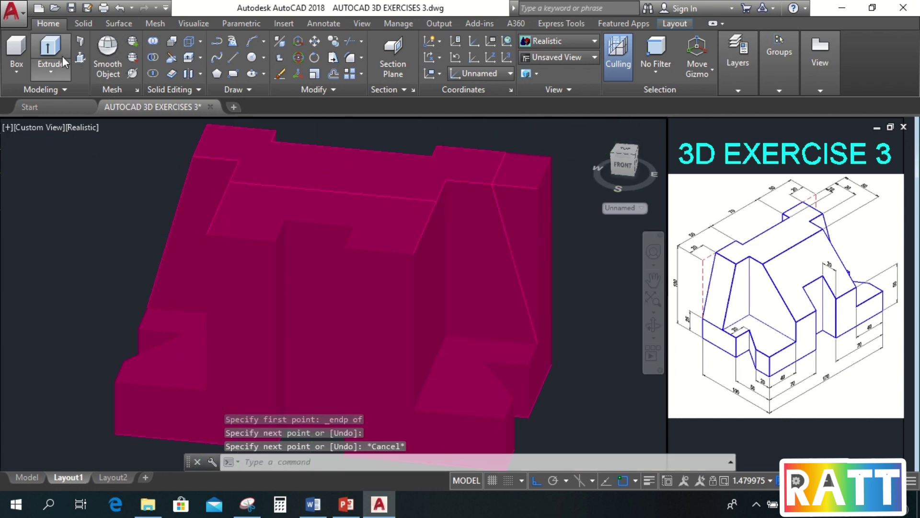
Step: Presspull the triangular area outside the right sloping line through the solid to slope its right end
left_click(80, 58)
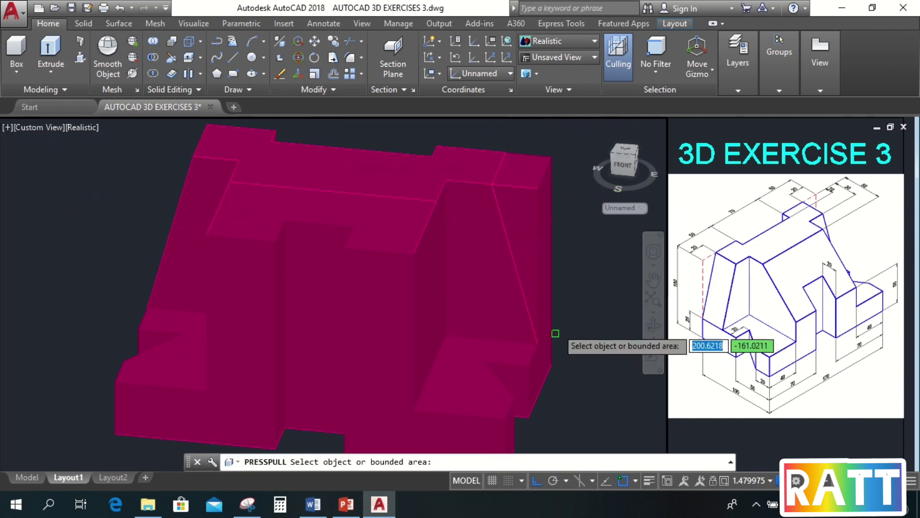
left_click(523, 238)
left_click(487, 221)
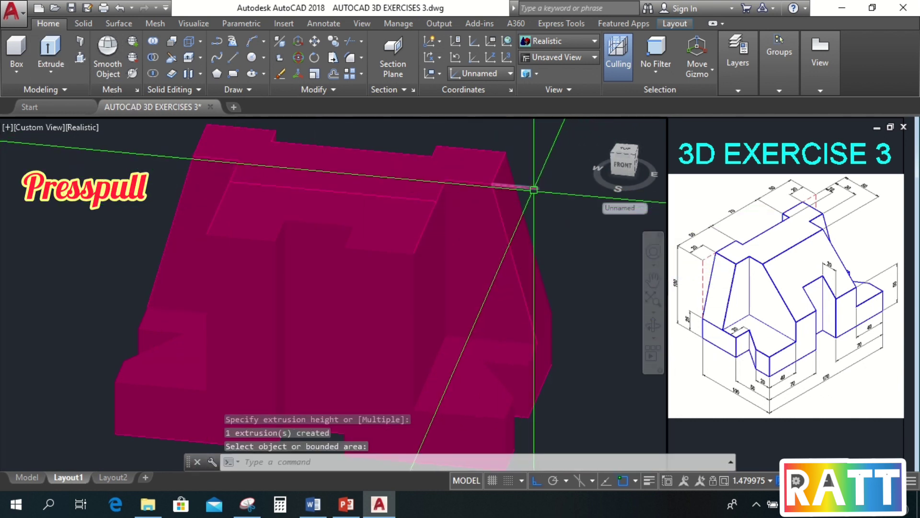
Step: Erase the leftover sloping line at the solid's right end
key("Return")
type("E")
key("Return")
mouse_move(457, 227)
middle_mouse_down("shift")
mouse_move(491, 285)
mouse_move(384, 264)
mouse_move(384, 288)
mouse_move(424, 299)
middle_mouse_up("shift")
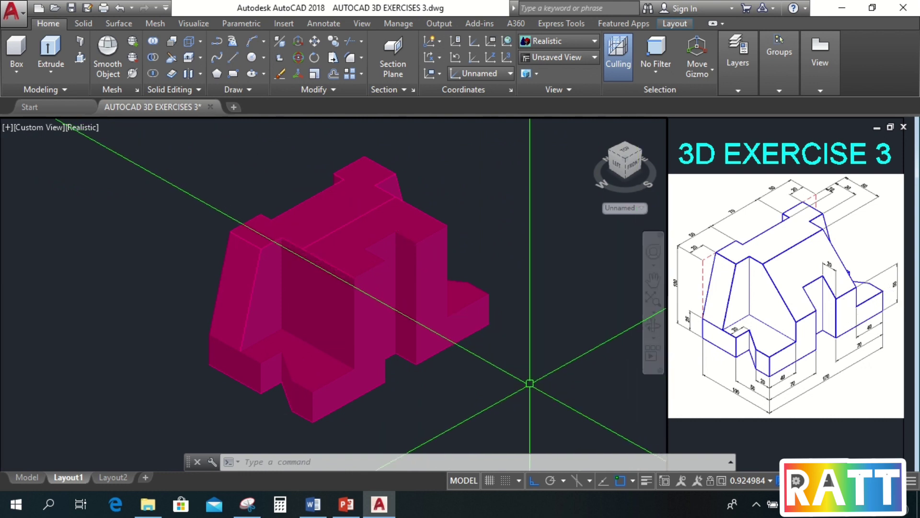
Step: Draw a 50-long vertical line upward from the front leg's bottom corner beside the front slot
type("l")
key("Return")
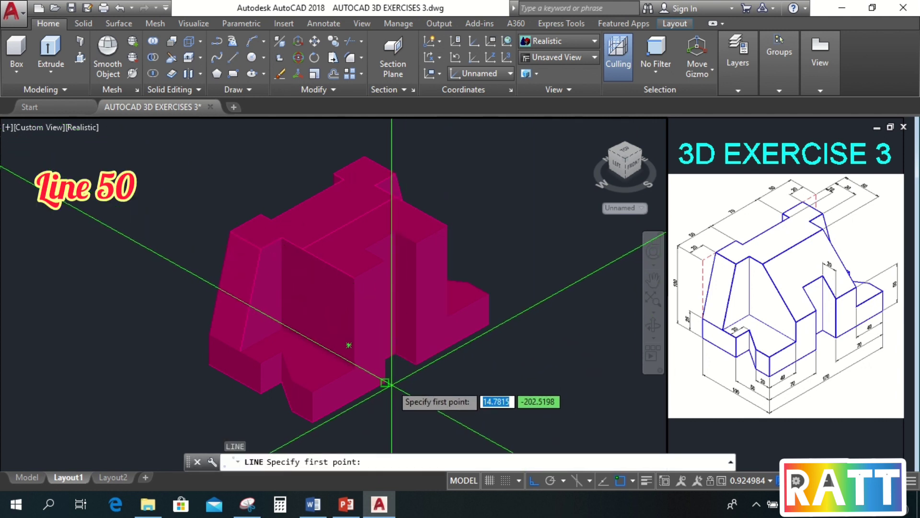
left_click(361, 395)
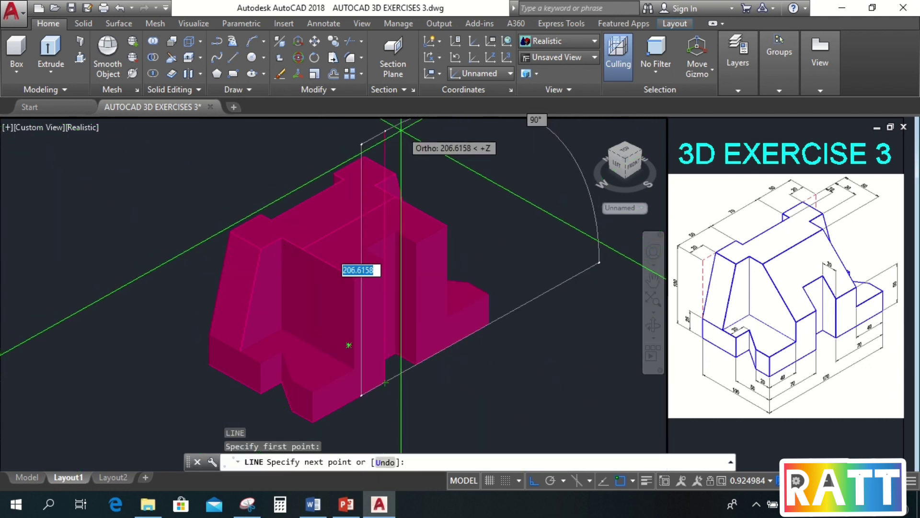
type("50")
key("Return")
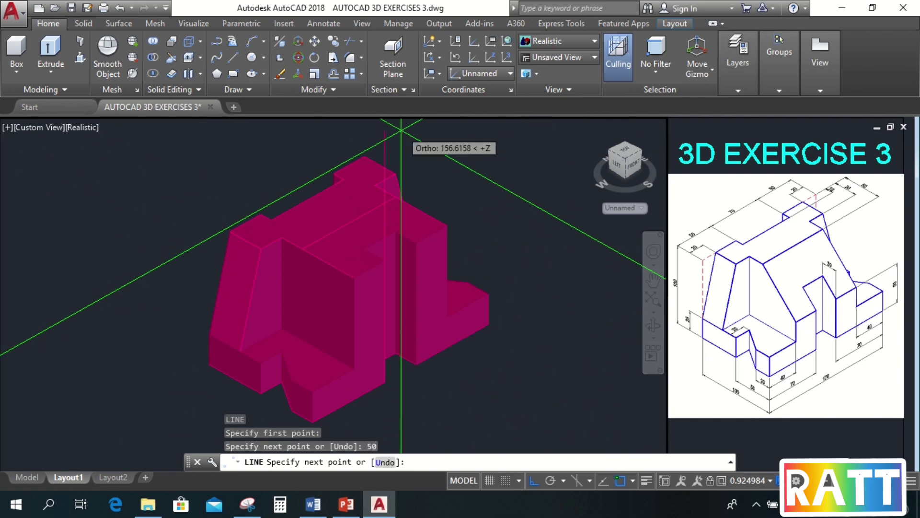
key("Escape")
Step: Move the 50-long line along the front face from the slot-side corner to the corner beside the left end notch
scroll(388, 326, "up", 4)
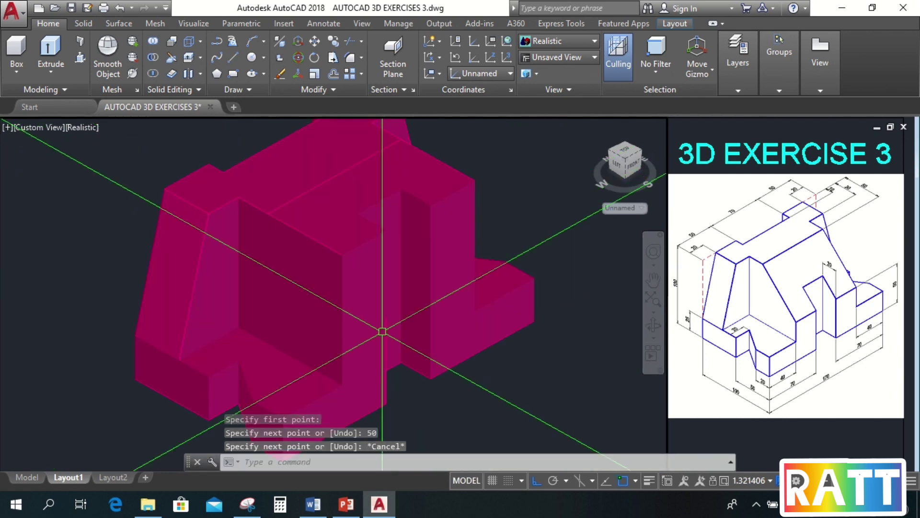
left_click(382, 316)
left_click(377, 287)
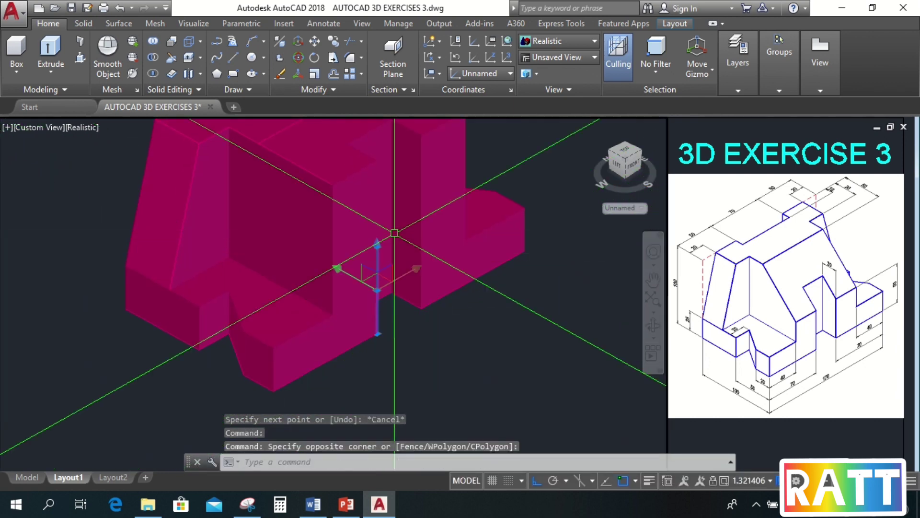
type("M")
key("Return")
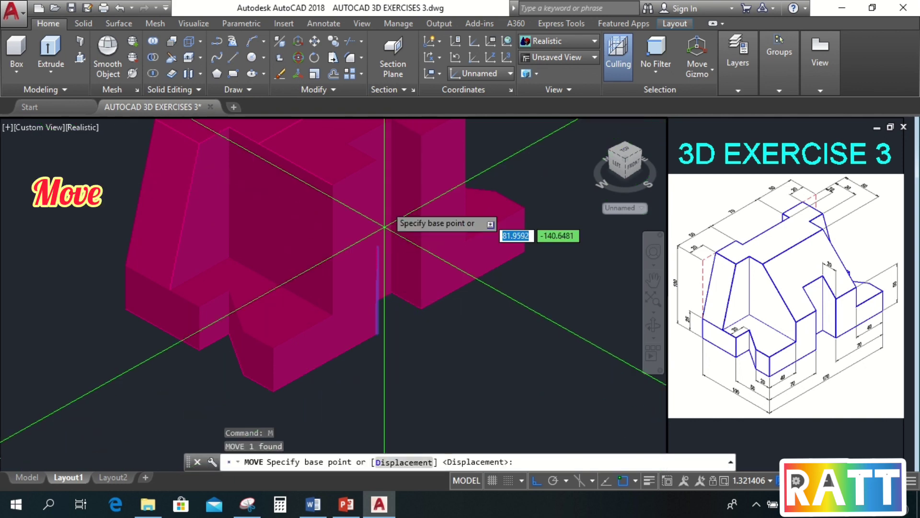
left_click(376, 158)
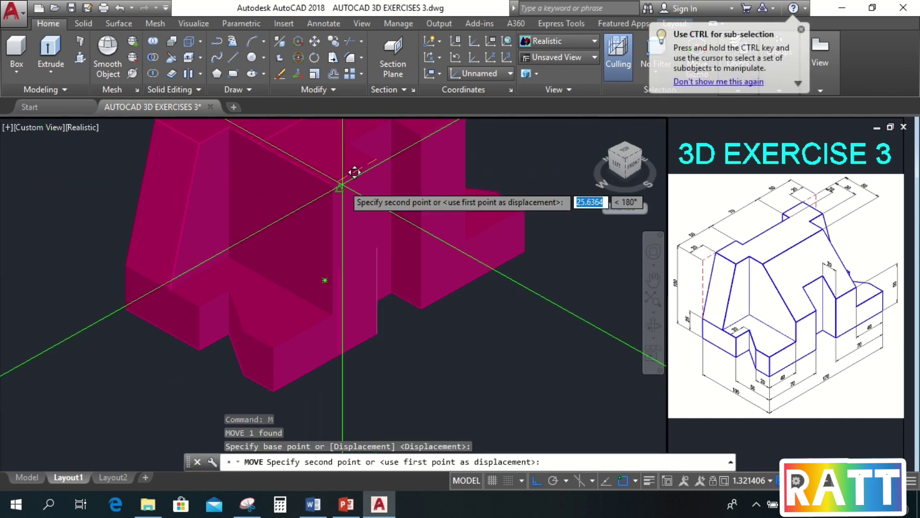
left_click(331, 188)
key("Return")
key("Escape")
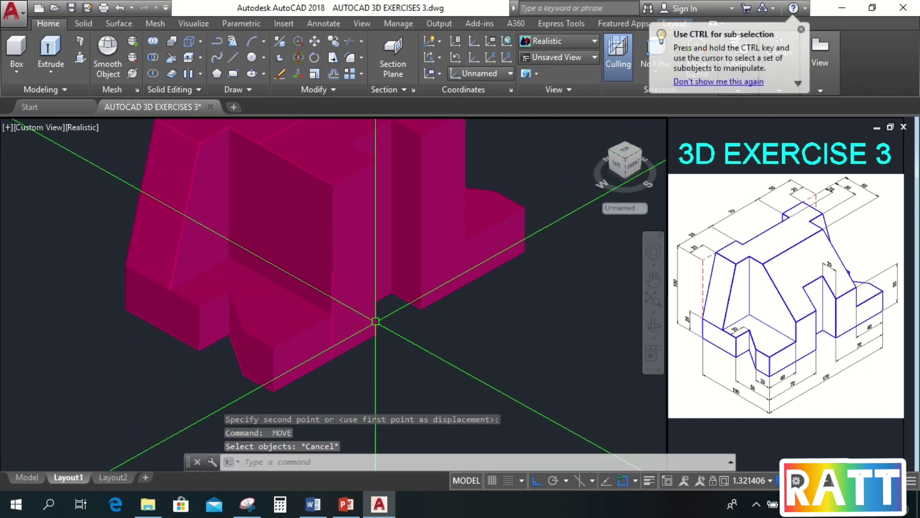
Step: Draw a sloping line on the left notch's side wall from the 50-long line's upper end to the top line's endpoint
key("Return")
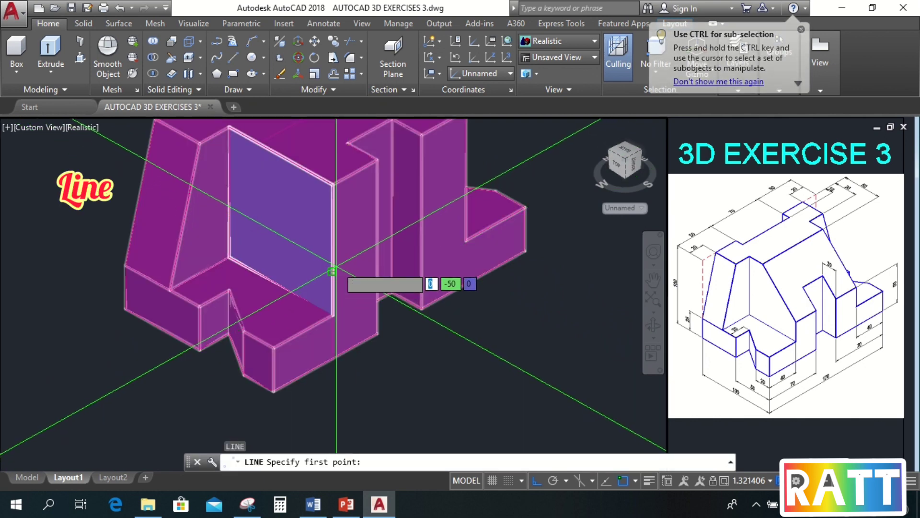
left_click(332, 271)
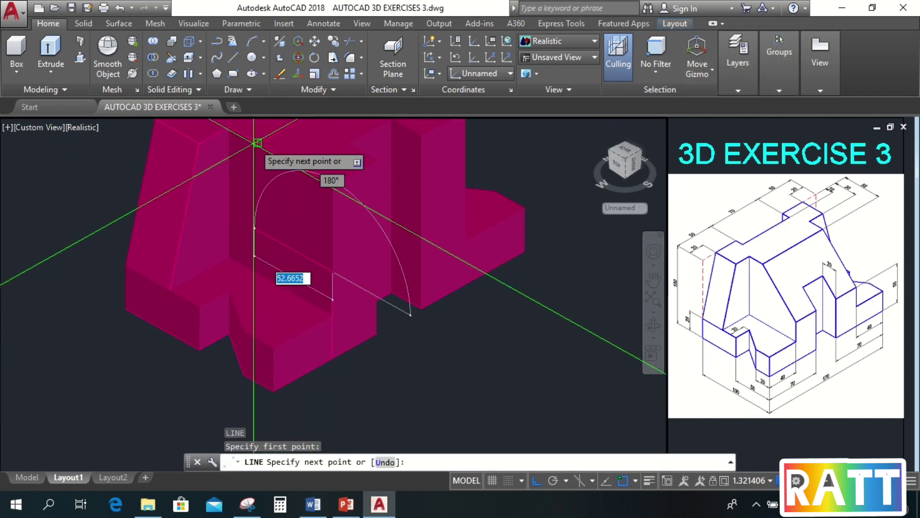
key("Escape")
middle_click_drag(329, 250, 546, 376, "shift")
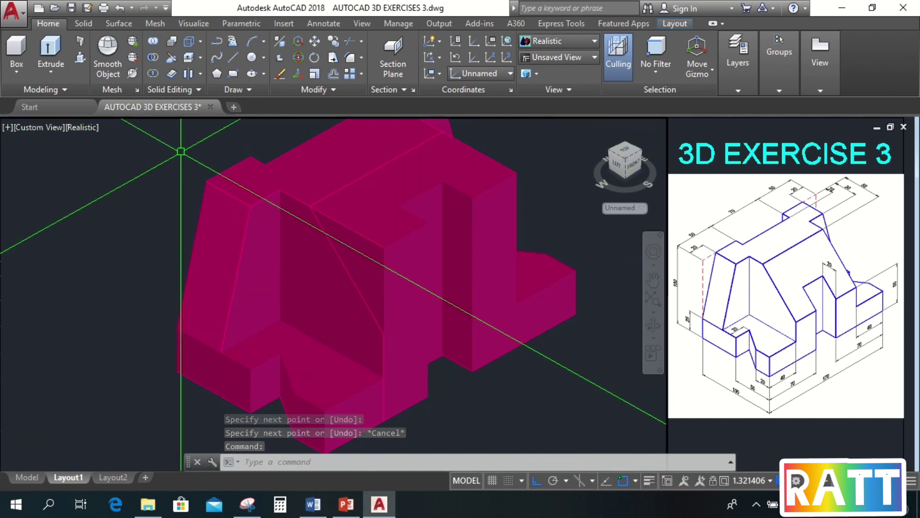
Step: Presspull the triangular area outside the sloping line through the solid to slope its front side
left_click(80, 57)
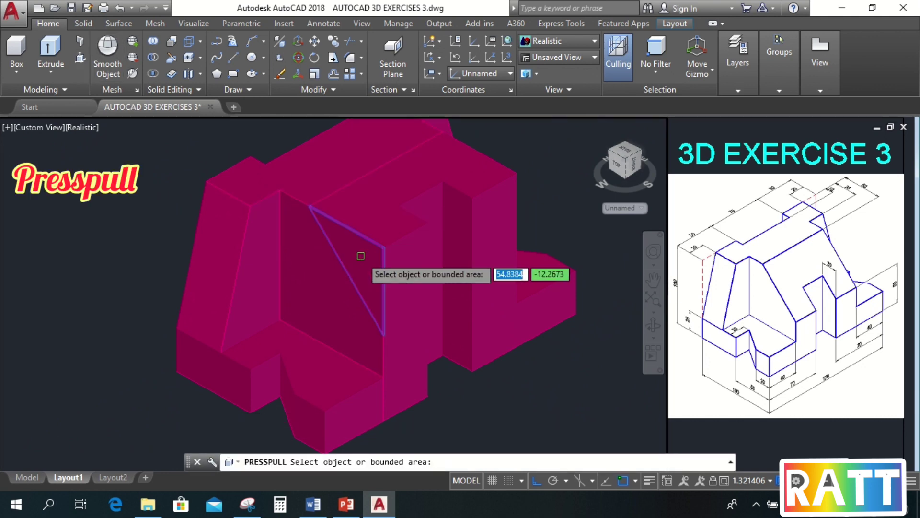
left_click(361, 256)
left_click(453, 179)
key("Return")
Step: Erase the two leftover lines along the former top edges at both ends of the sloped front
left_click(364, 234)
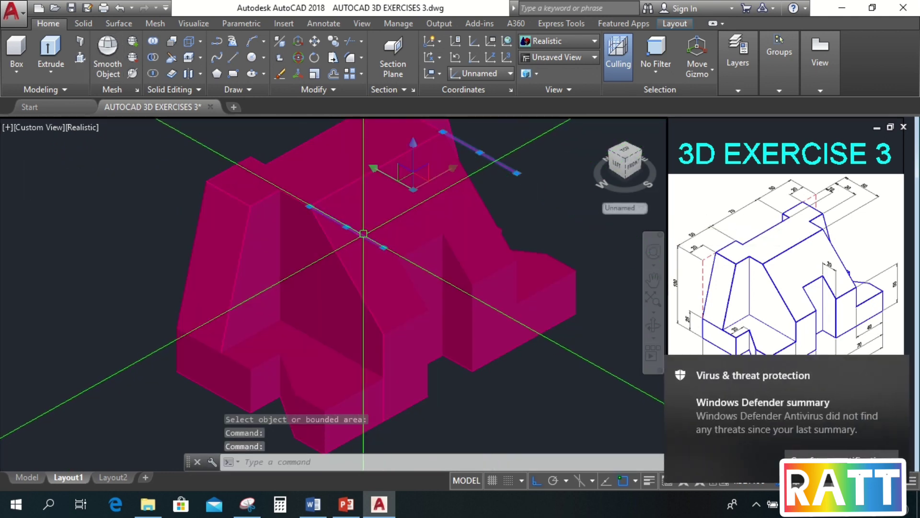
type("E")
key("Return")
middle_click_drag(446, 300, 444, 333, "shift")
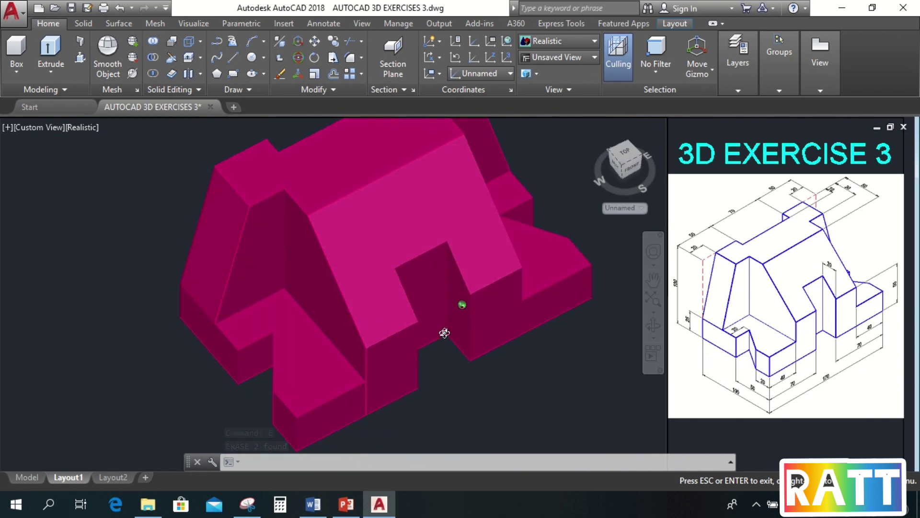
Step: Move the floating command line to the drawing area's lower-left corner and shorten it
middle_click_drag(571, 372, 516, 407)
scroll(566, 383, "down", 3)
scroll(556, 379, "up", 2)
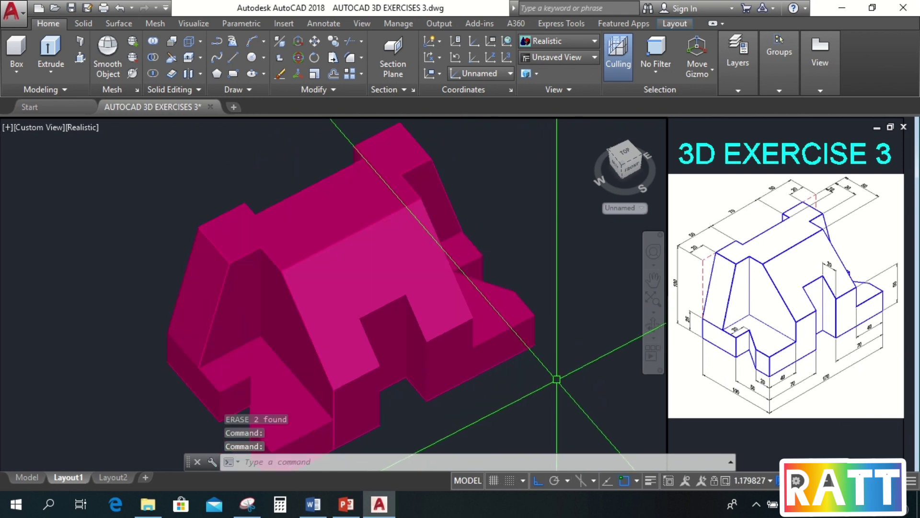
middle_click_drag(557, 379, 585, 372, "shift")
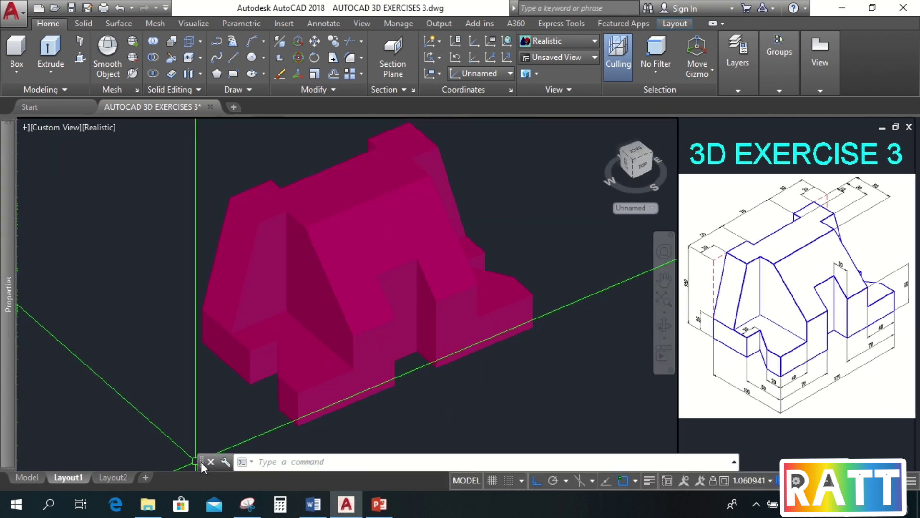
left_click_drag(200, 462, 28, 453)
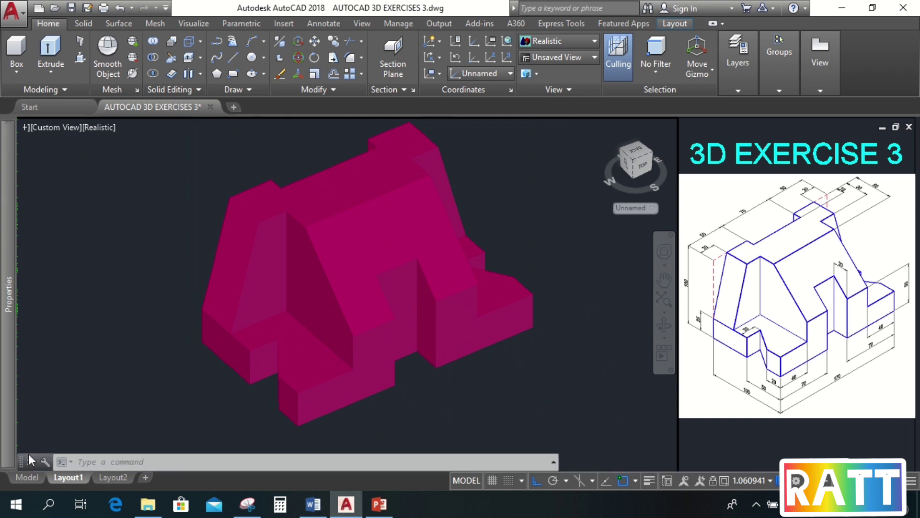
left_click_drag(555, 459, 217, 436)
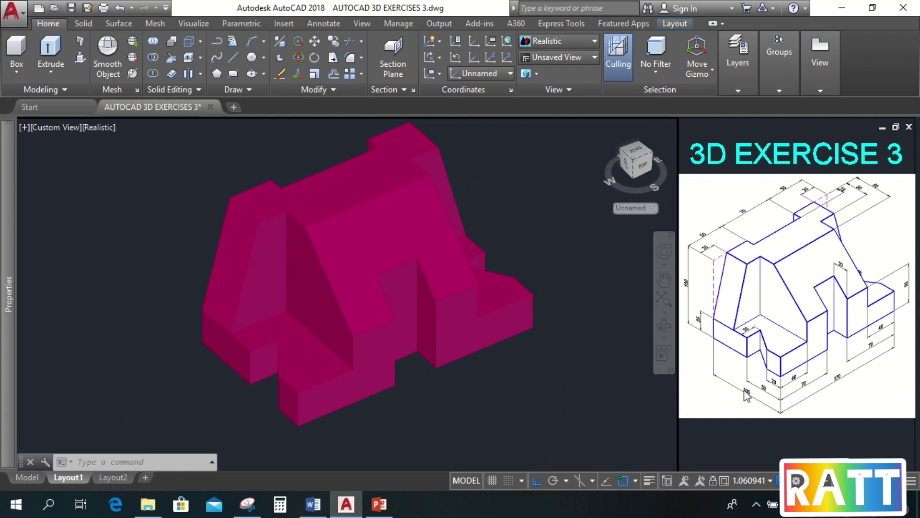
Step: Define a 3-point UCS with its origin at the solid's bottom front corner, X along the left end's bottom edge and Y upward
left_click(507, 58)
middle_click_drag(297, 393, 370, 339)
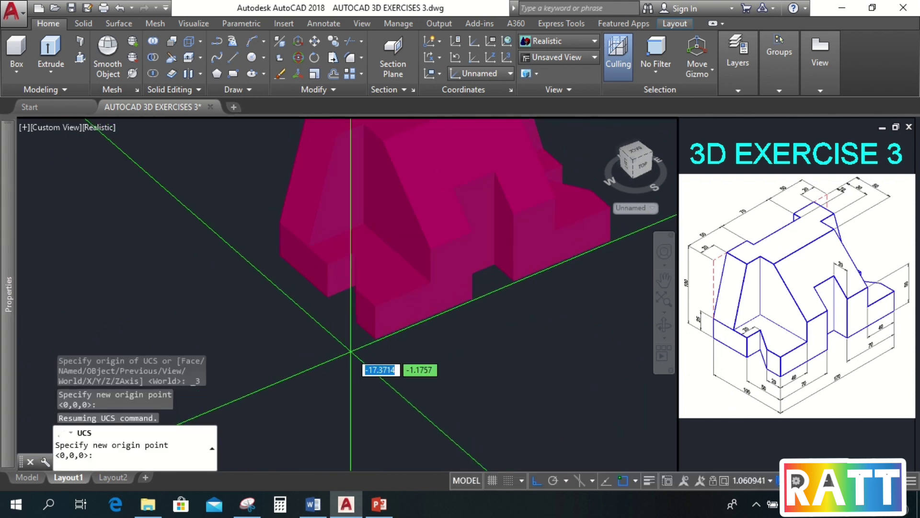
left_click(374, 340)
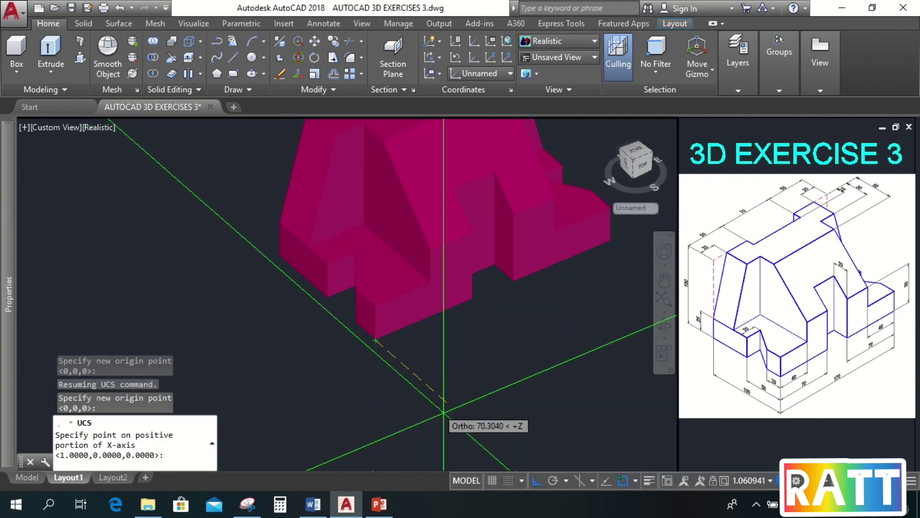
left_click(423, 395)
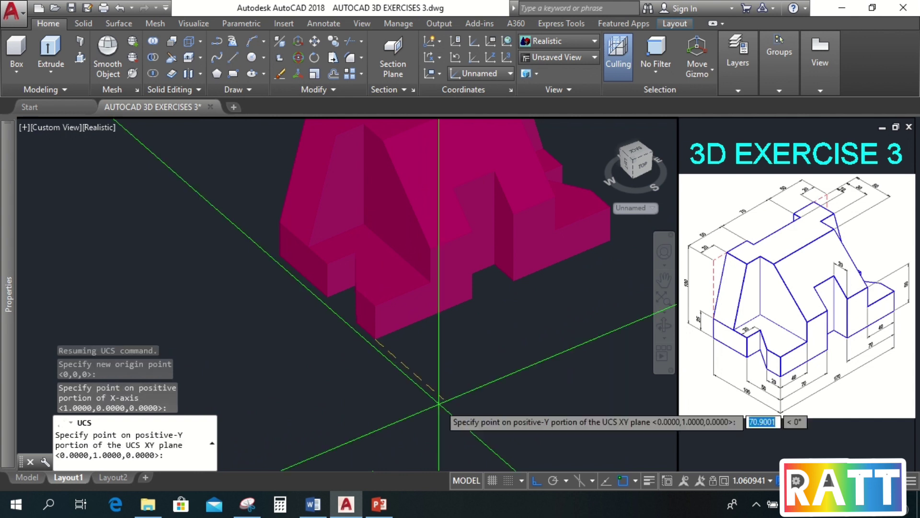
scroll(417, 393, "down", 3)
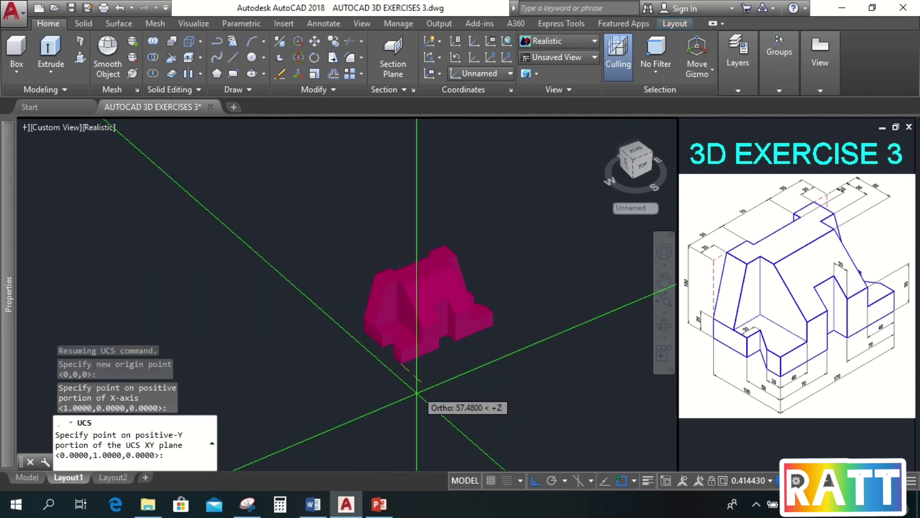
left_click(399, 208)
scroll(391, 355, "up", 5)
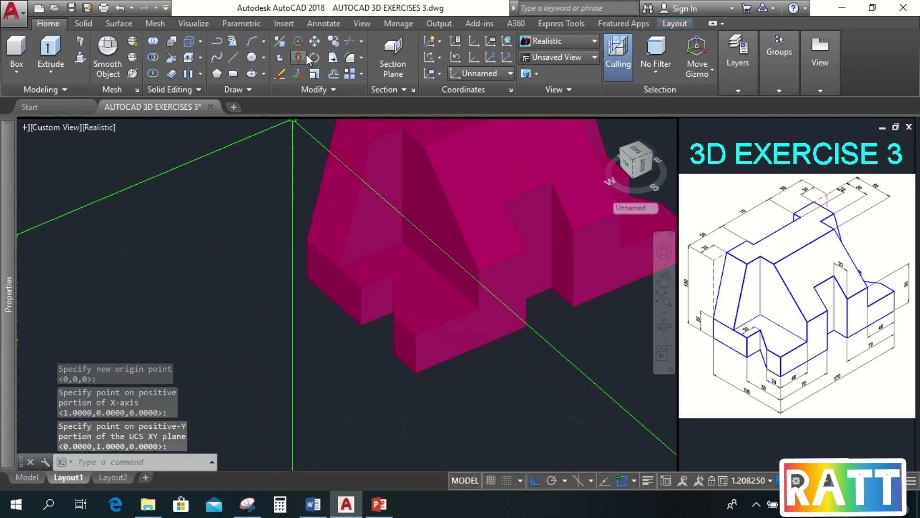
Step: Try to place a linear dimension under the left end's short bottom edge, starting from the solid's front corner
left_click(327, 24)
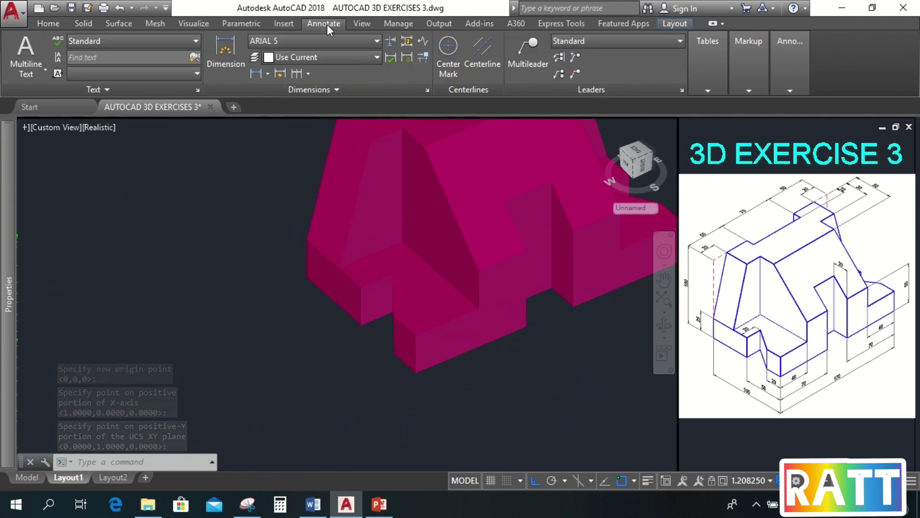
left_click(256, 73)
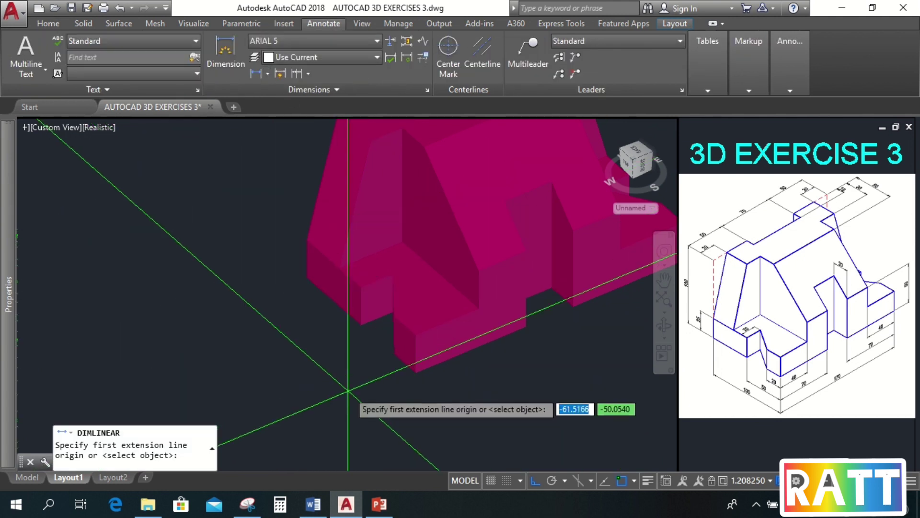
left_click(414, 370)
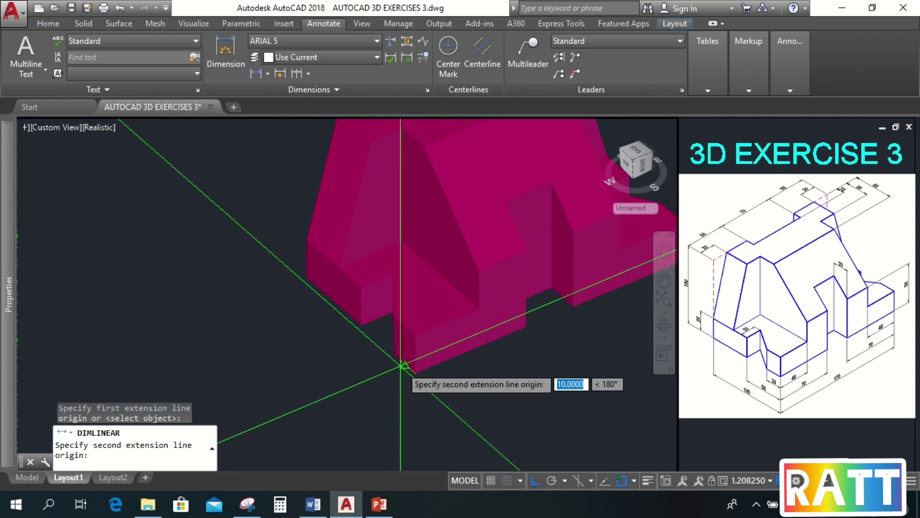
left_click(393, 356)
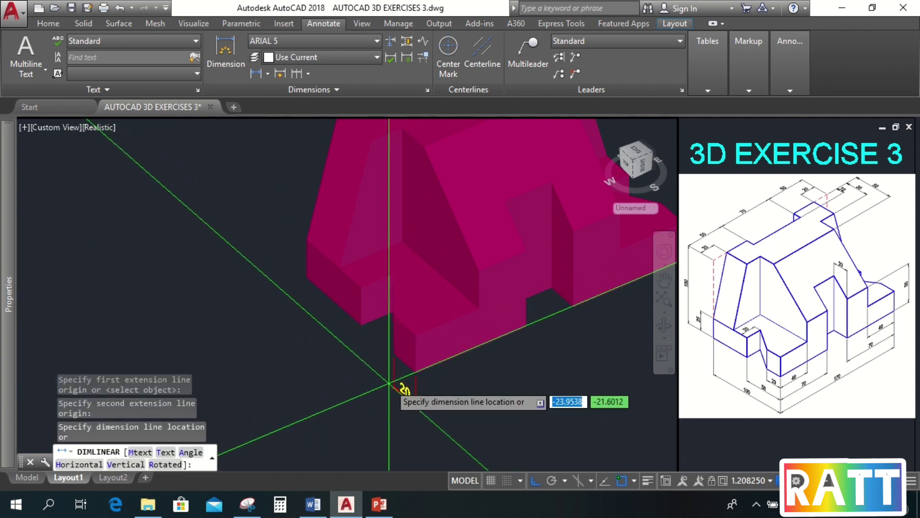
left_click(403, 385)
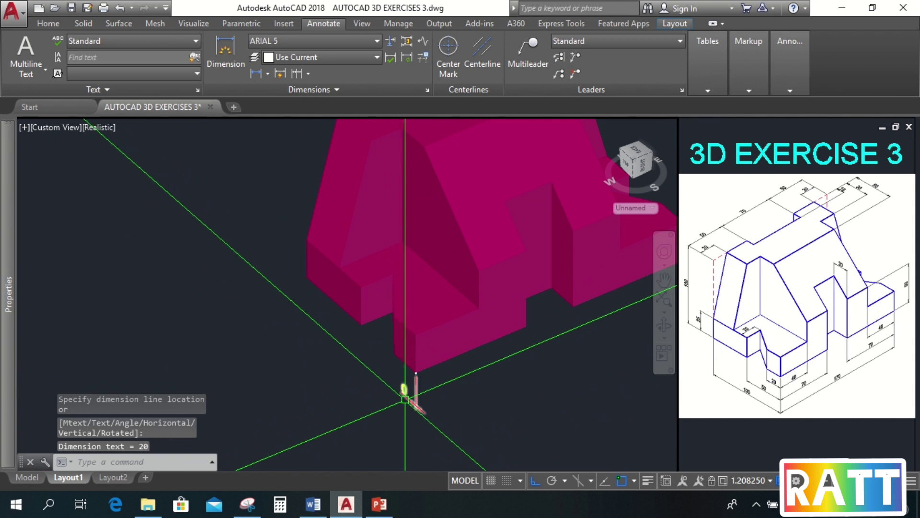
key("ctrl+z")
Step: Place a linear dimension below the left end's short bottom edge, measuring from the notch side to the solid's front corner
left_click(256, 73)
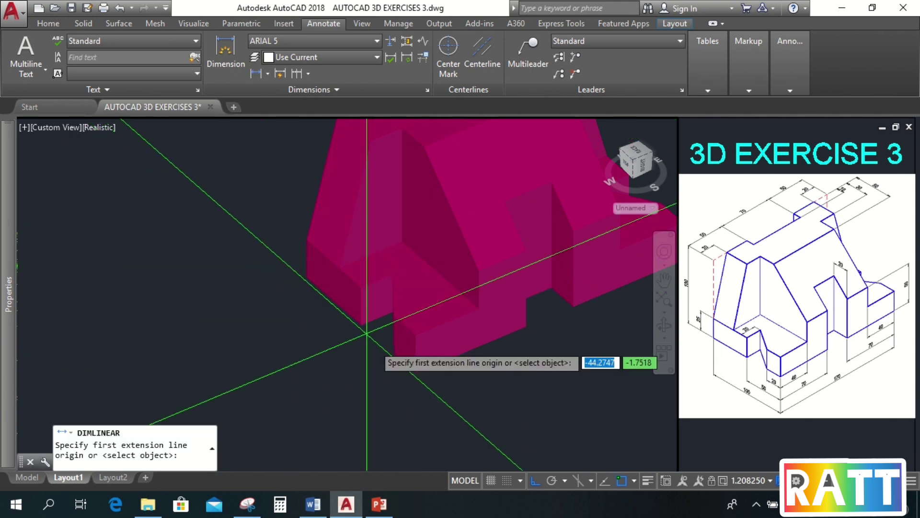
scroll(392, 356, "up", 3)
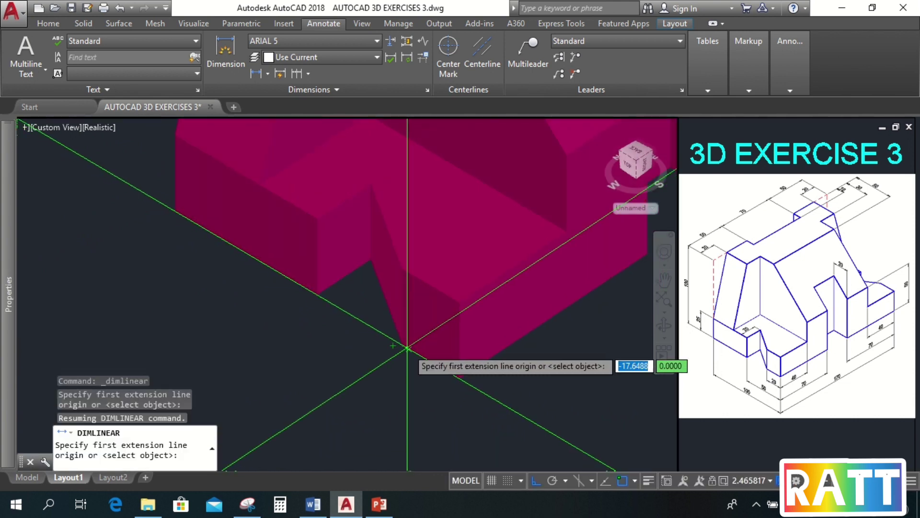
left_click(403, 345)
left_click(459, 380)
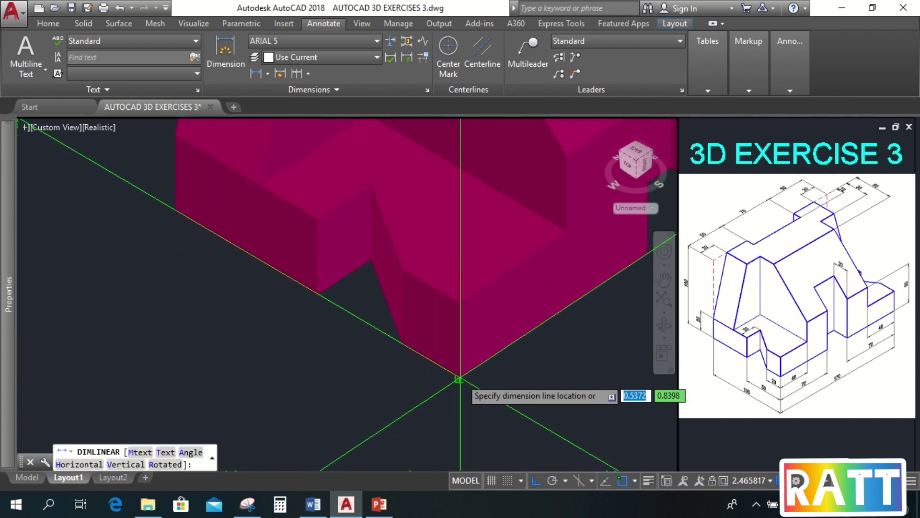
scroll(430, 384, "down", 4)
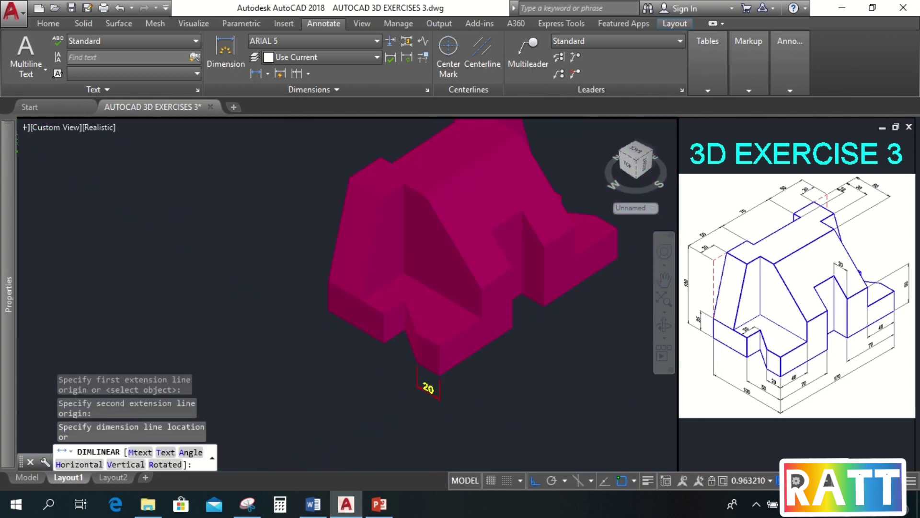
left_click(429, 384)
Step: Place a linear dimension below the left end, measuring from the notch's far bottom corner to the solid's front corner
scroll(427, 382, "up", 2)
key("Return")
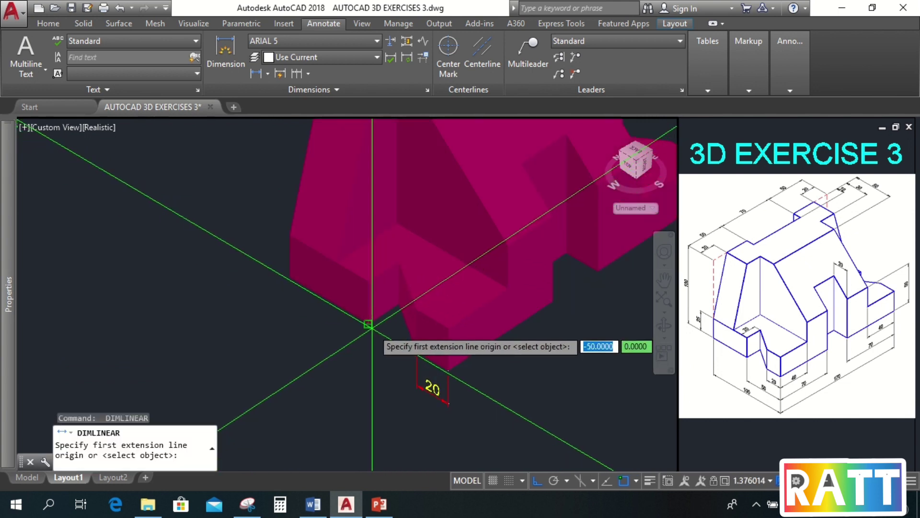
left_click(369, 325)
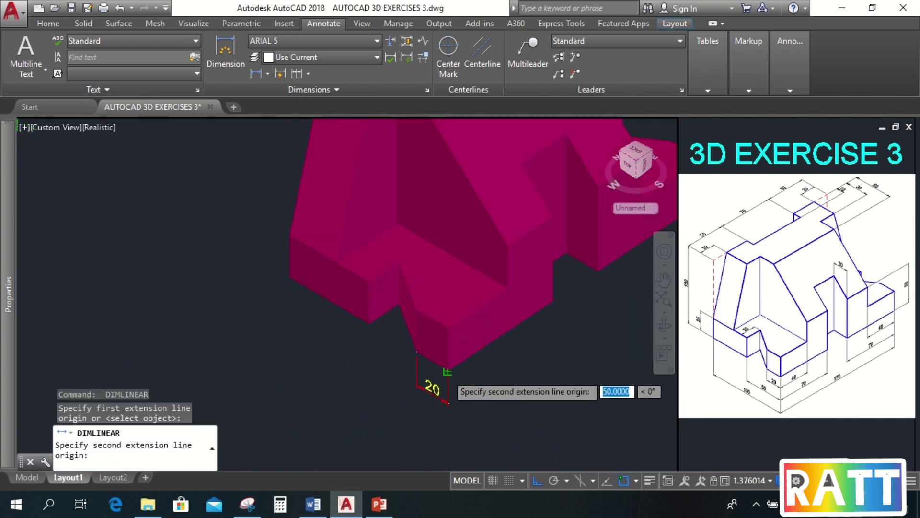
left_click(447, 372)
left_click(408, 413)
Step: Place a linear dimension for the left end's full width, below the two shorter dimensions already there
key("Return")
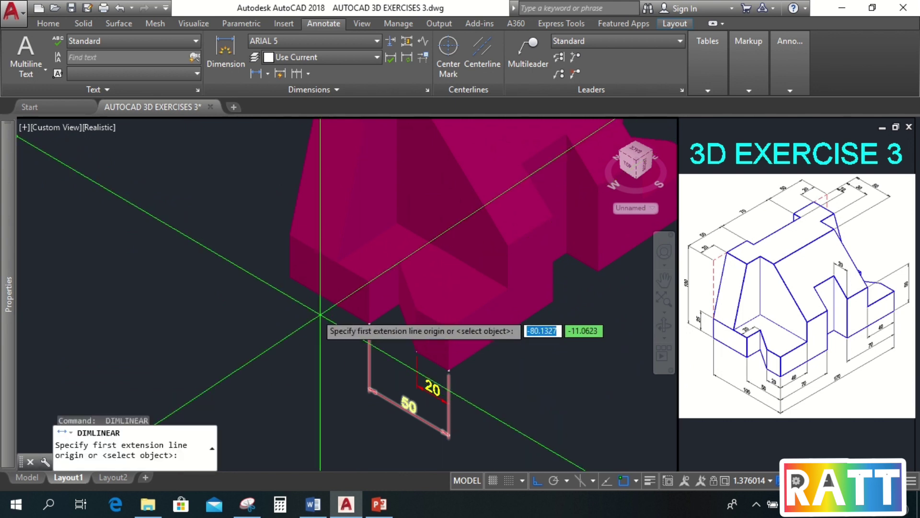
left_click(288, 277)
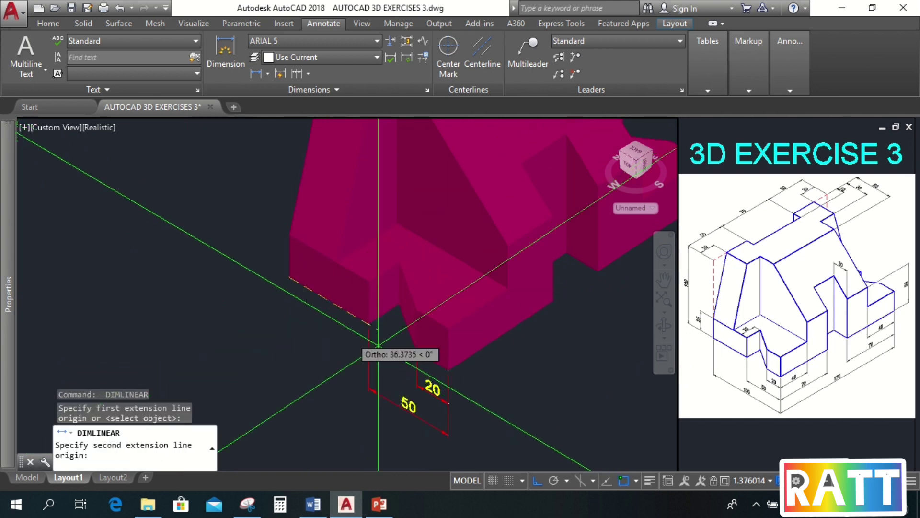
left_click(447, 372)
left_click(366, 411)
scroll(480, 371, "down", 3)
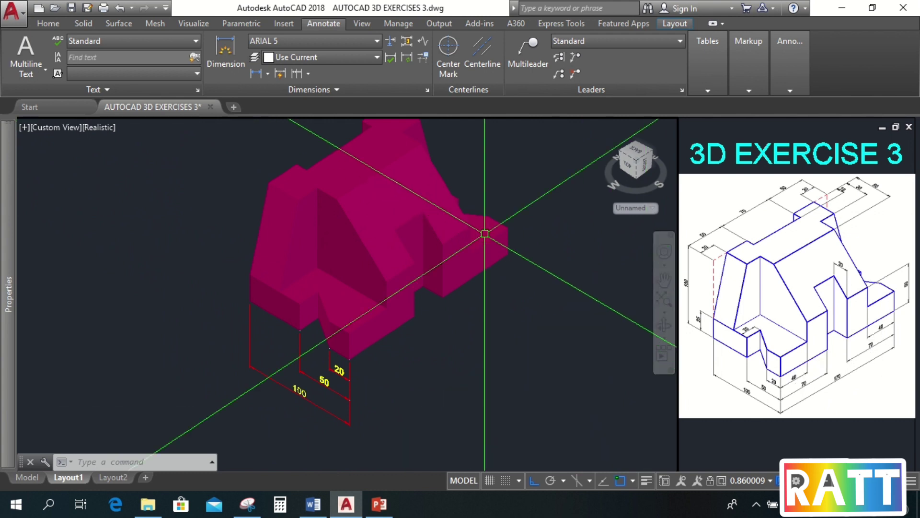
Step: Define a 3-point UCS with its origin at the solid's bottom front corner, X along the long front bottom edge and Y upward
left_click(49, 24)
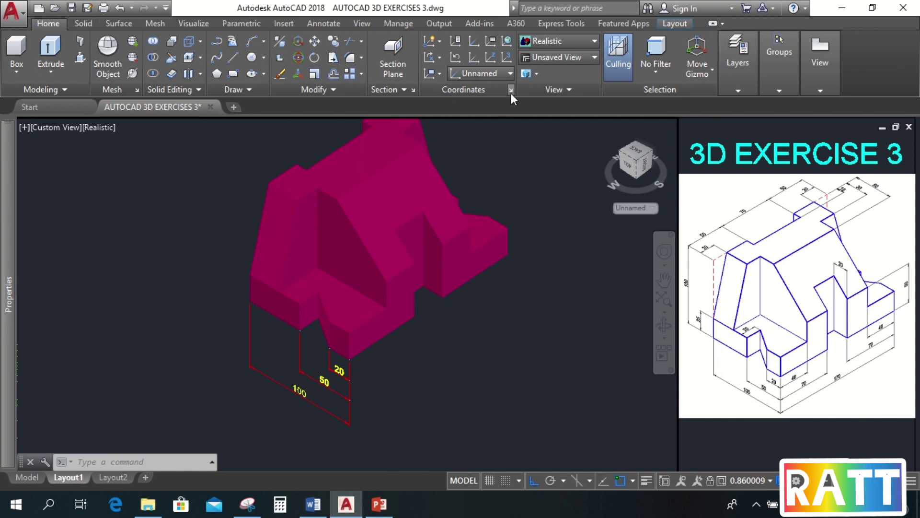
left_click(505, 56)
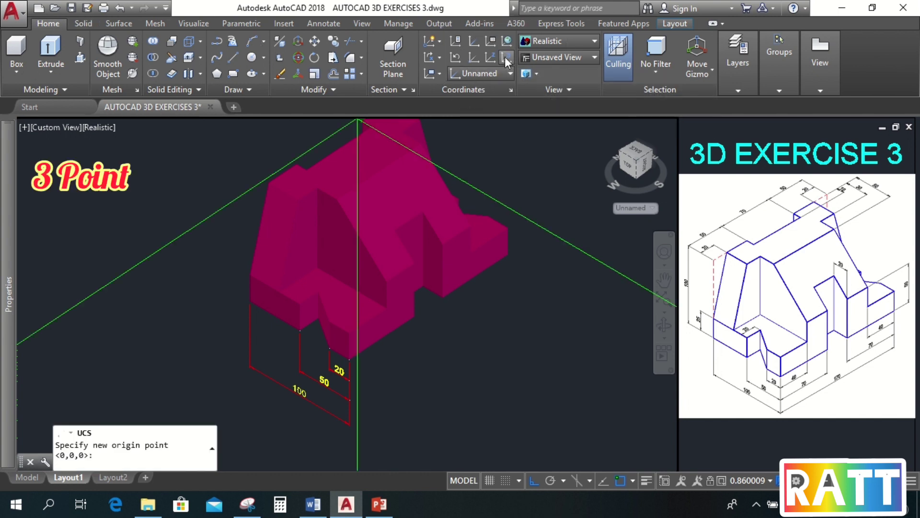
left_click(349, 359)
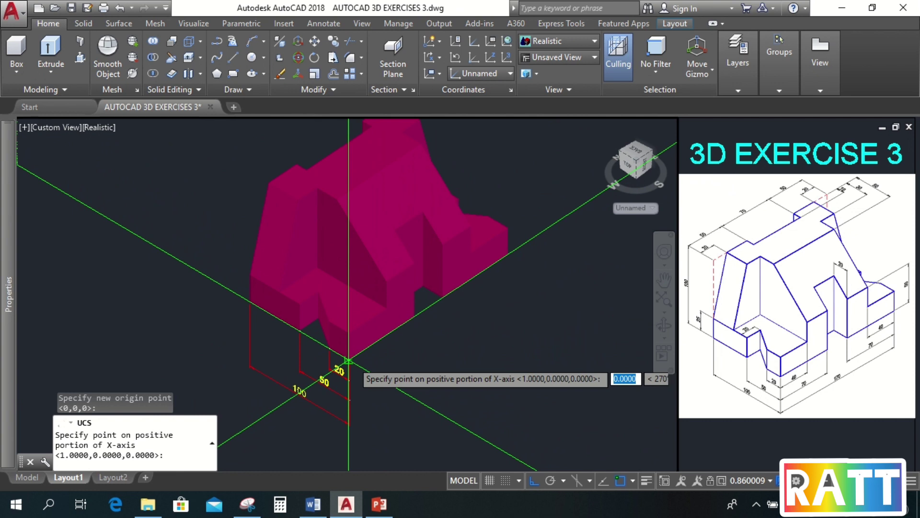
left_click(557, 230)
scroll(490, 372, "down", 2)
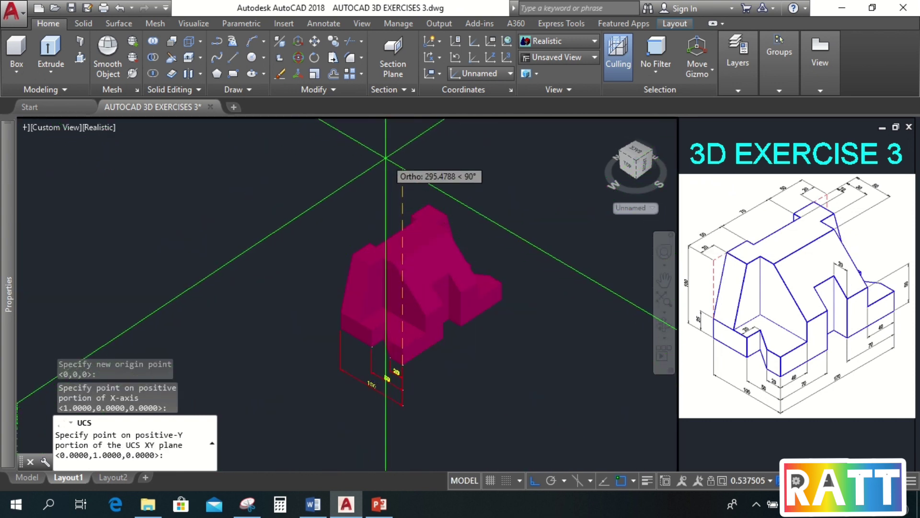
left_click(402, 187)
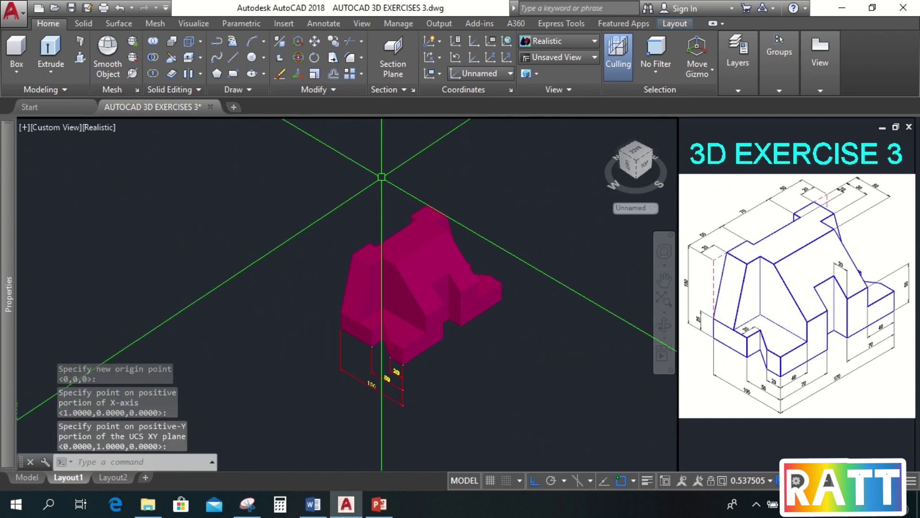
Step: Place a linear dimension below the long front side from the front corner to the low ledge's inner corner, level with the left end's shortest dimension
left_click(317, 24)
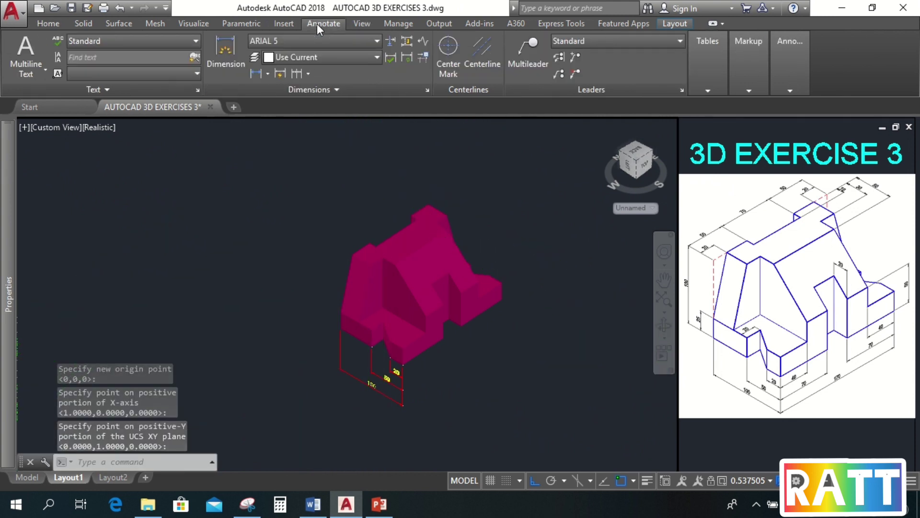
left_click(256, 73)
scroll(381, 336, "up", 5)
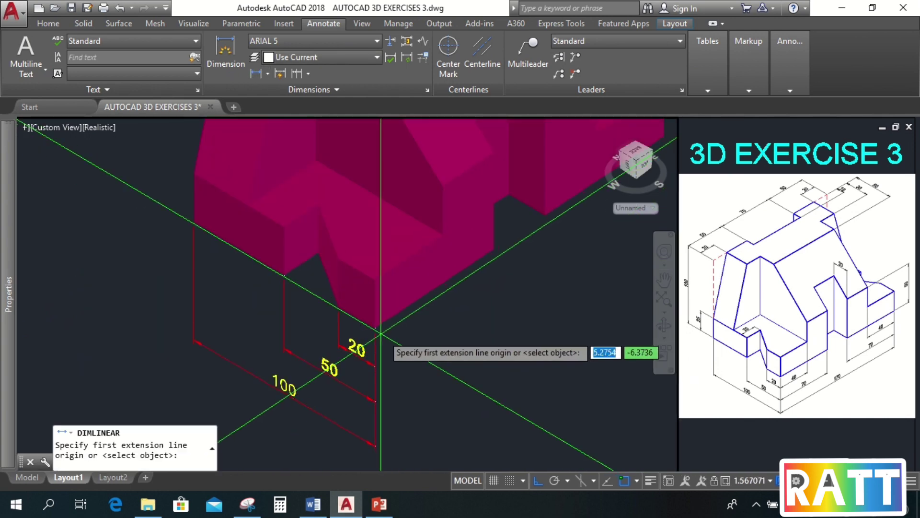
left_click(382, 330)
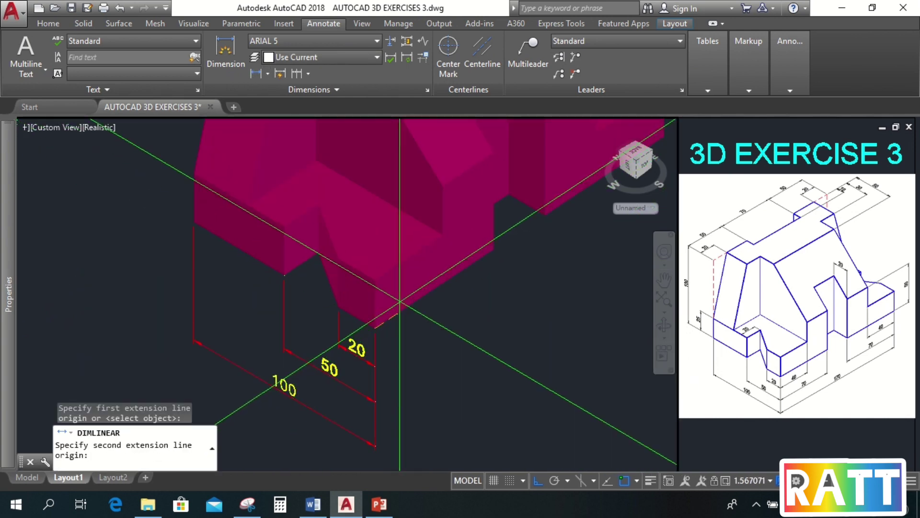
left_click(442, 234)
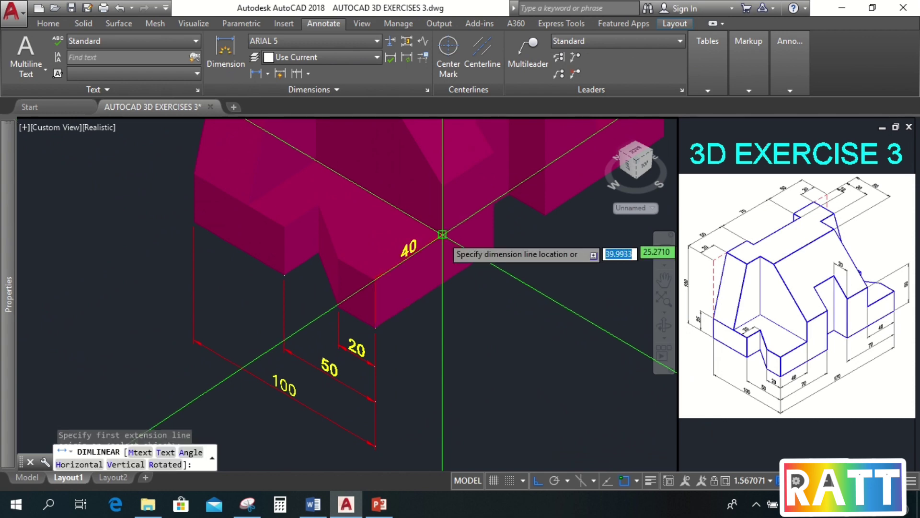
scroll(362, 362, "up", 3)
left_click(360, 359)
scroll(358, 363, "down", 3)
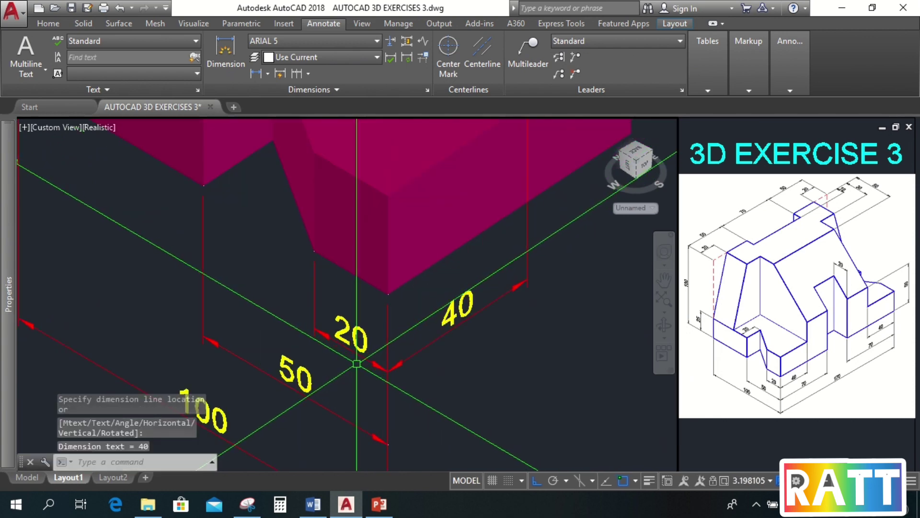
Step: Try to place a linear dimension below the long front side, measuring from the bottom notch's near corner back to the front corner
key("Return")
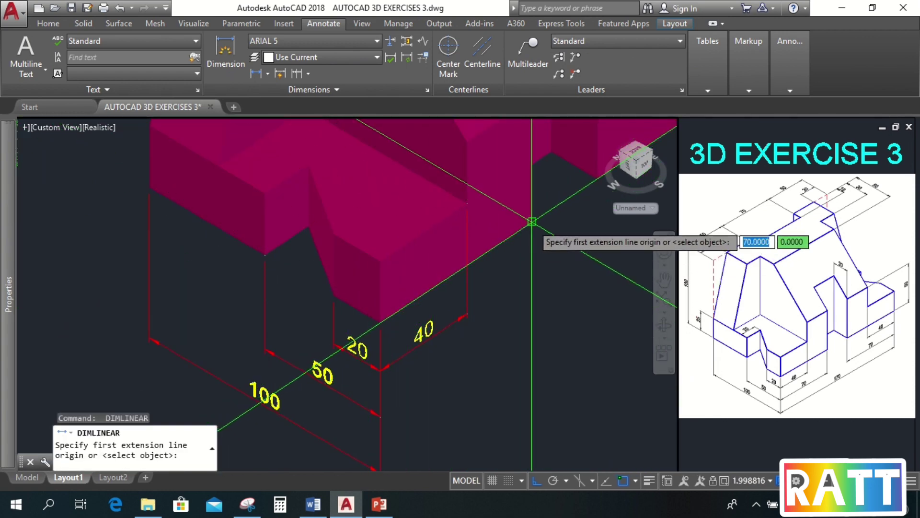
left_click(530, 223)
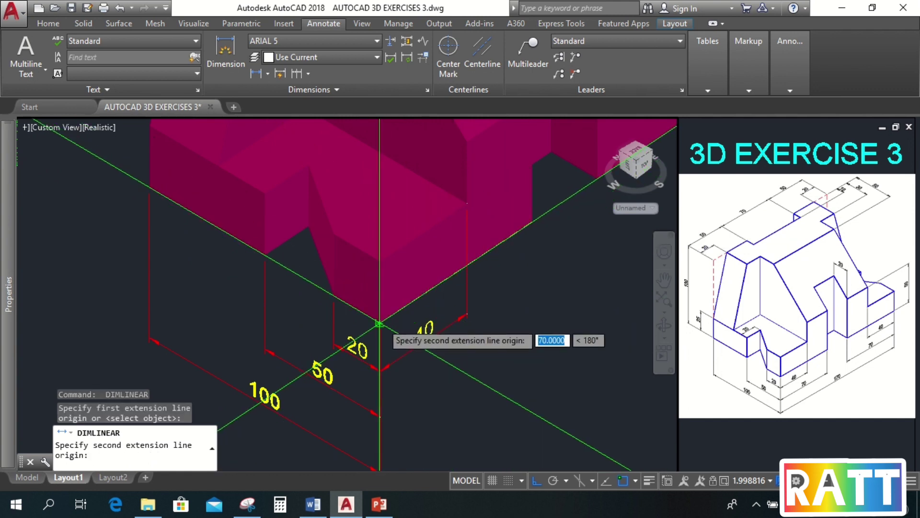
left_click(379, 324)
left_click(420, 399)
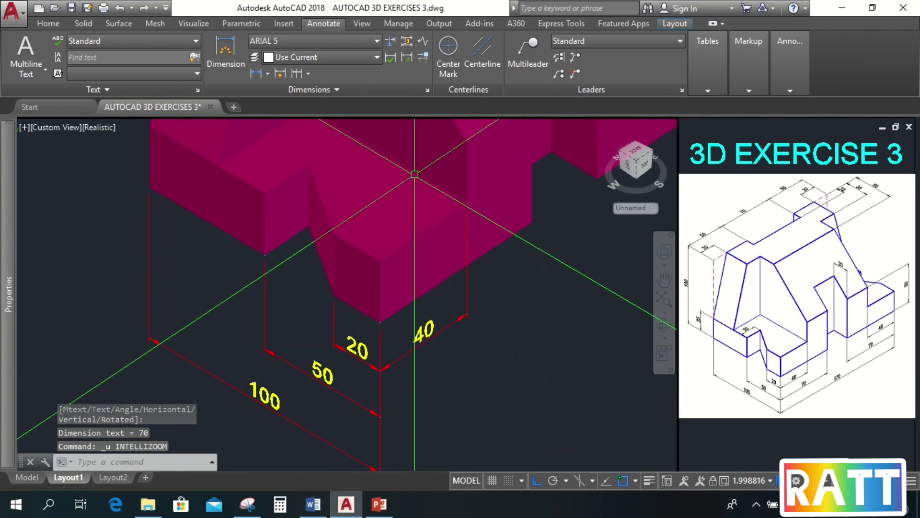
Step: Place a linear dimension from the front corner to the bottom notch's near corner, level with the left end's middle dimension
left_click(254, 75)
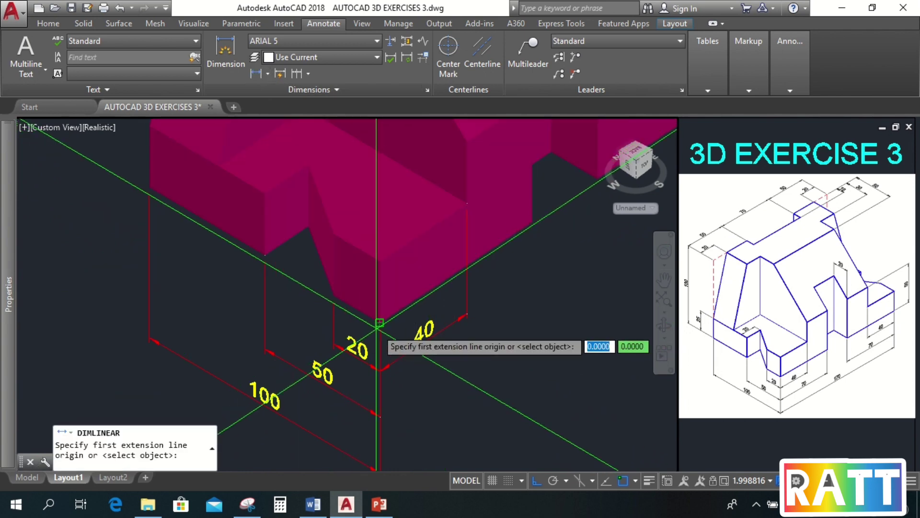
left_click(380, 322)
left_click(532, 221)
left_click(465, 397)
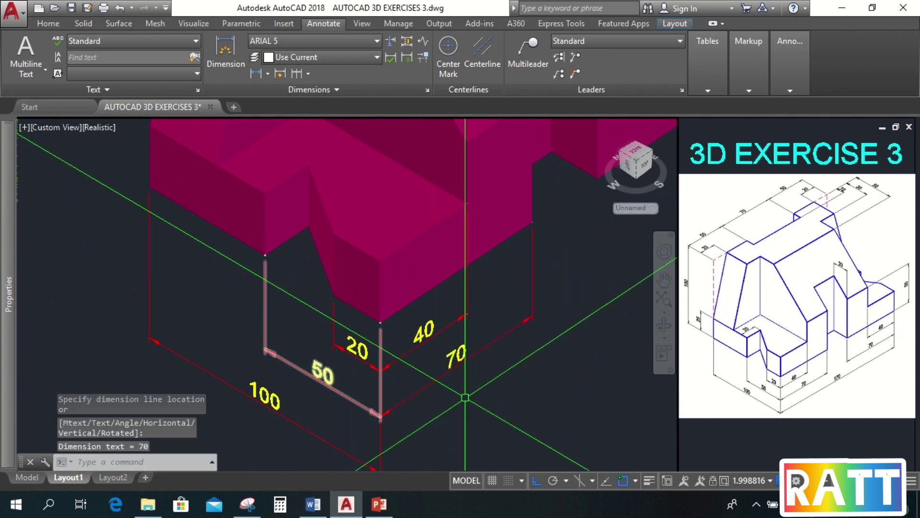
Step: Place a linear dimension for the solid's full length along the long front side, level with the left end's full-width dimension
key("Return")
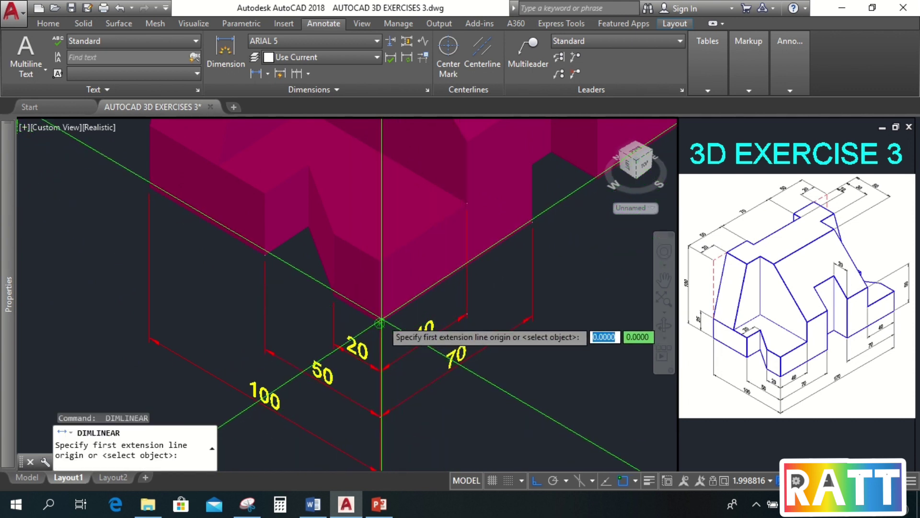
left_click(380, 322)
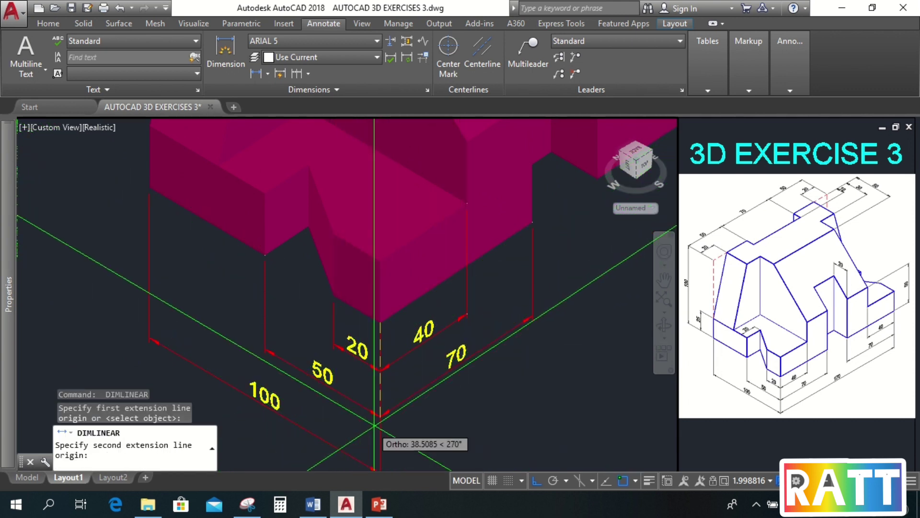
middle_click_drag(432, 424, 320, 404)
scroll(387, 261, "down", 4)
scroll(433, 269, "up", 5)
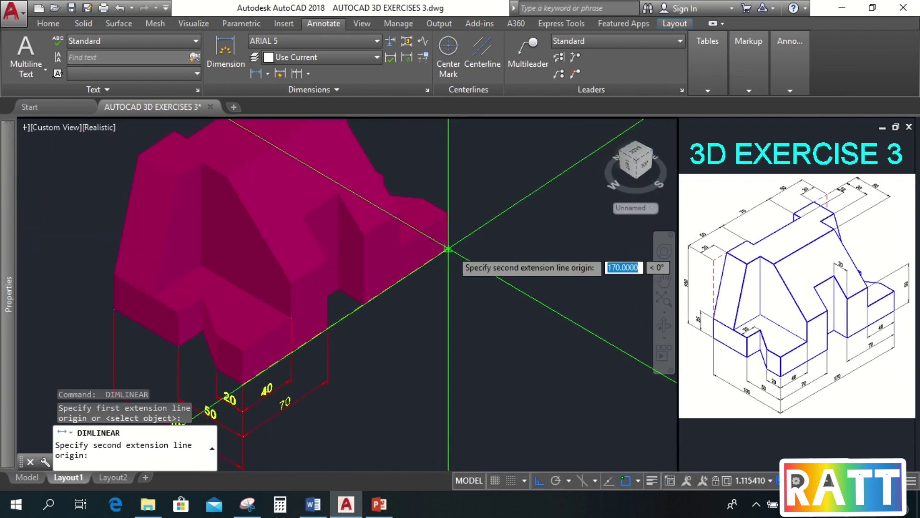
scroll(447, 247, "up", 3)
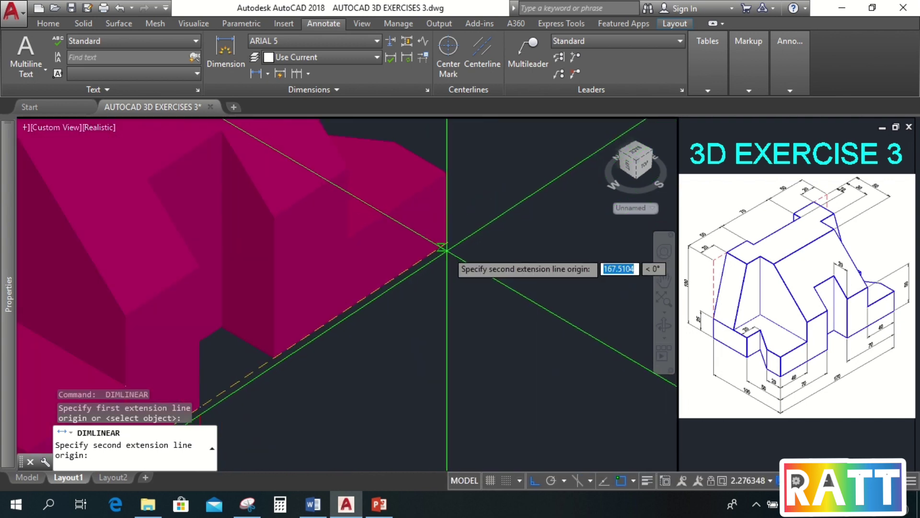
left_click(446, 245)
scroll(413, 298, "down", 4)
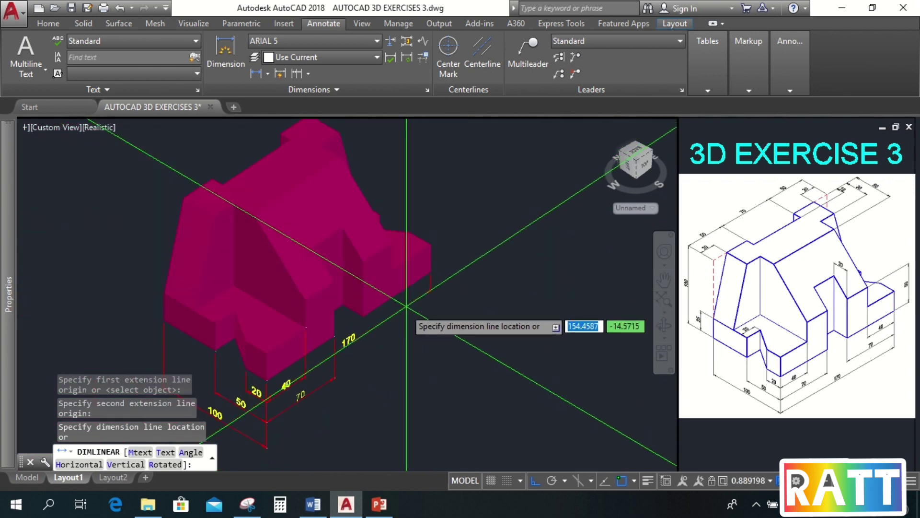
scroll(339, 376, "up", 3)
left_click(336, 387)
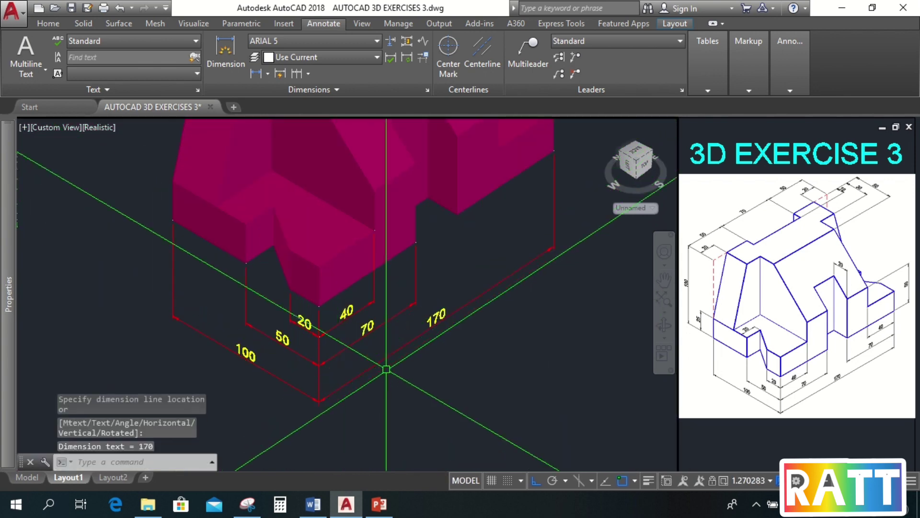
Step: Place a linear dimension for the right end's low ledge, from the solid's right bottom corner to the ledge's inner corner
key("Return")
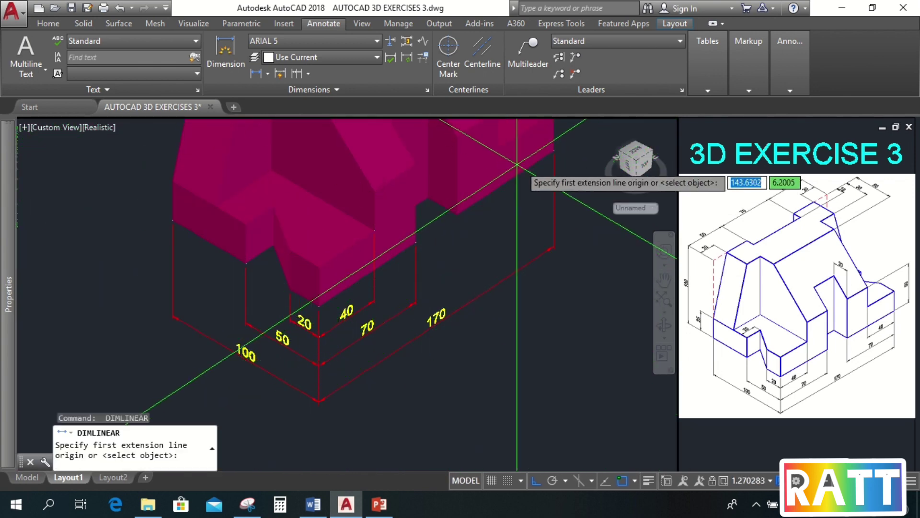
left_click(553, 150)
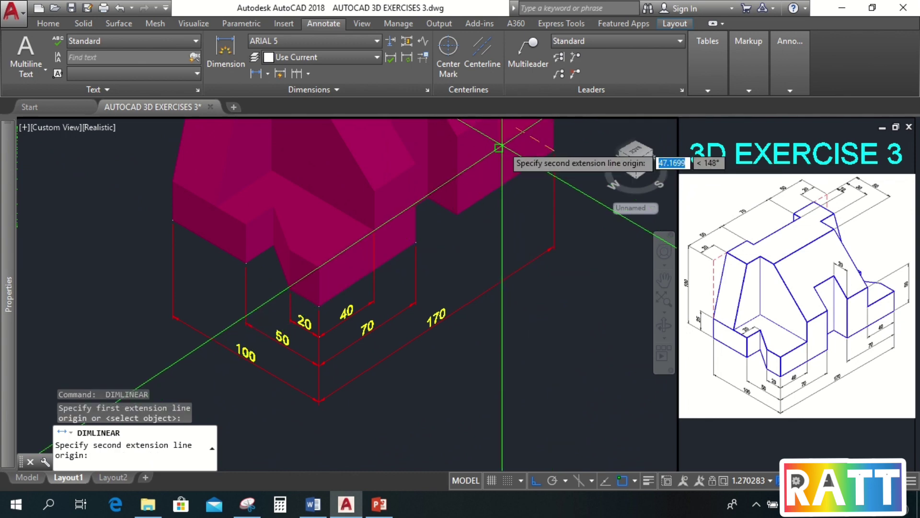
left_click(498, 147)
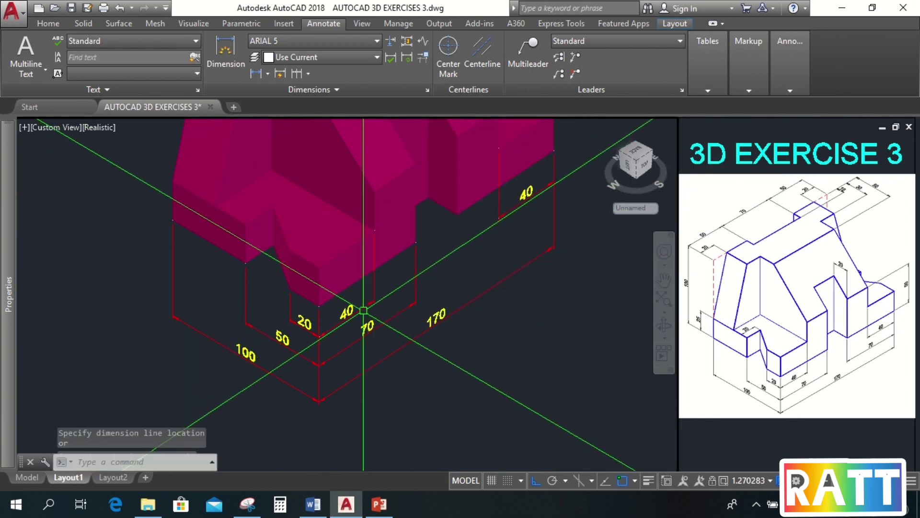
left_click(510, 209)
Step: Place a linear dimension from the solid's right bottom corner to the notch's far bottom corner, between the ledge dimension and the full-length dimension
key("Return")
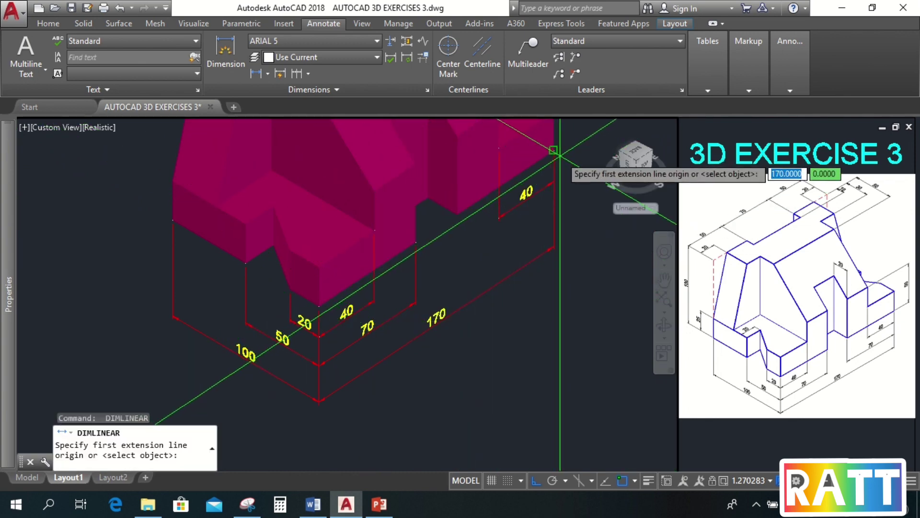
left_click(554, 150)
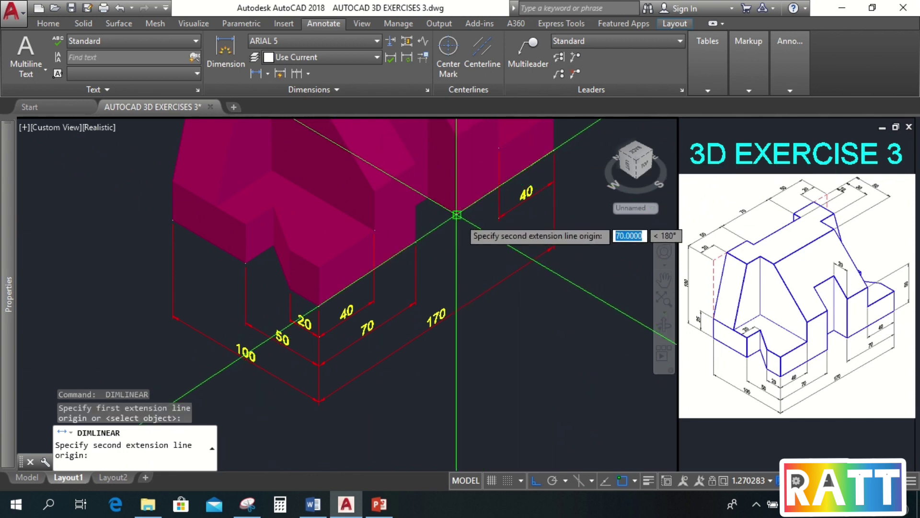
left_click(456, 216)
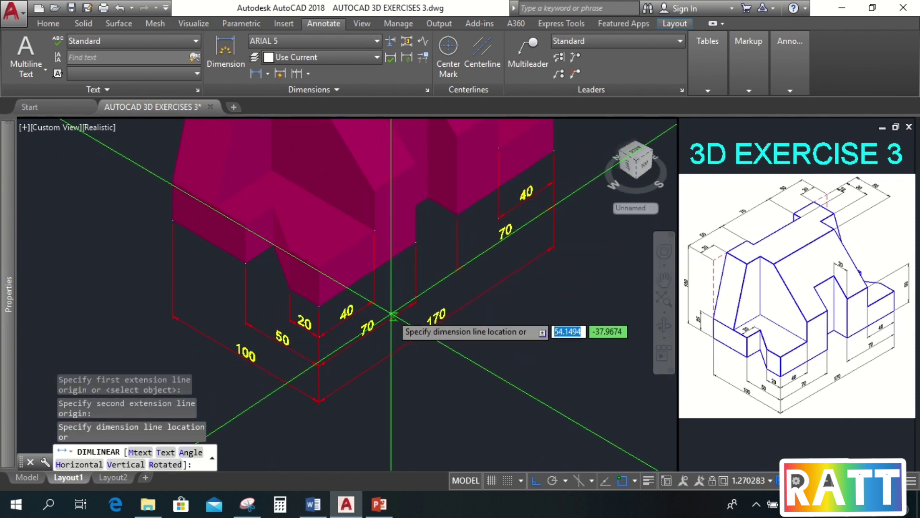
left_click(507, 260)
scroll(479, 336, "down", 4)
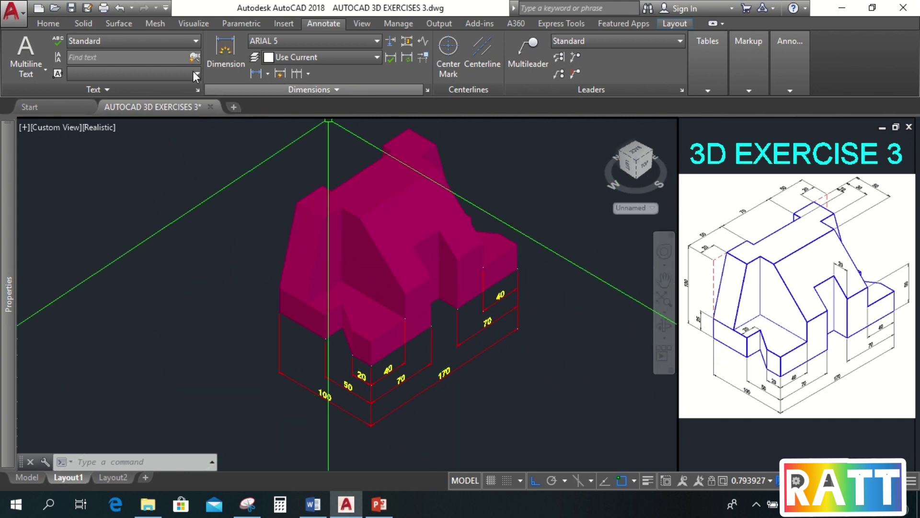
left_click(48, 23)
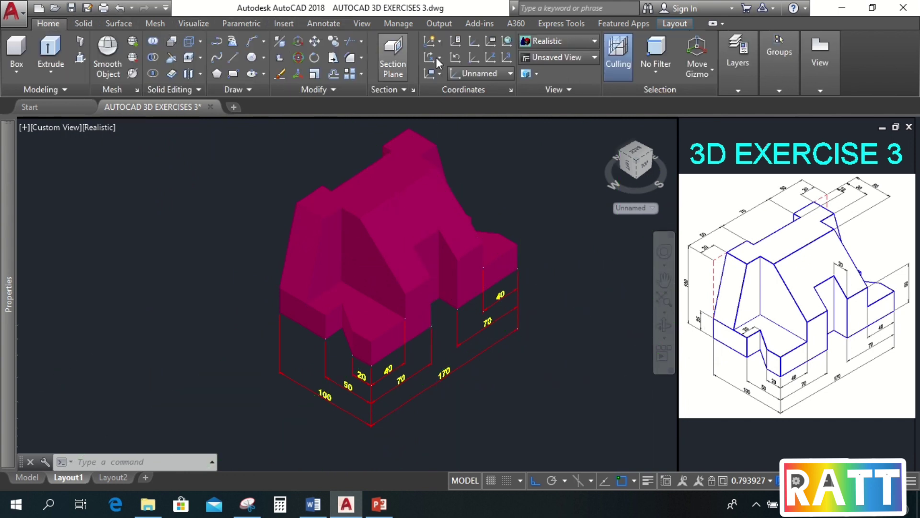
left_click(504, 60)
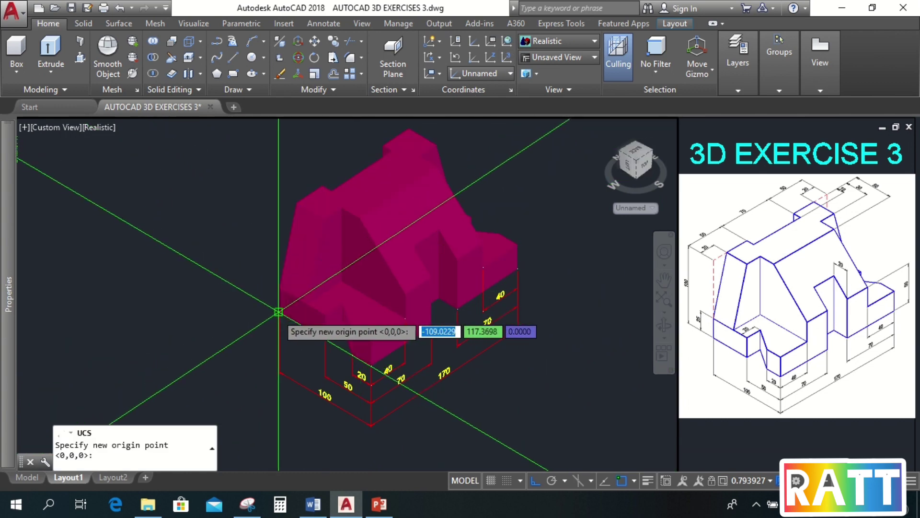
left_click(278, 311)
left_click(284, 198)
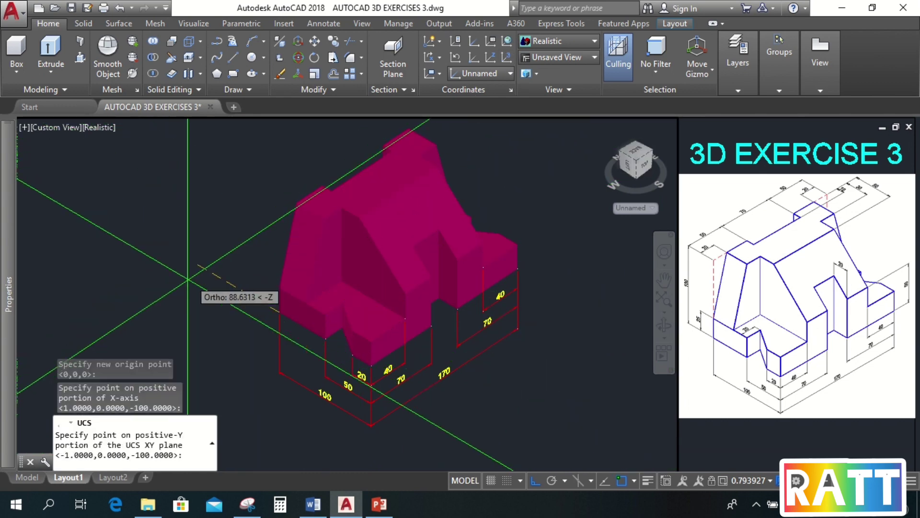
key("Escape")
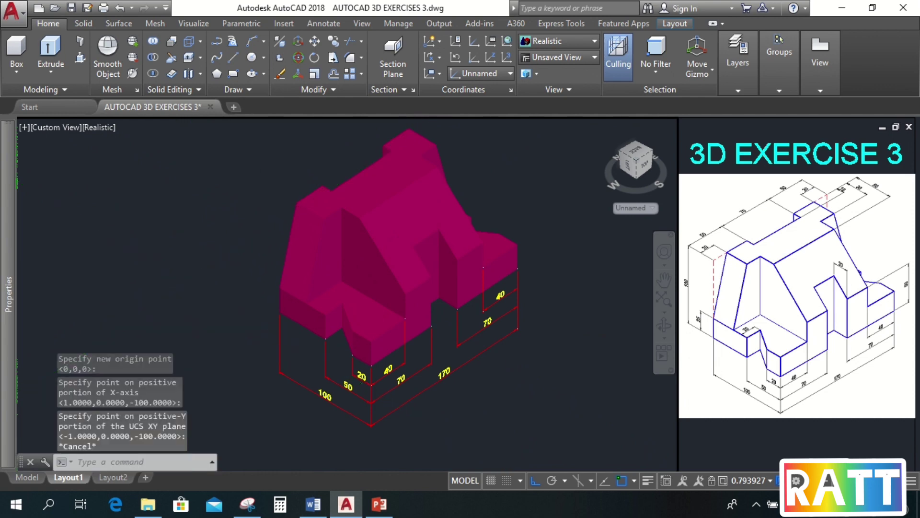
Step: Set the UCS origin at the left end's back bottom corner, with X pointing up and Y pointing outward past the back
key("Return")
left_click(274, 312)
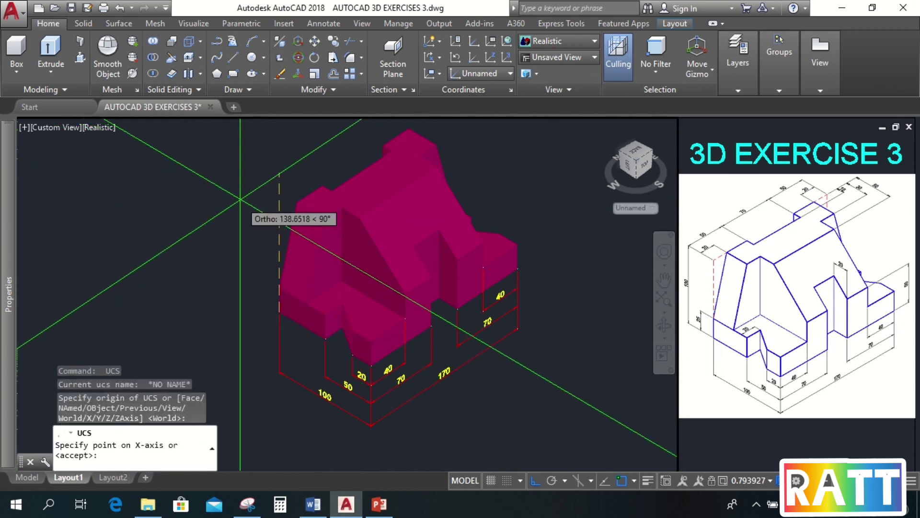
left_click(287, 188)
key("Escape")
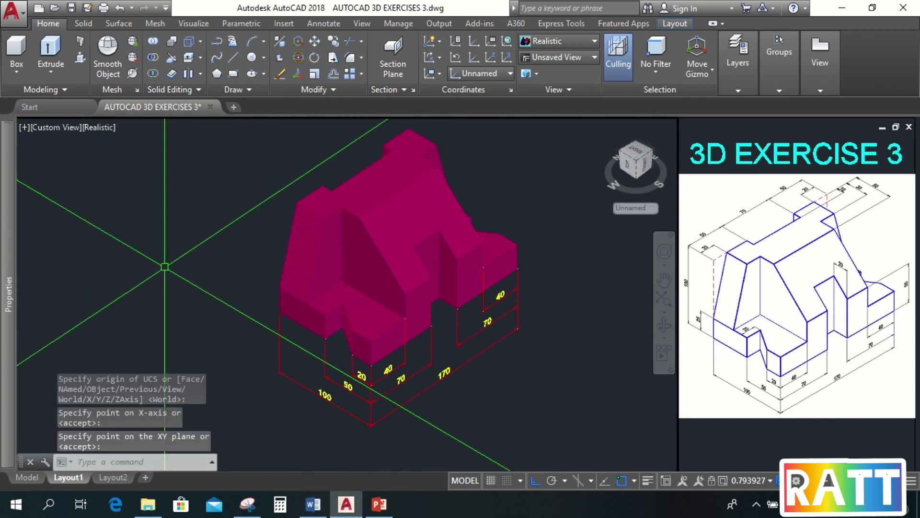
Step: Place a linear dimension for the height of the left end's vertical base edge at the back corner, just outside the solid
left_click(331, 24)
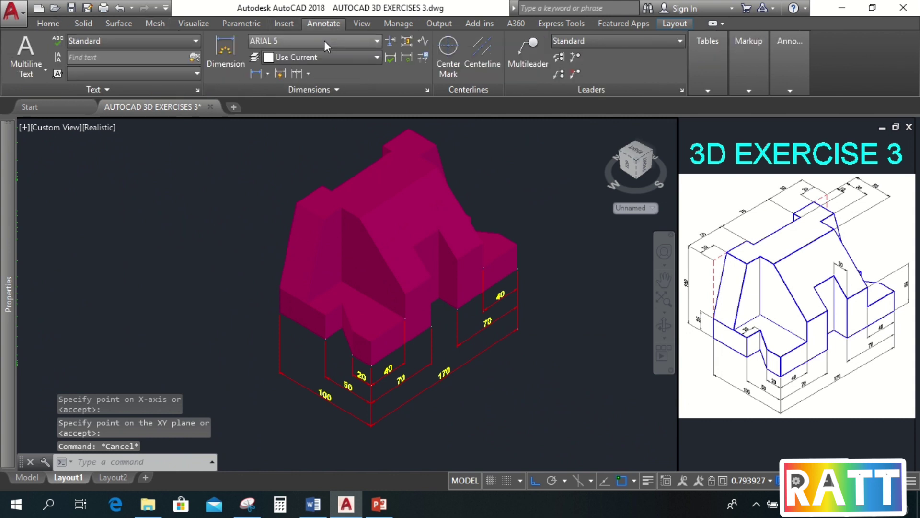
left_click(255, 73)
left_click(277, 306)
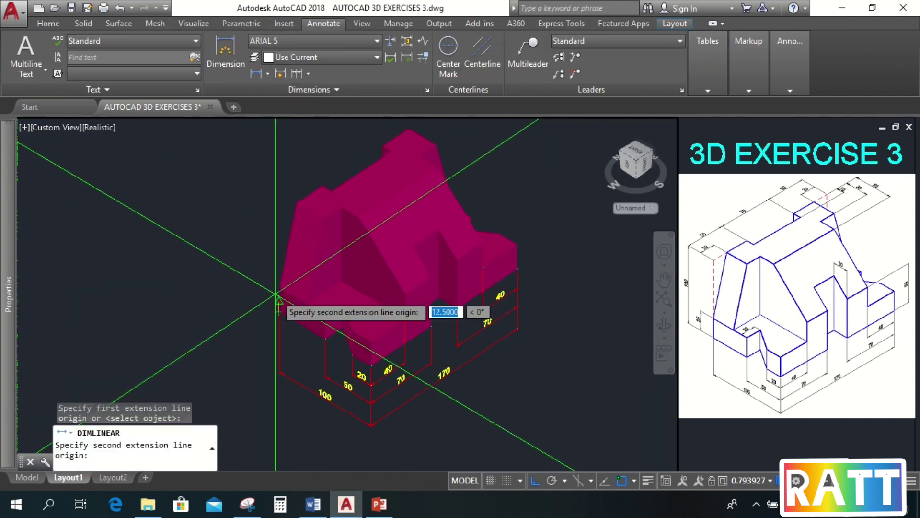
left_click(257, 285)
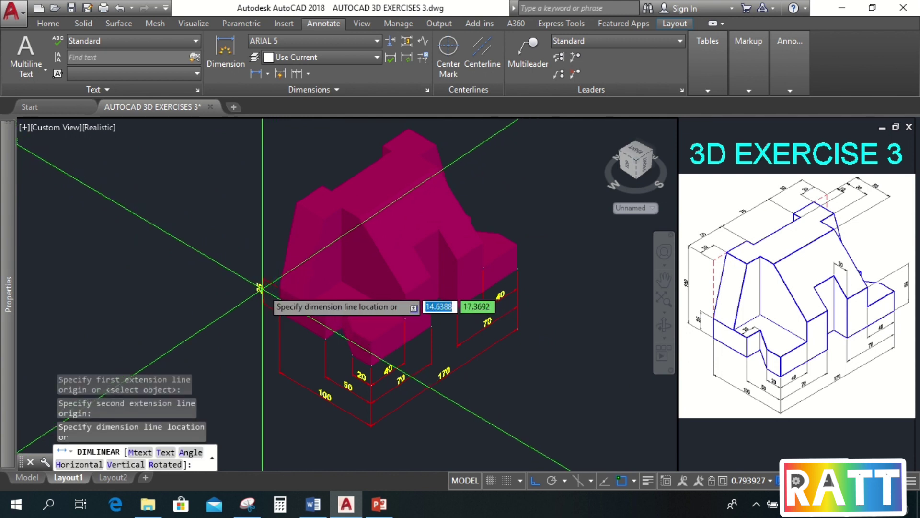
left_click(255, 285)
Step: Place a linear dimension for the solid's full height from the back bottom corner, outside the base edge's height dimension
key("Return")
left_click(277, 307)
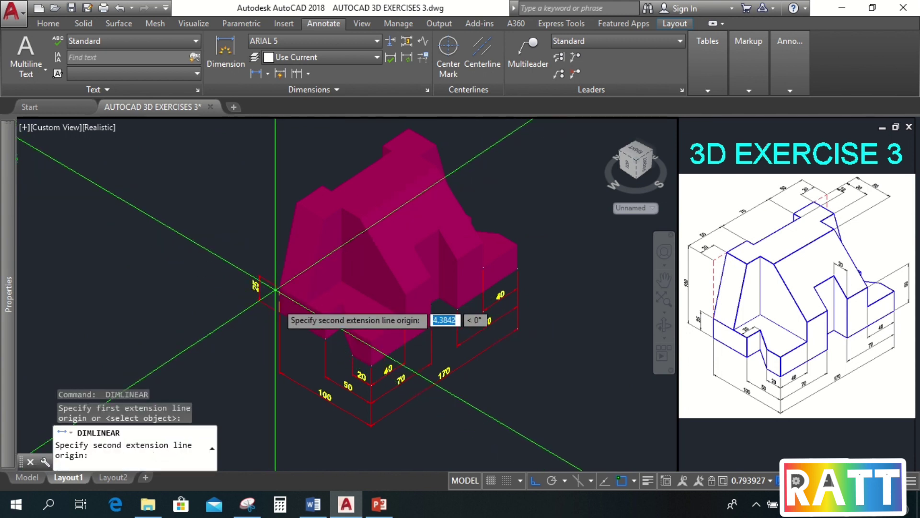
left_click(278, 211)
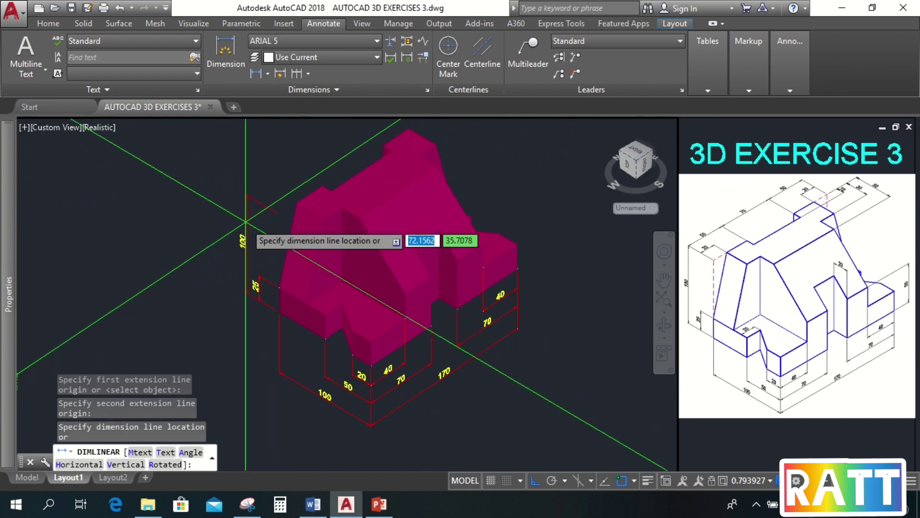
left_click(238, 239)
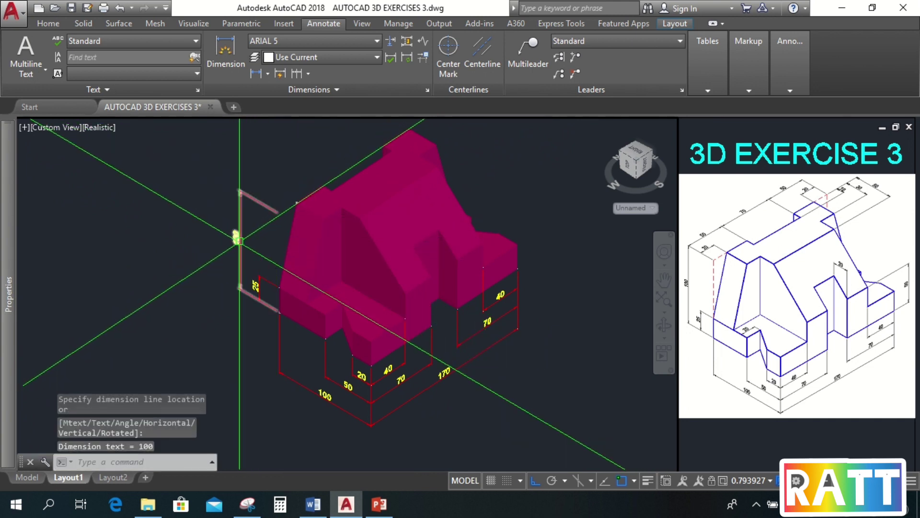
Step: Draw two construction lines from the left end's back top corner out over the base's back corner and down to the base edge
type("L")
key("Return")
left_click(298, 202)
left_click(278, 213)
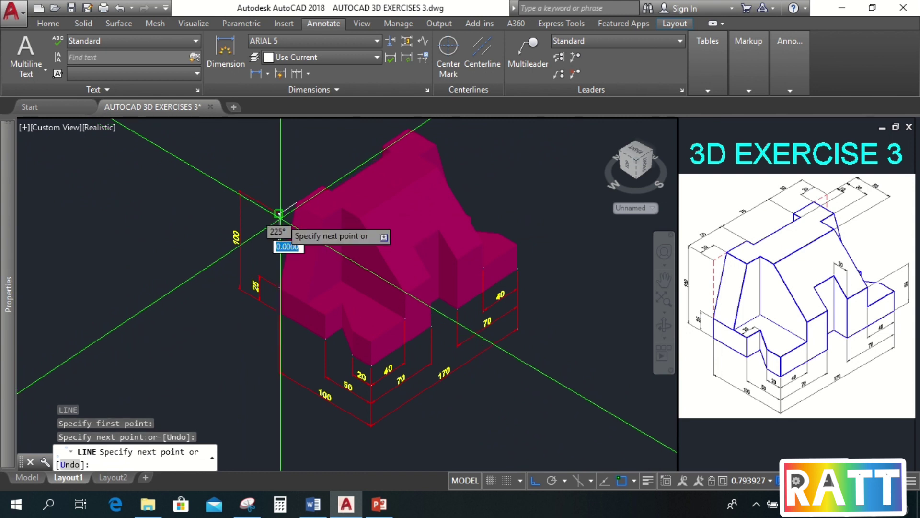
left_click(278, 287)
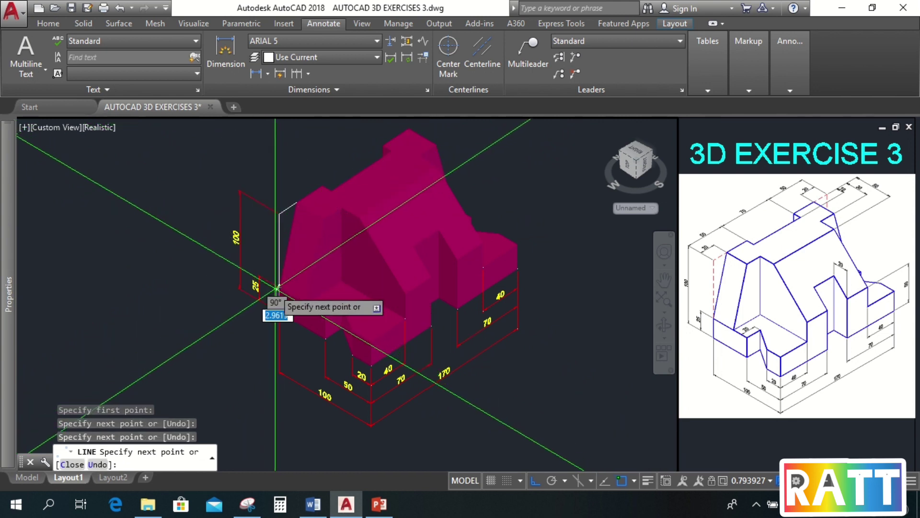
key("Escape")
Step: Put the two construction lines on the CENTER LINE layer with a linetype scale of 0.5
left_click(280, 249)
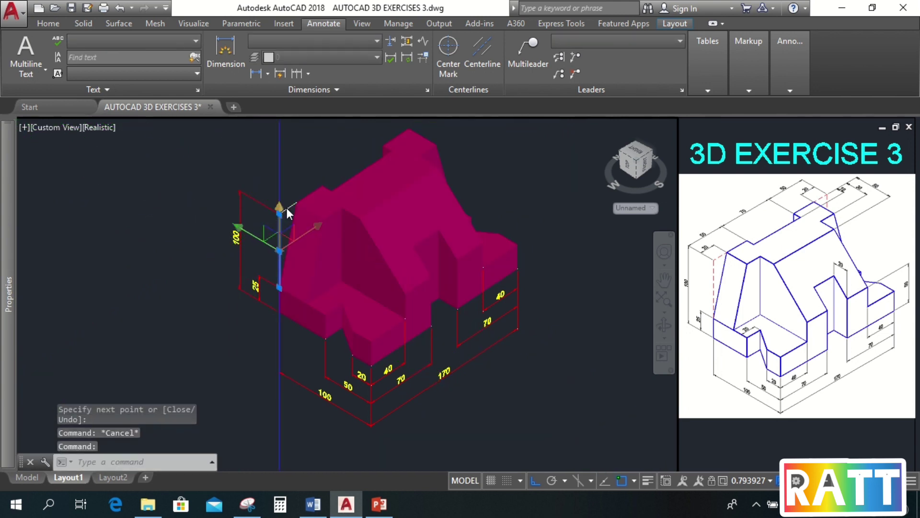
left_click(293, 202)
scroll(294, 201, "up", 2)
mouse_move(2, 247)
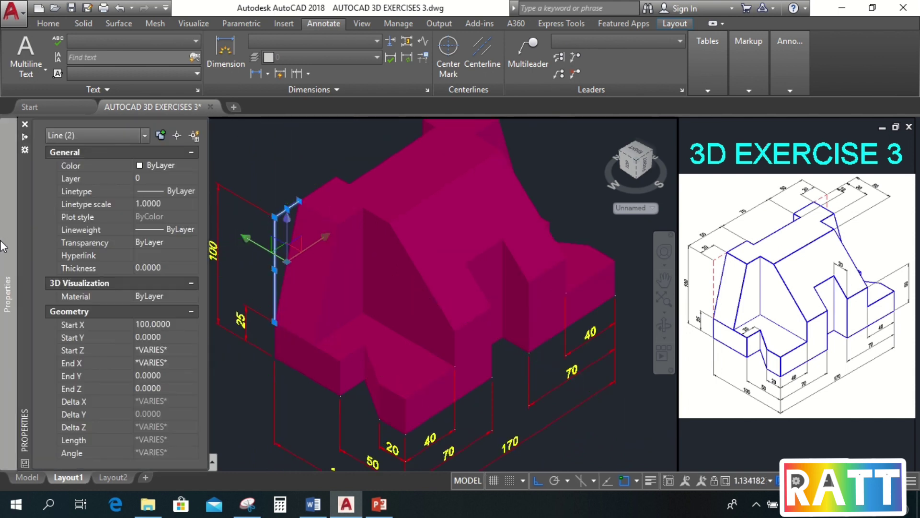
left_click(166, 191)
left_click(168, 177)
left_click(167, 177)
left_click(164, 201)
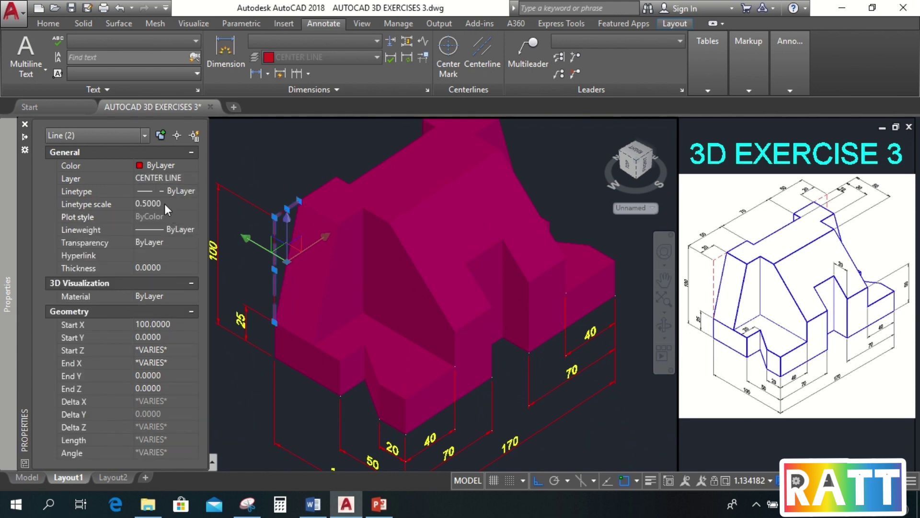
key("Escape")
left_click(24, 124)
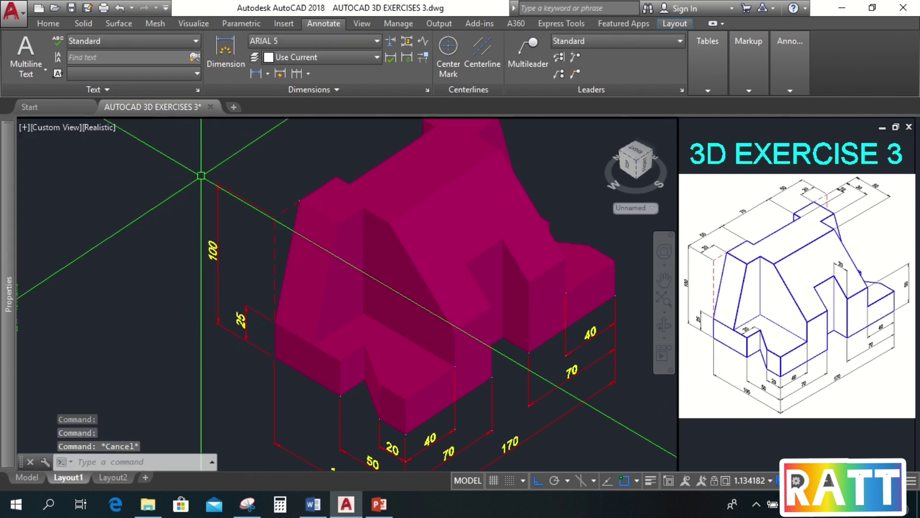
Step: Set the UCS on the top face with its origin at the left back corner, X along the length and Y outward past the back
scroll(167, 272, "down", 2)
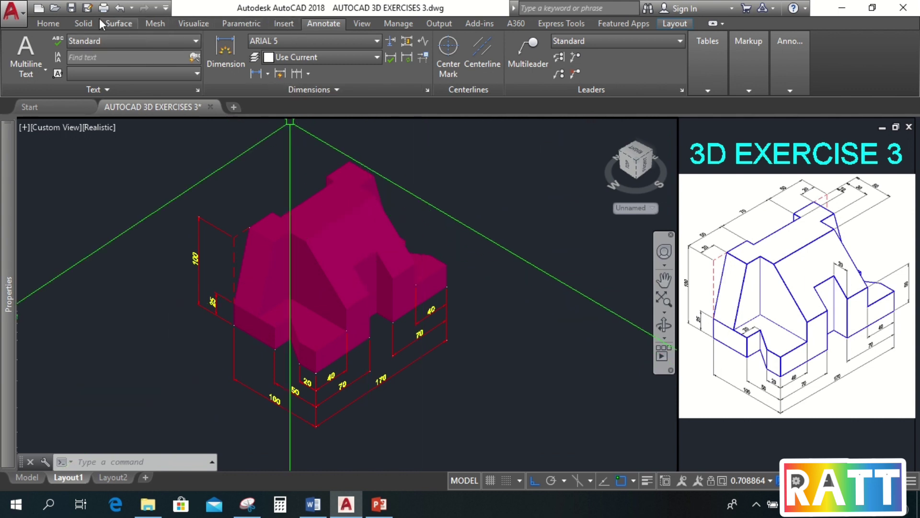
left_click(48, 23)
left_click(505, 58)
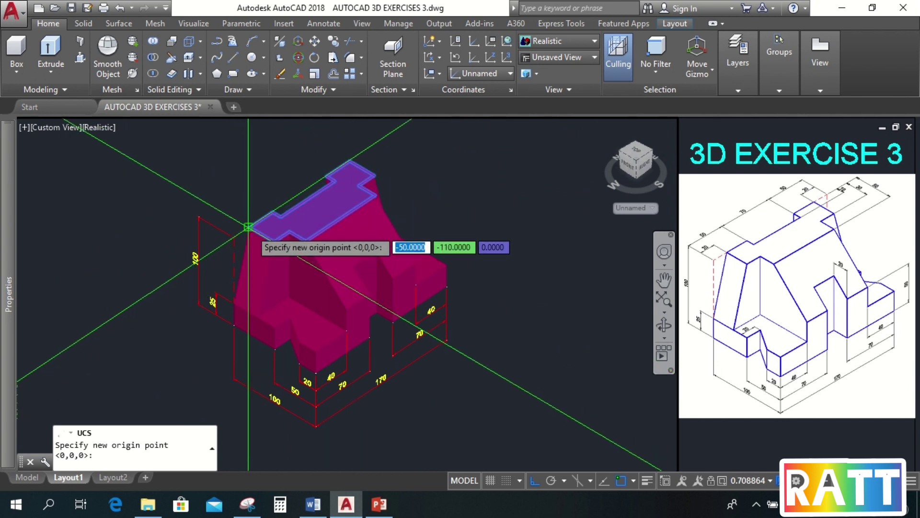
left_click(250, 226)
left_click(262, 178)
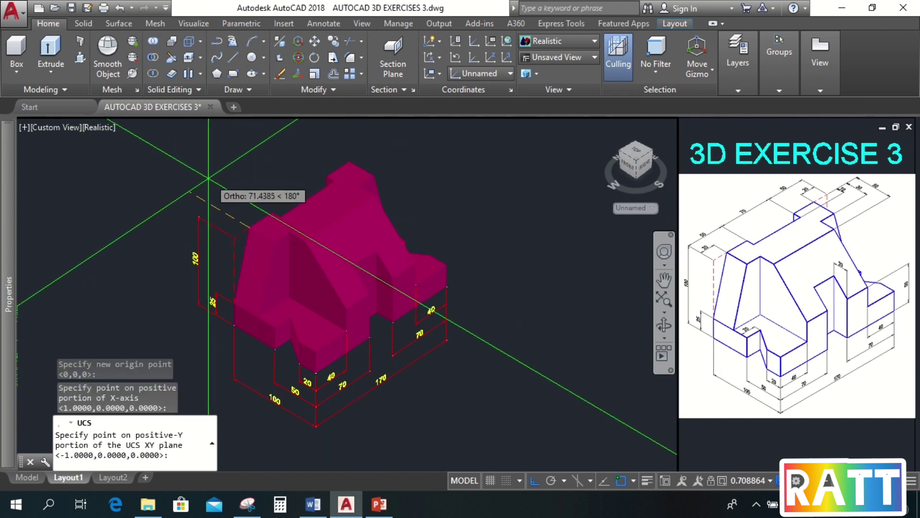
left_click(259, 154)
key("Escape")
Step: Place a linear dimension from the dashed lines' upper corner to the solid's left back top corner
left_click(324, 23)
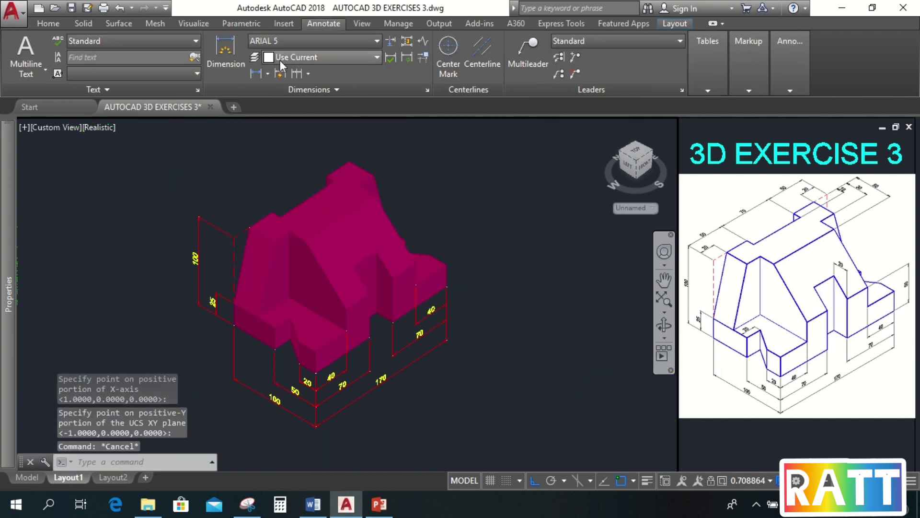
left_click(257, 76)
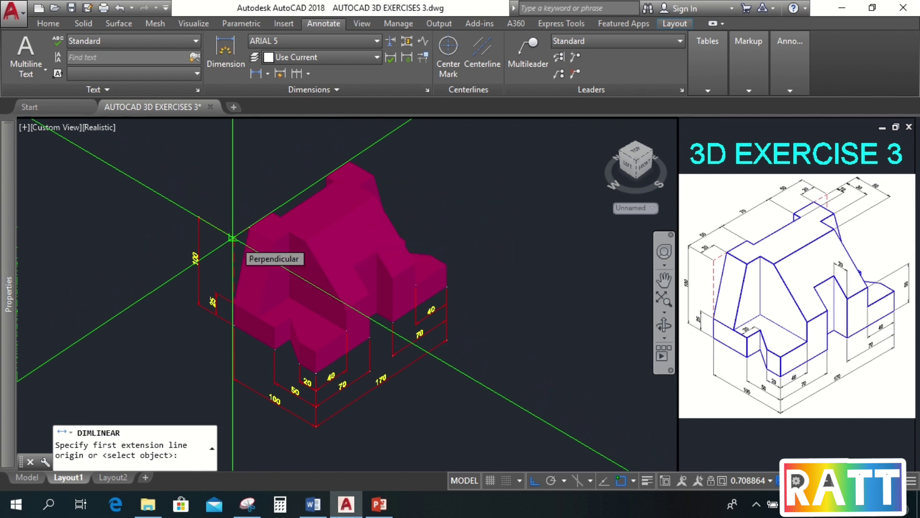
left_click(232, 238)
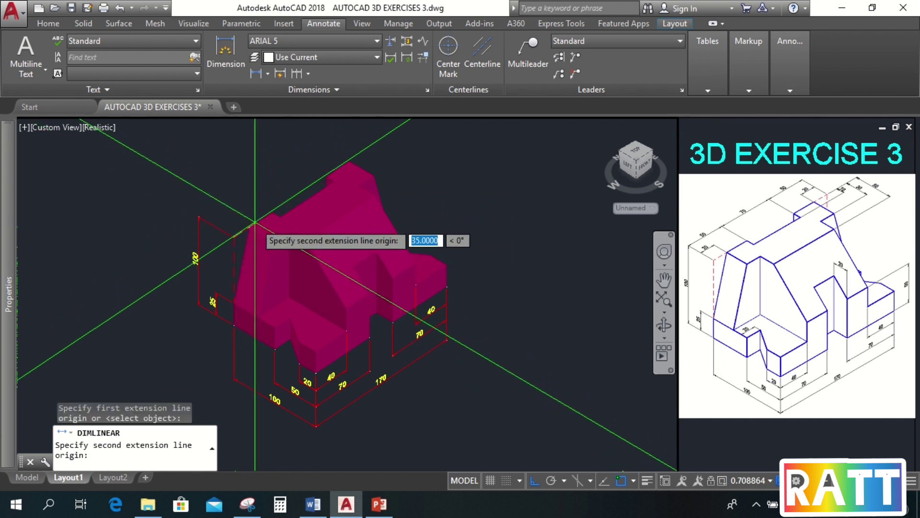
left_click(247, 226)
left_click(231, 220)
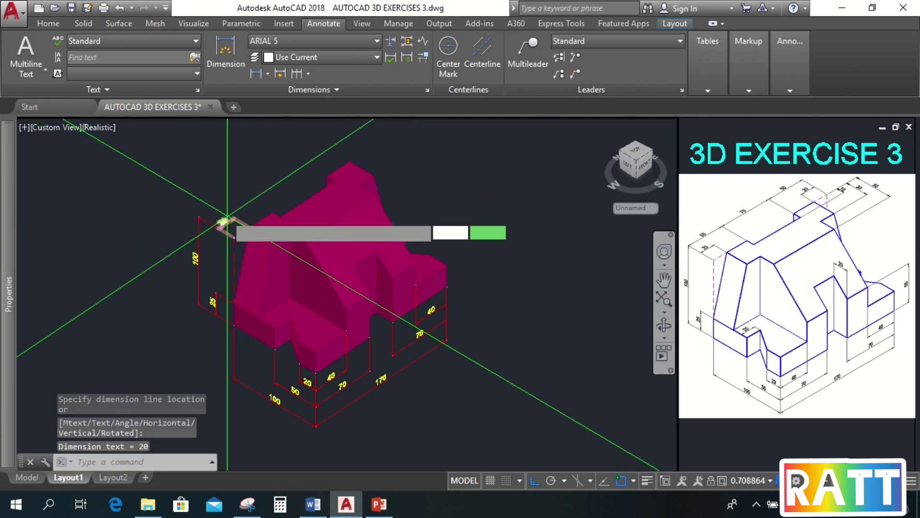
Step: Place a linear dimension from the dashed lines' upper corner to the back recess's near top corner, outside the shorter top dimension
key("Return")
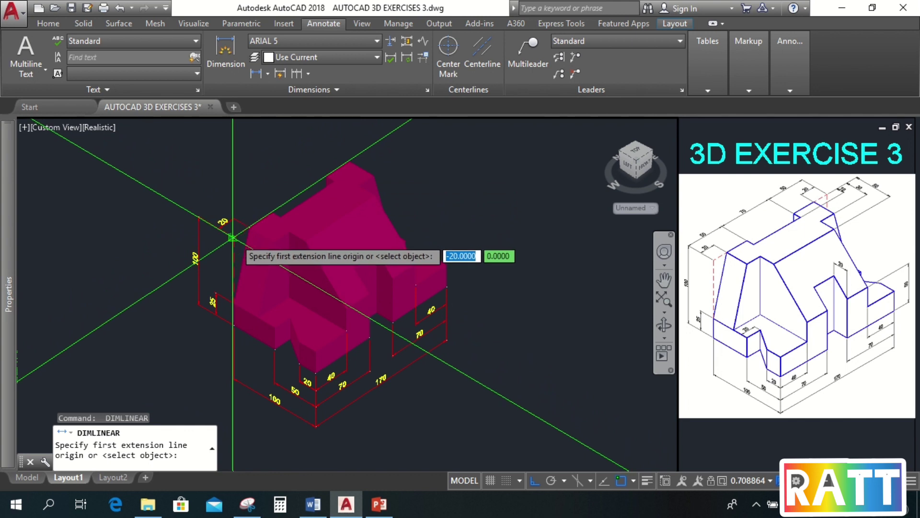
left_click(235, 237)
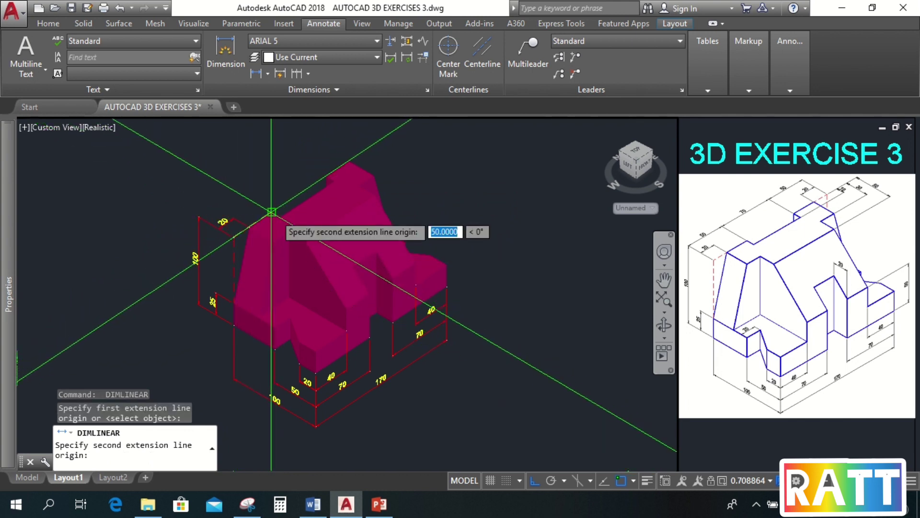
left_click(271, 212)
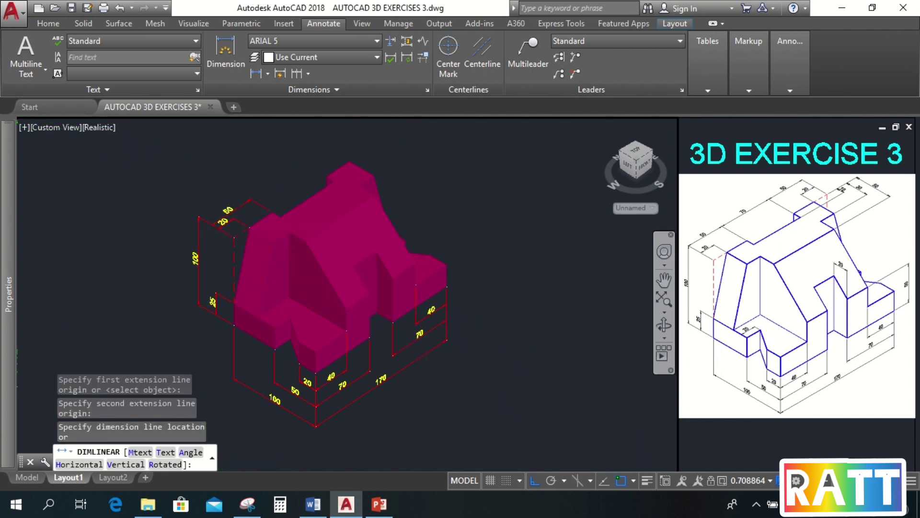
left_click(226, 196)
Step: Place a linear dimension across the top face's back recess, between its near and far outer corners
key("space")
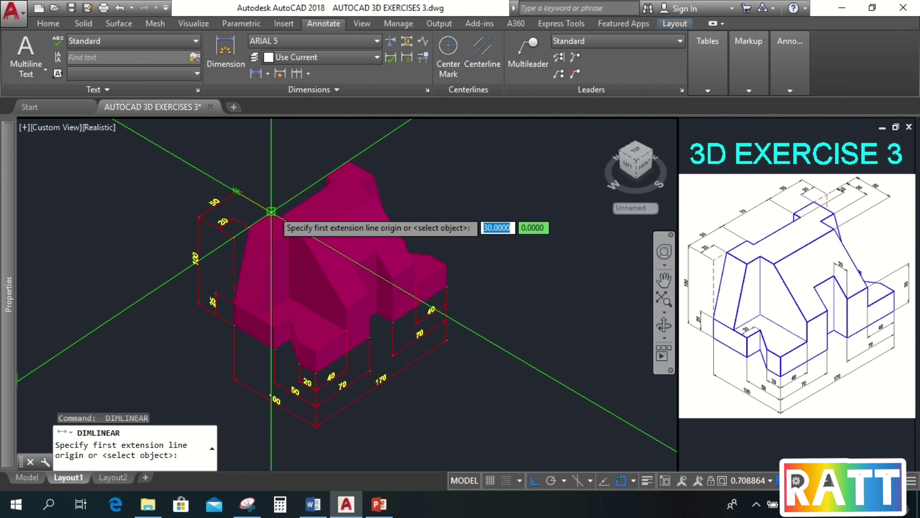
left_click(272, 212)
left_click(325, 177)
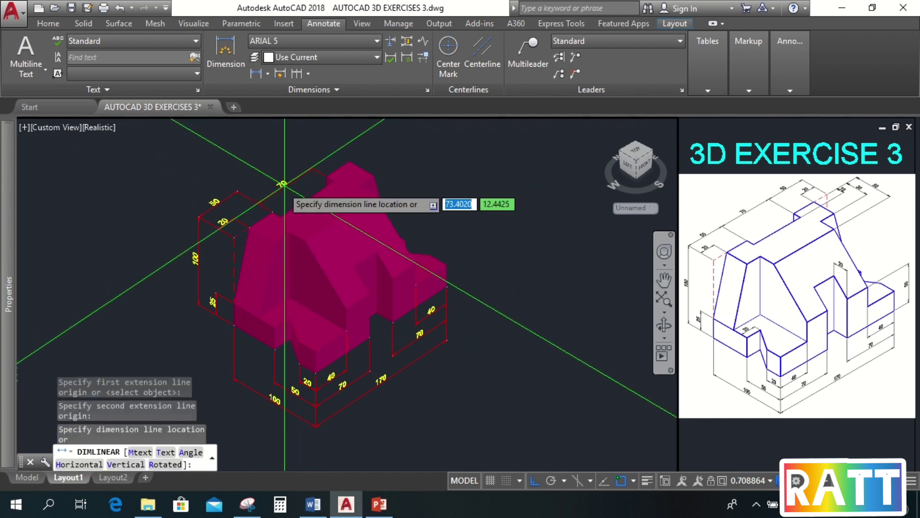
left_click(250, 187)
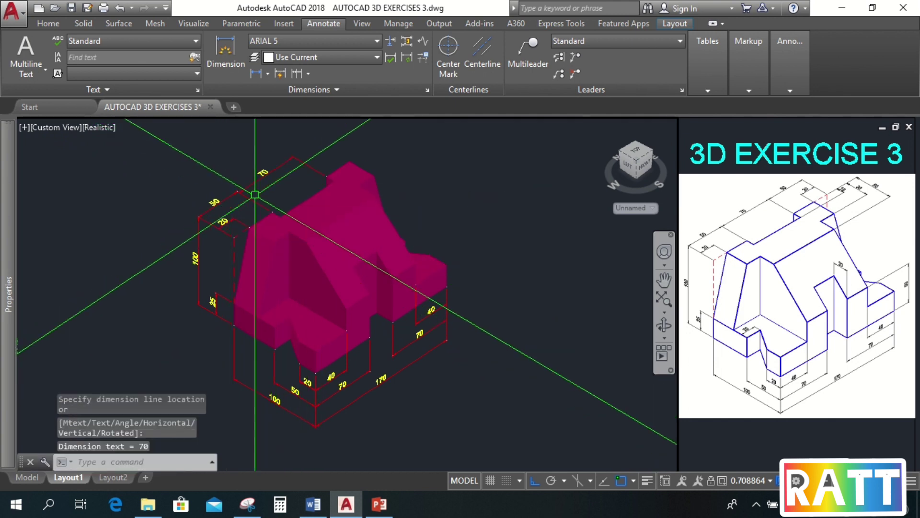
Step: Stretch the back recess dimension's line to line up with the end of the adjoining 50 dimension
scroll(257, 180, "up", 3)
scroll(226, 195, "up", 1)
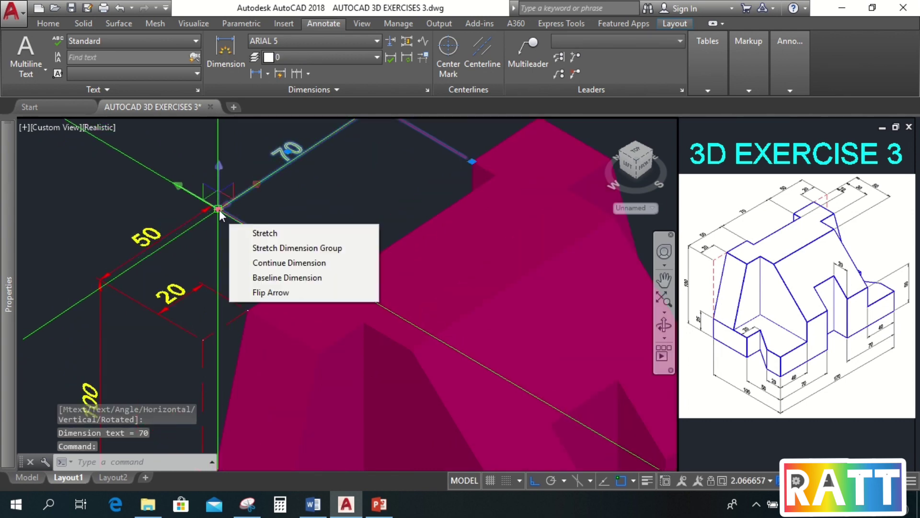
left_click(218, 210)
scroll(186, 217, "down", 1)
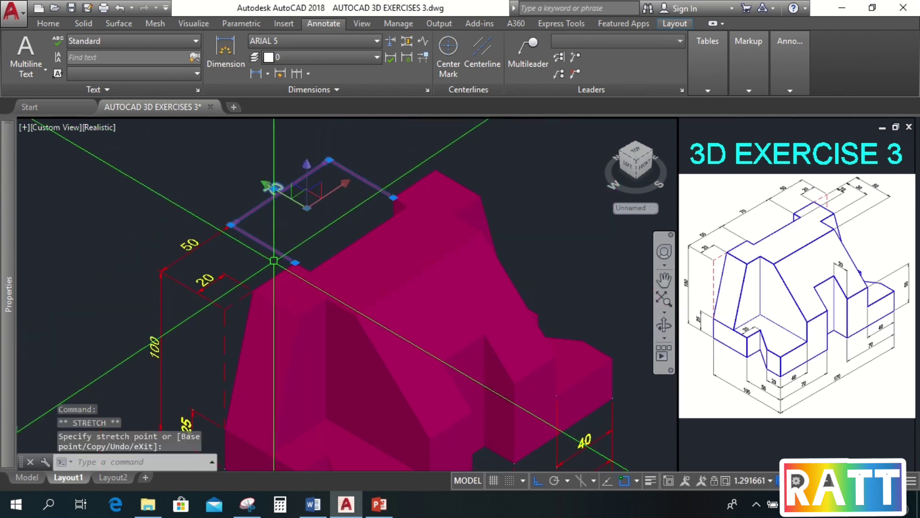
key("Escape")
Step: Place a linear dimension from the back recess's far outer corner to the solid's far right end, lined up with the adjoining 70 dimension
key("Return")
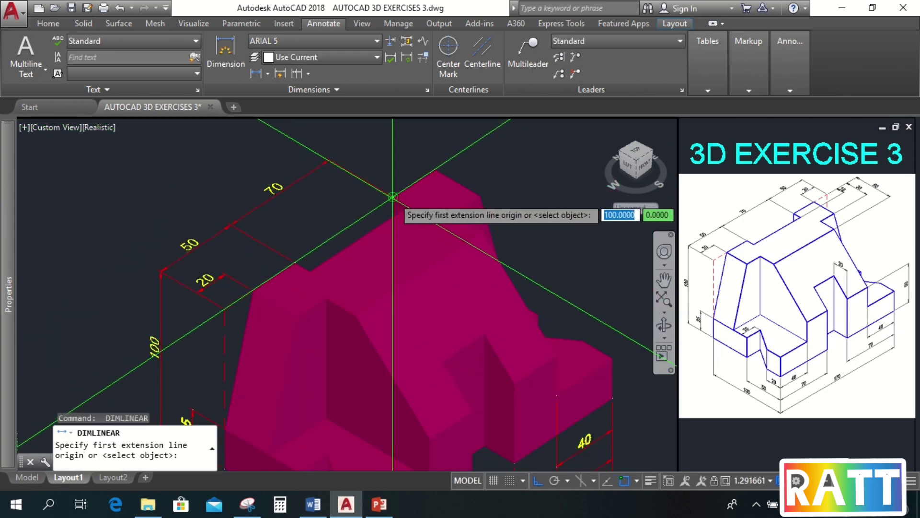
left_click(392, 197)
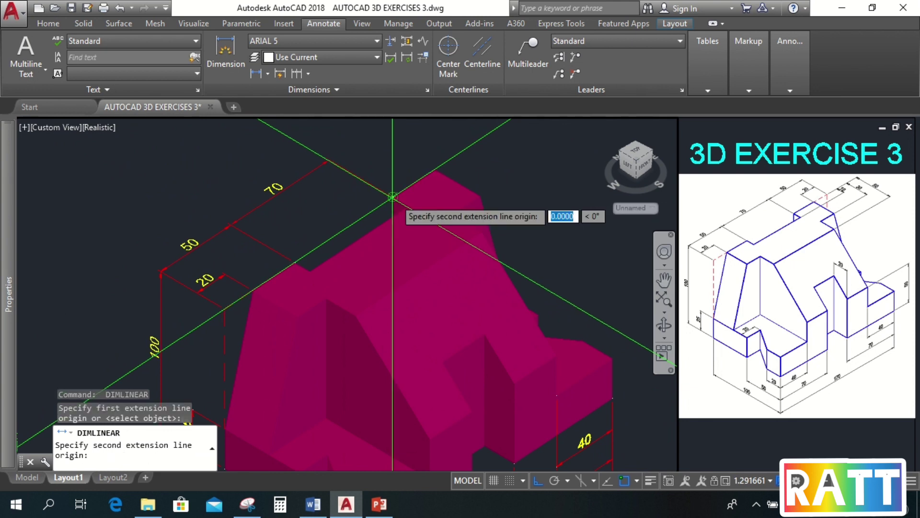
middle_click_drag(437, 165, 496, 222)
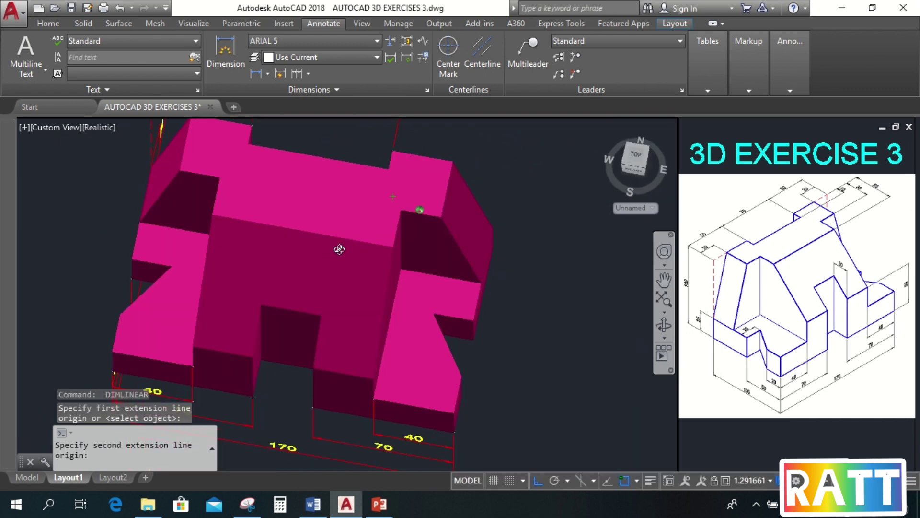
scroll(492, 227, "up", 6)
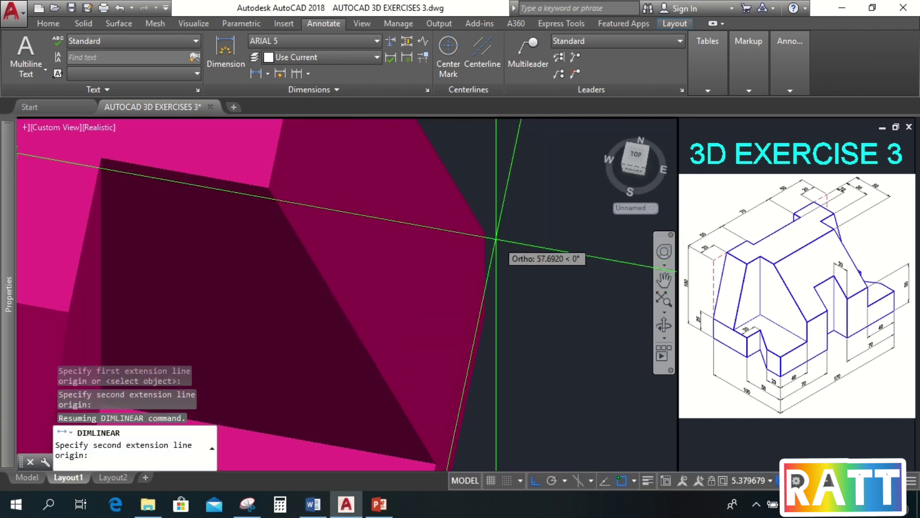
left_click(484, 231)
scroll(479, 216, "down", 8)
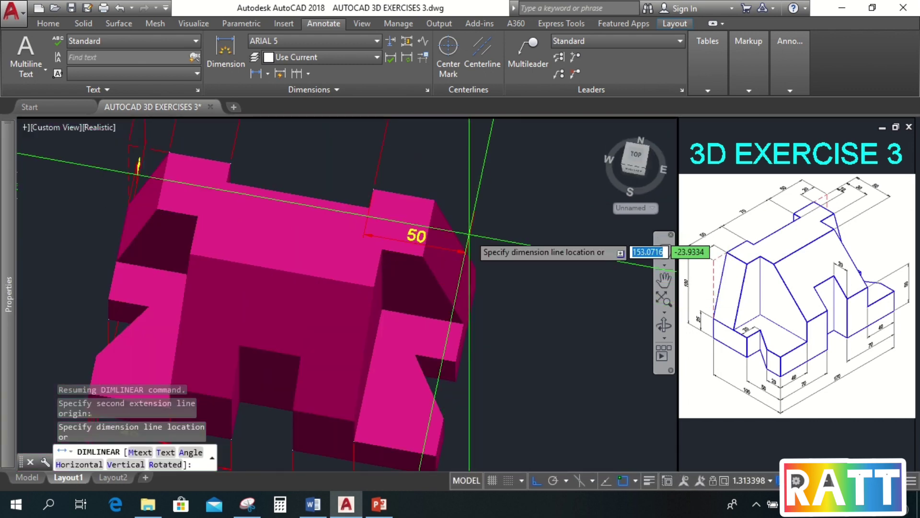
middle_click_drag(429, 177, 422, 224)
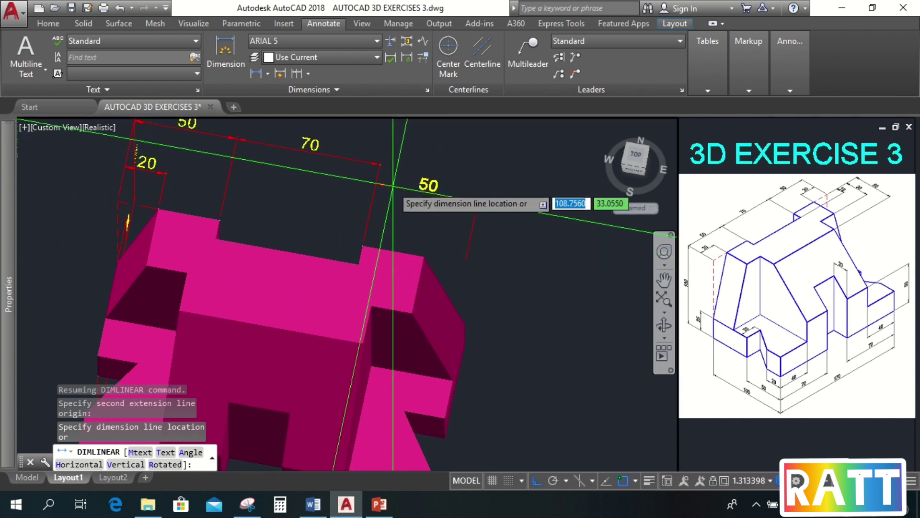
left_click(359, 170)
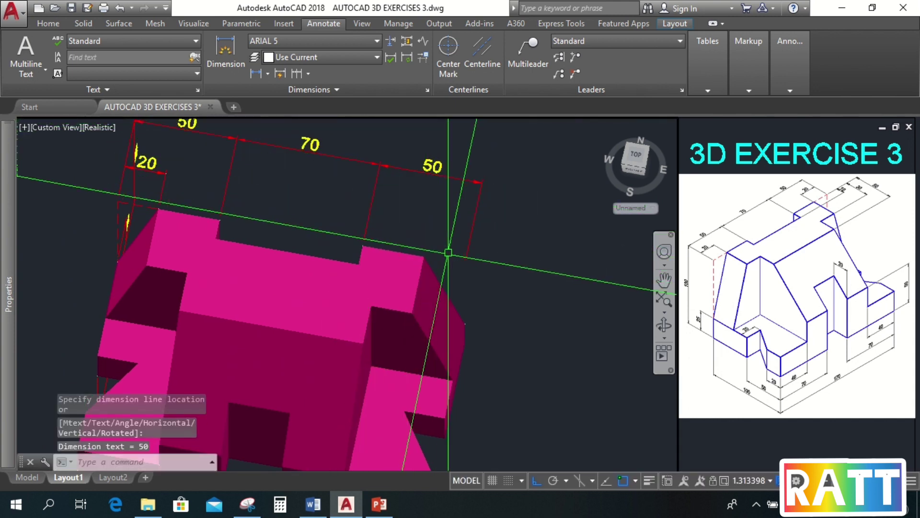
Step: Draw a line 75 up from the right end's upper back corner, continued across to the top face's nearest back corner
key("Return")
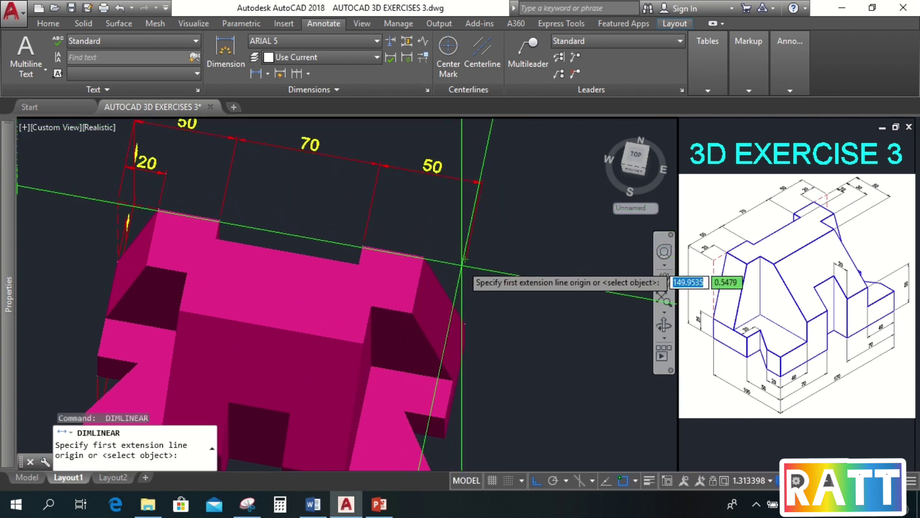
key("Escape")
type("l")
key("Return")
middle_click_drag(492, 331, 465, 334, "shift")
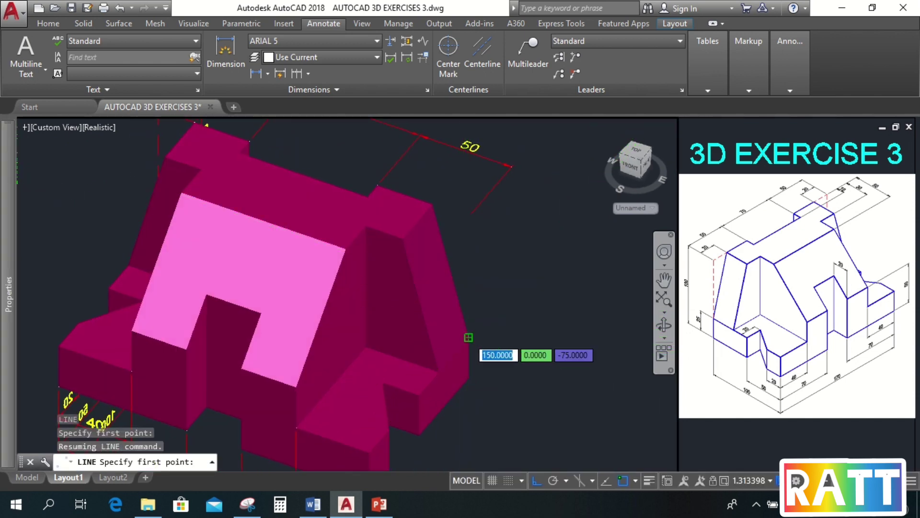
left_click(468, 335)
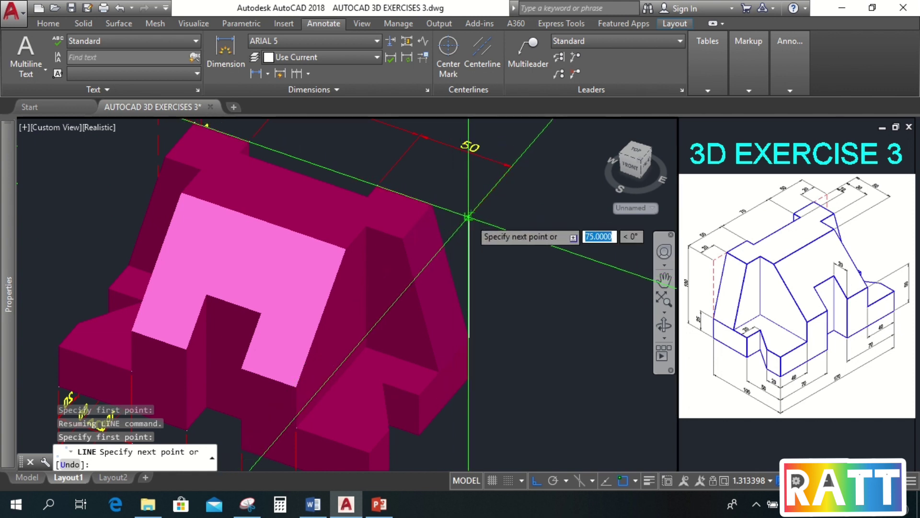
left_click(472, 212)
left_click(432, 205)
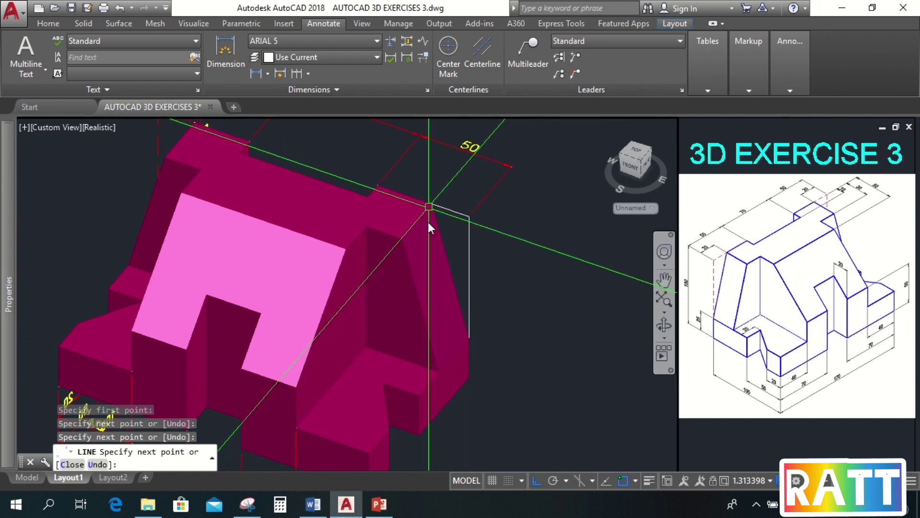
Step: Match the properties of the existing dashed line onto the two new construction lines at the solid's right end
key("Escape")
type("MA")
key("Return")
left_click(174, 153)
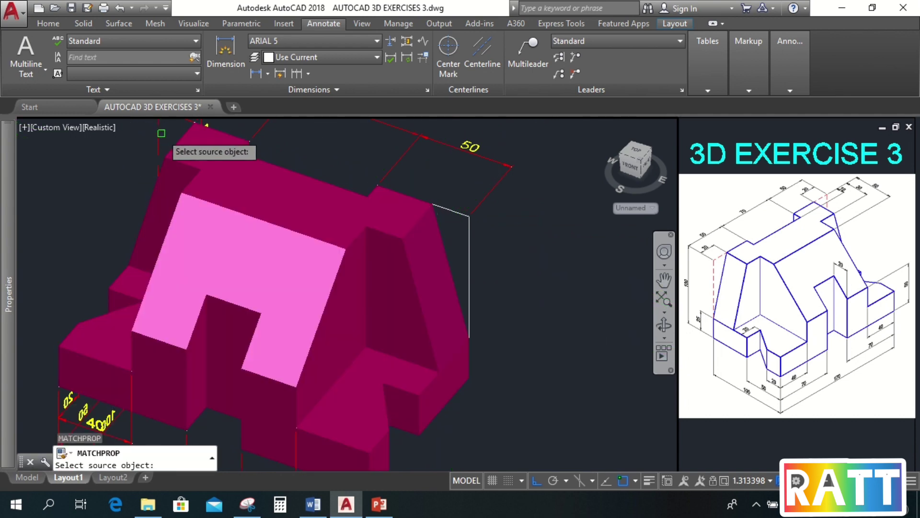
left_click(456, 211)
left_click(469, 229)
key("Escape")
Step: Place a linear dimension from the new dashed lines' upper corner to the top face's far back corner, lined up with the opposite 20 dimension
middle_click_drag(468, 229, 527, 287, "shift")
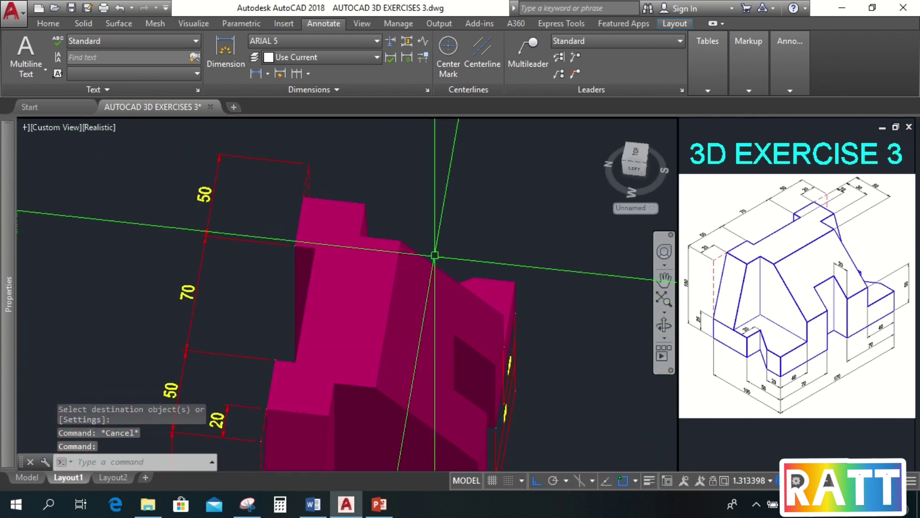
middle_click_drag(353, 323, 326, 304, "shift")
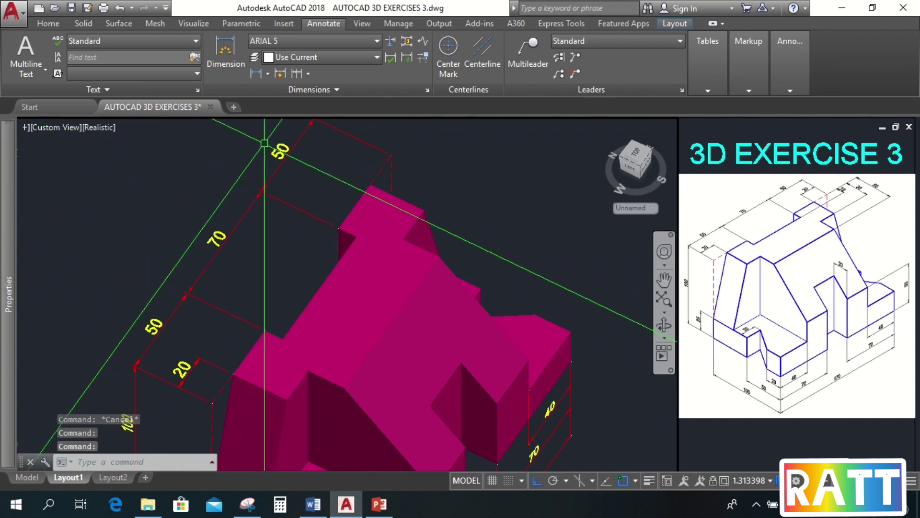
left_click(254, 74)
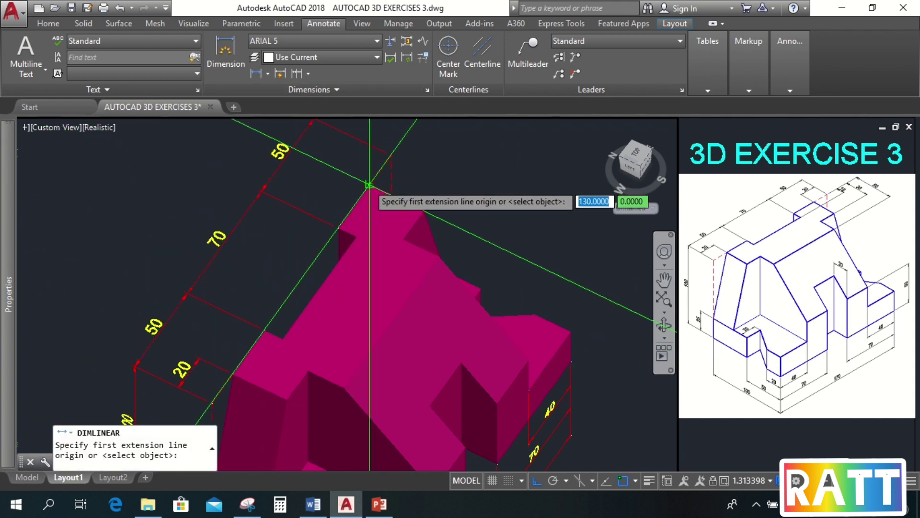
left_click(392, 155)
left_click(372, 185)
scroll(187, 363, "up", 3)
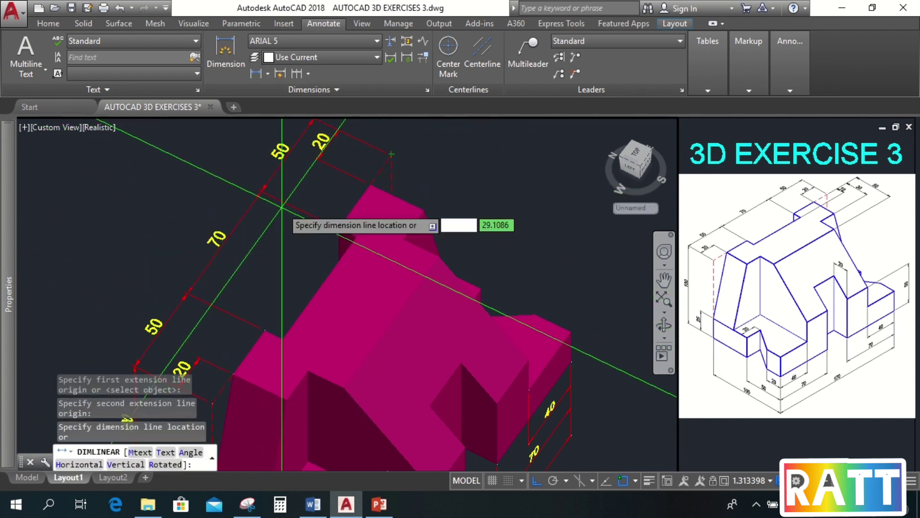
scroll(203, 343, "up", 2)
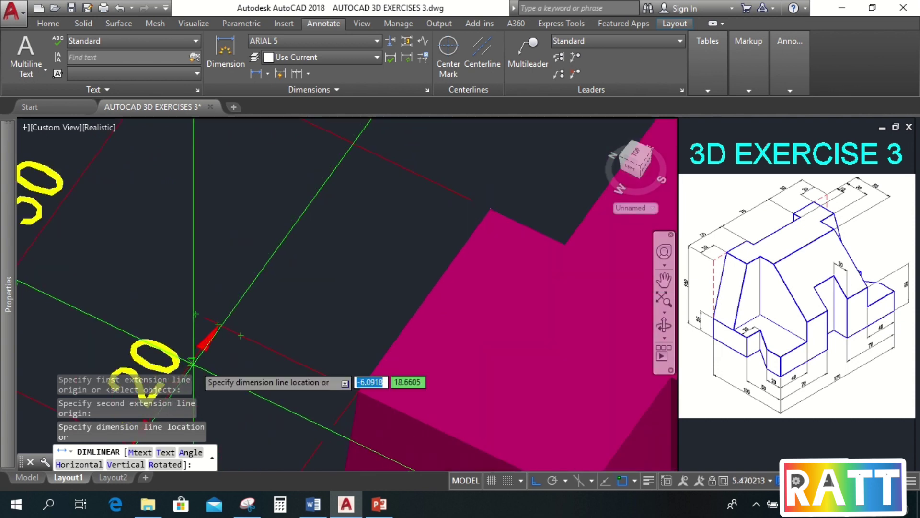
left_click(206, 339)
scroll(273, 336, "down", 4)
scroll(274, 336, "down", 4)
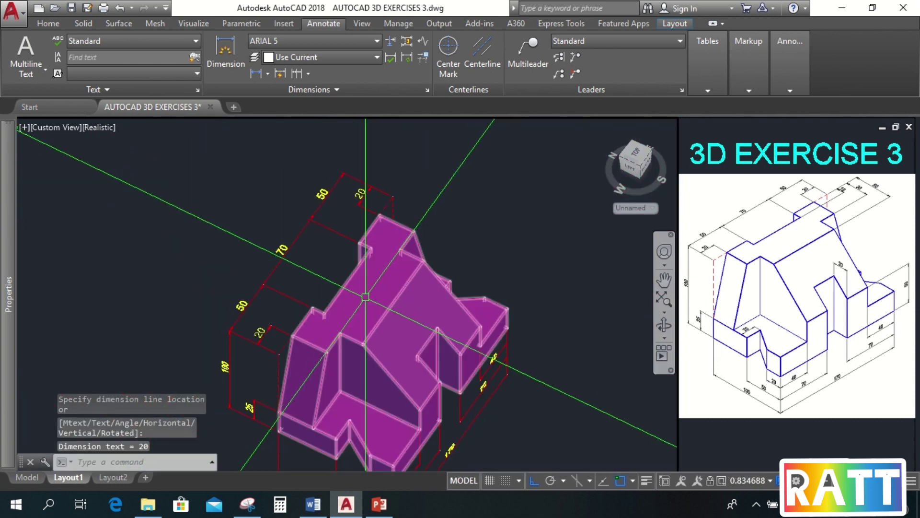
Step: Set a three-point UCS at the top face's far back corner, with X across the top face and Y along the solid's length
scroll(365, 297, "up", 2)
middle_click_drag(521, 359, 494, 330)
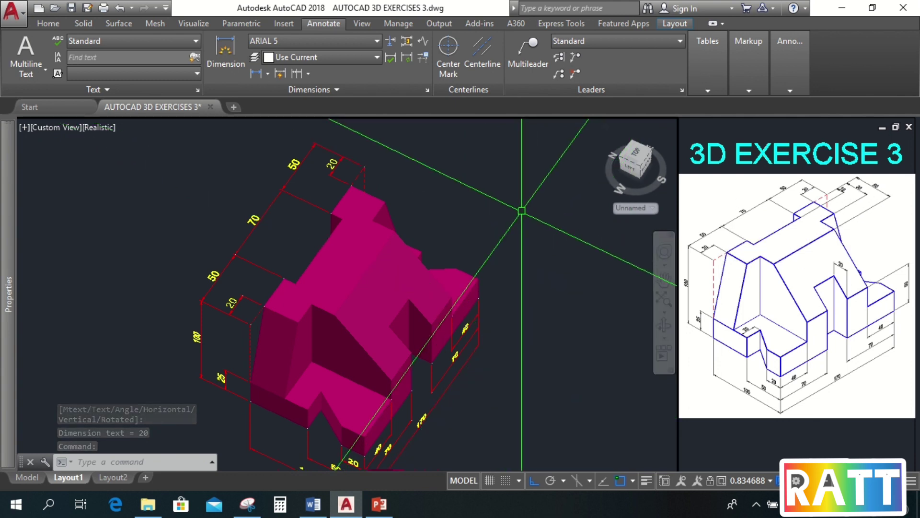
middle_click_drag(495, 230, 495, 263, "shift")
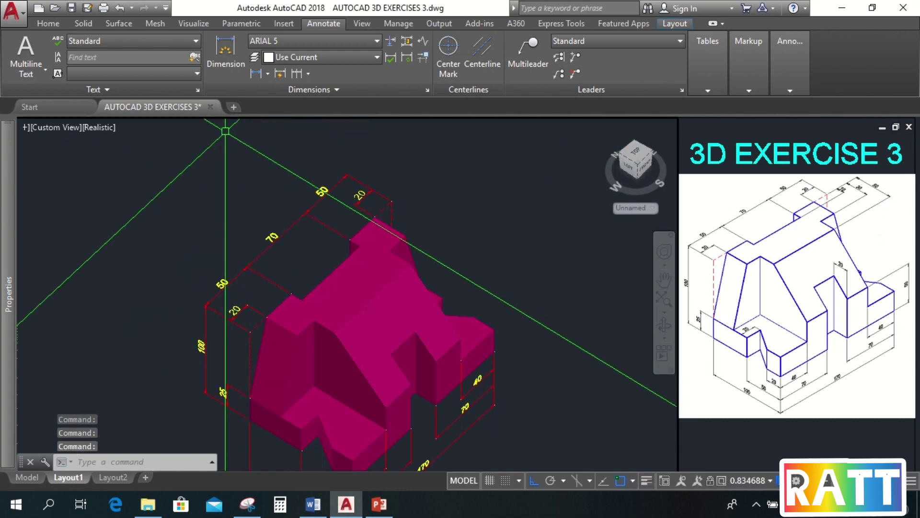
left_click(48, 23)
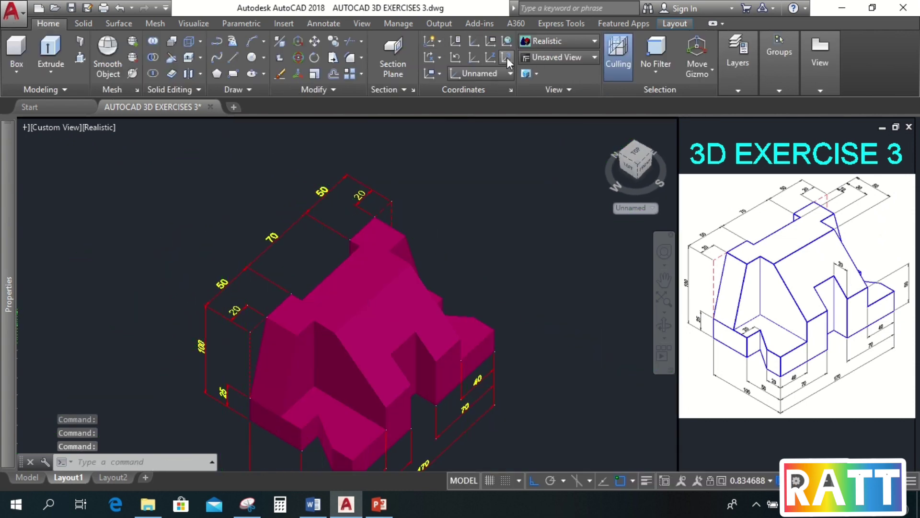
left_click(506, 57)
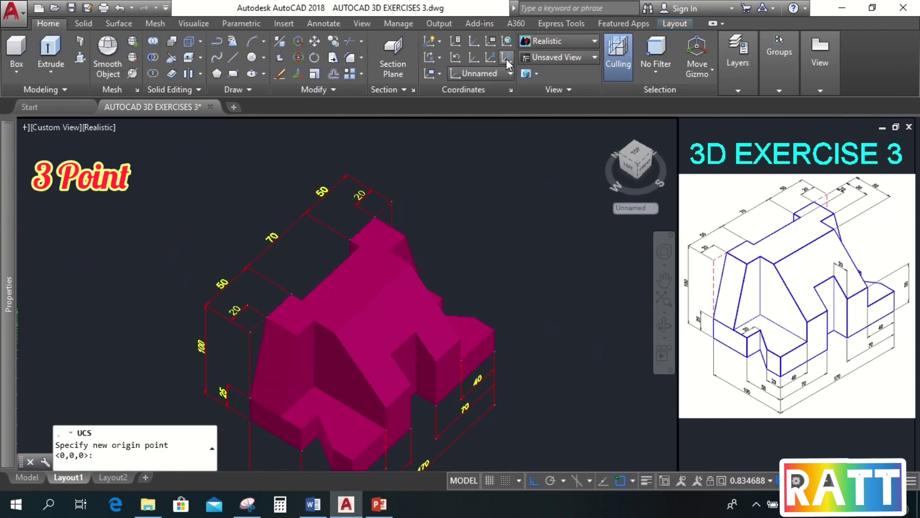
left_click(375, 216)
left_click(475, 160)
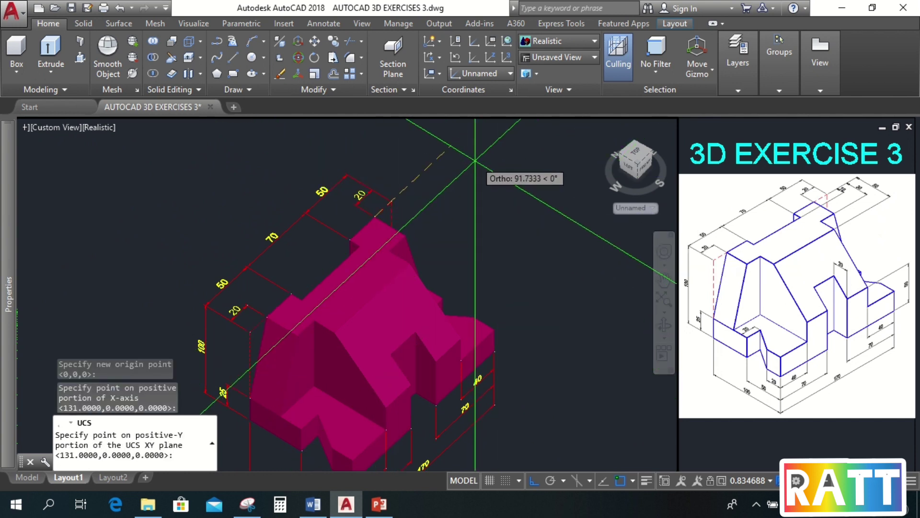
left_click(206, 121)
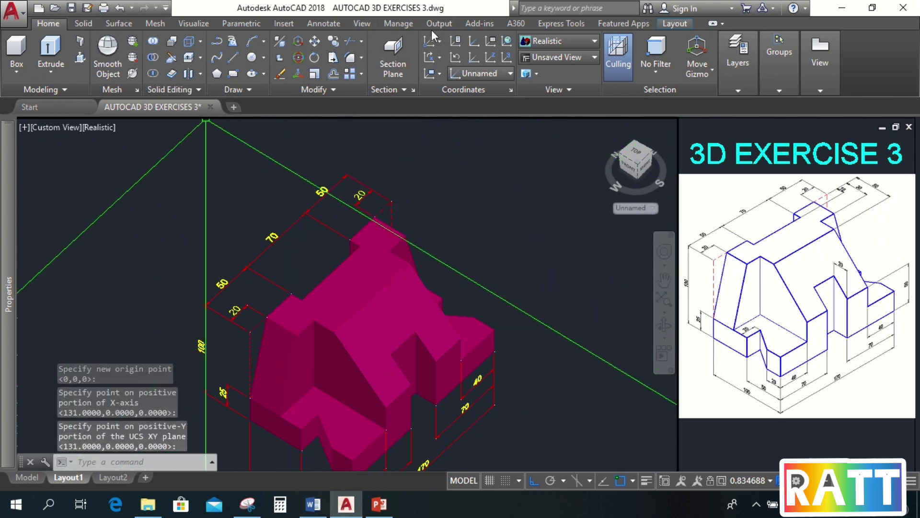
Step: Place a linear dimension for the back recess's depth, from the far dashed lines' corner to the recess's inner corner, beyond the solid's far end
left_click(325, 23)
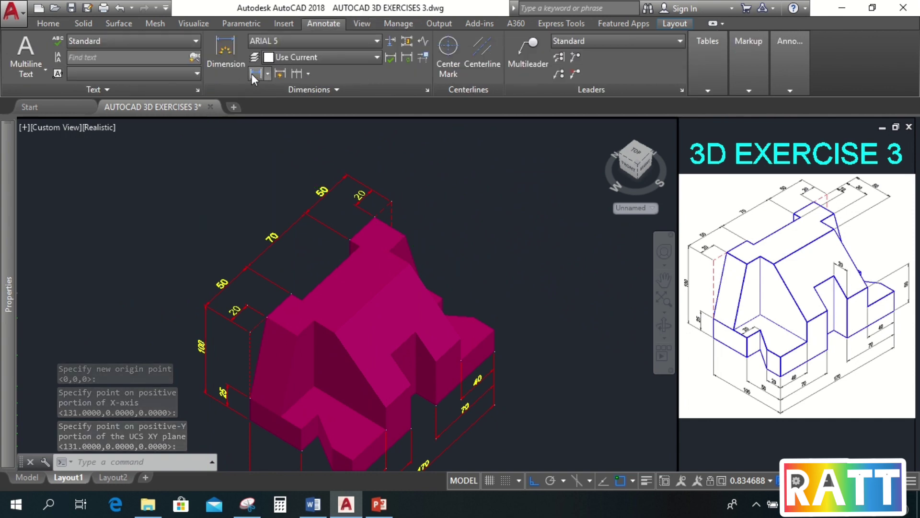
left_click(255, 73)
scroll(372, 222, "up", 4)
scroll(386, 183, "up", 2)
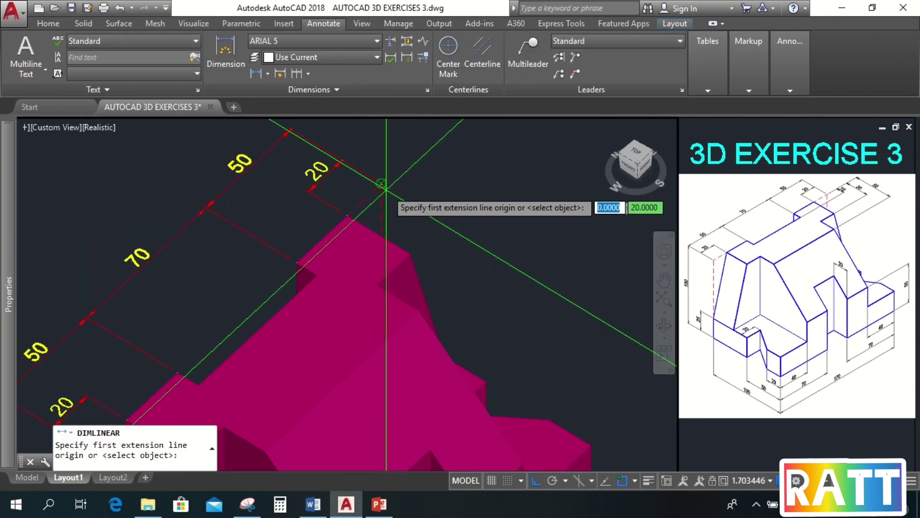
left_click(382, 183)
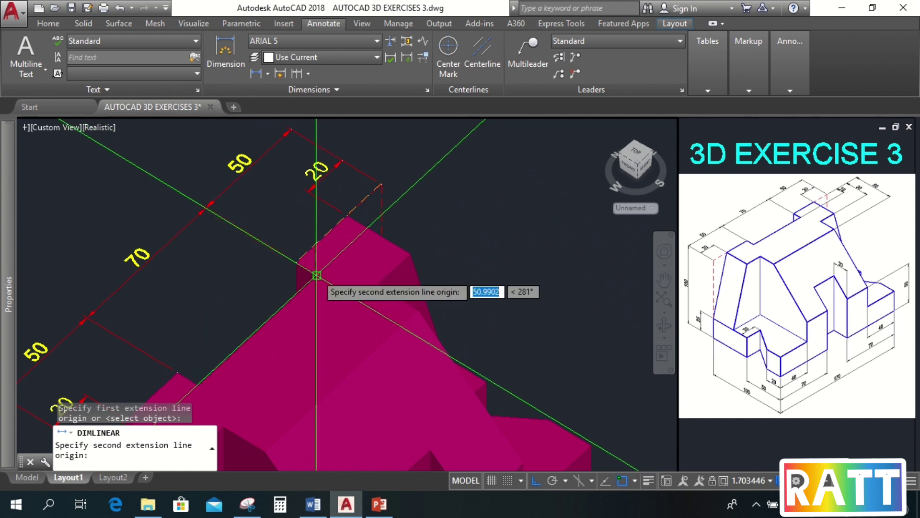
left_click(349, 217)
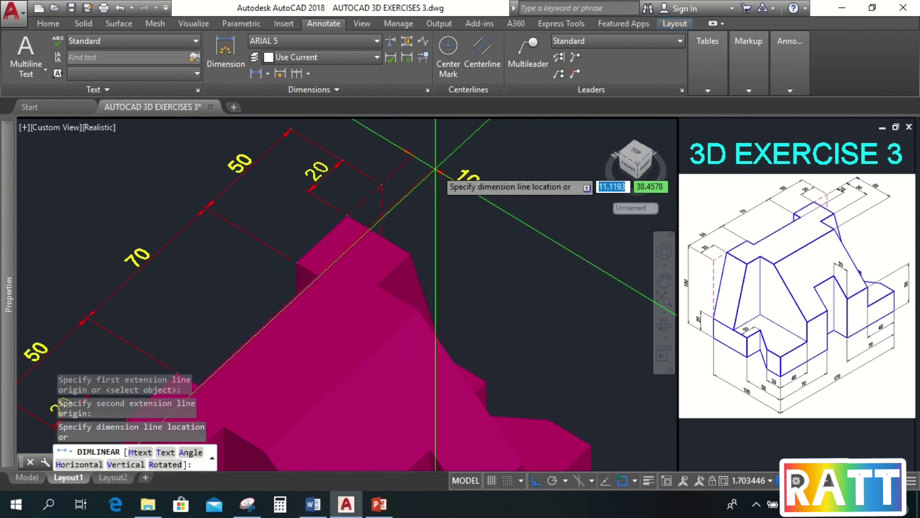
left_click(436, 188)
Step: Move only the text of the recess depth dimension so it sits between its extension lines
left_click(446, 189)
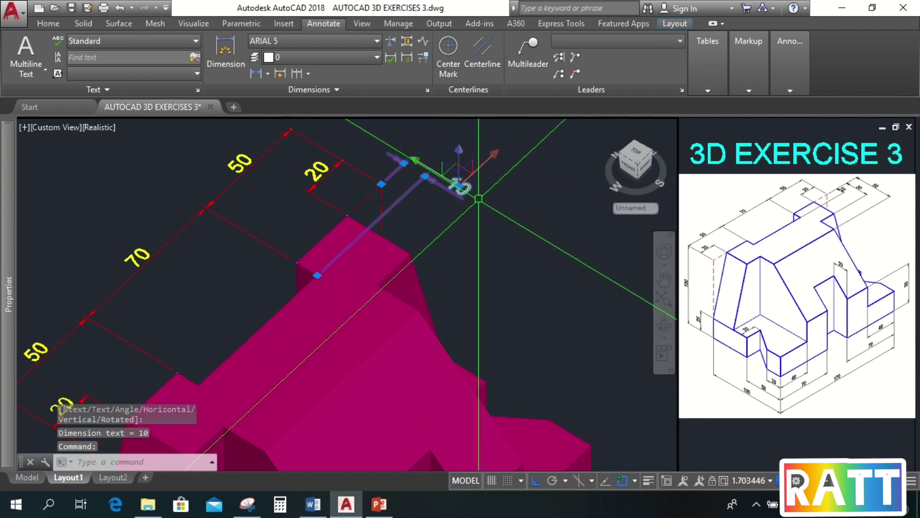
mouse_move(459, 187)
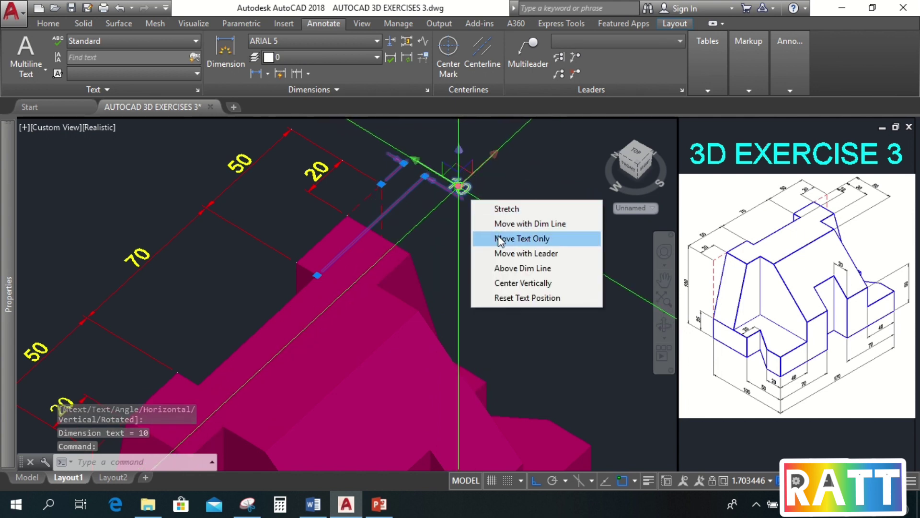
left_click(501, 239)
scroll(422, 173, "up", 3)
scroll(423, 154, "down", 3)
scroll(412, 163, "up", 3)
left_click(411, 164)
left_click(405, 167)
scroll(410, 159, "up", 2)
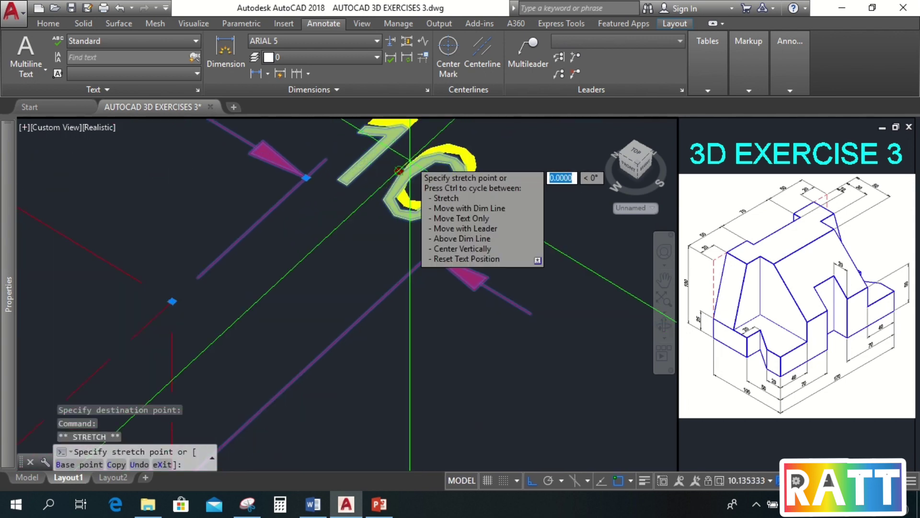
scroll(409, 160, "up", 2)
scroll(411, 159, "up", 2)
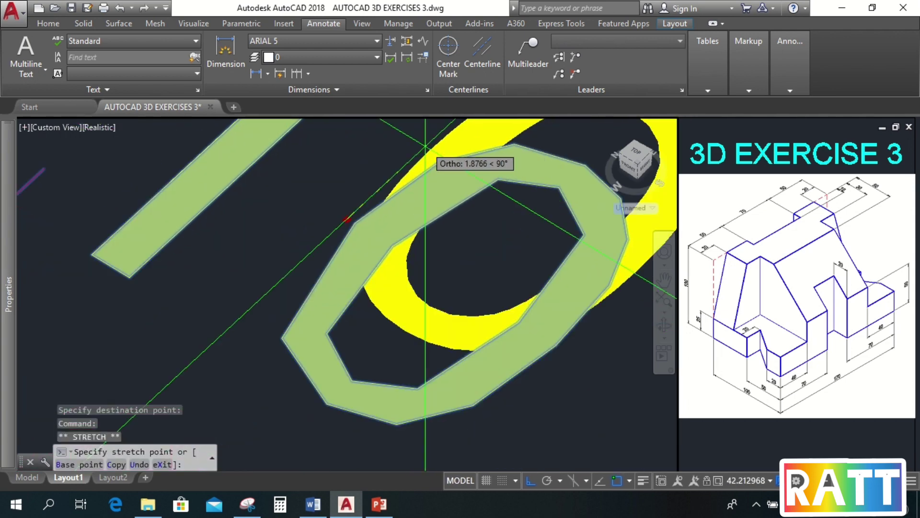
scroll(425, 145, "down", 6)
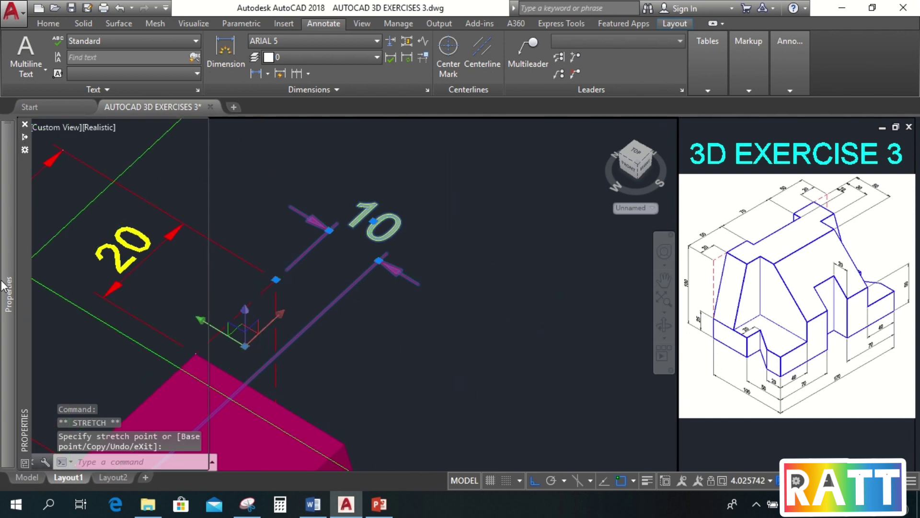
Step: Turn on the forced dimension line for the recess depth dimension
mouse_move(4, 287)
left_click_drag(38, 208, 50, 361)
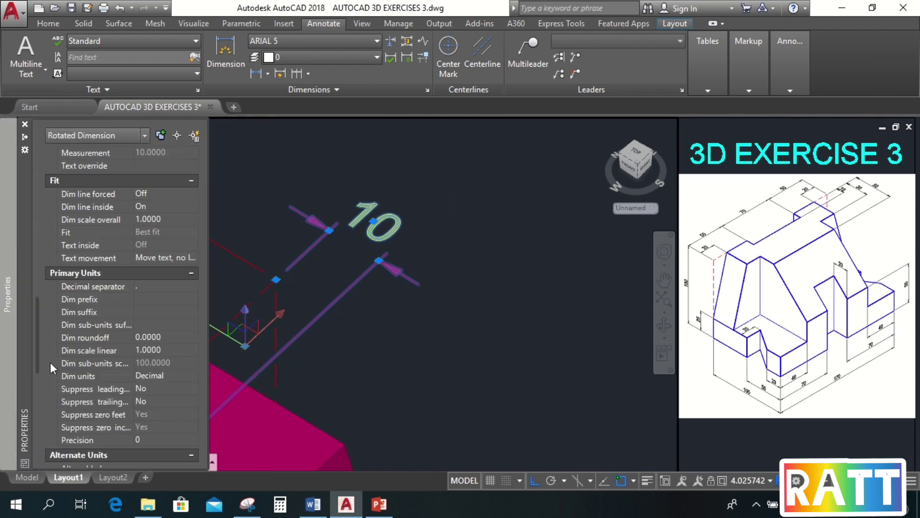
left_click(152, 195)
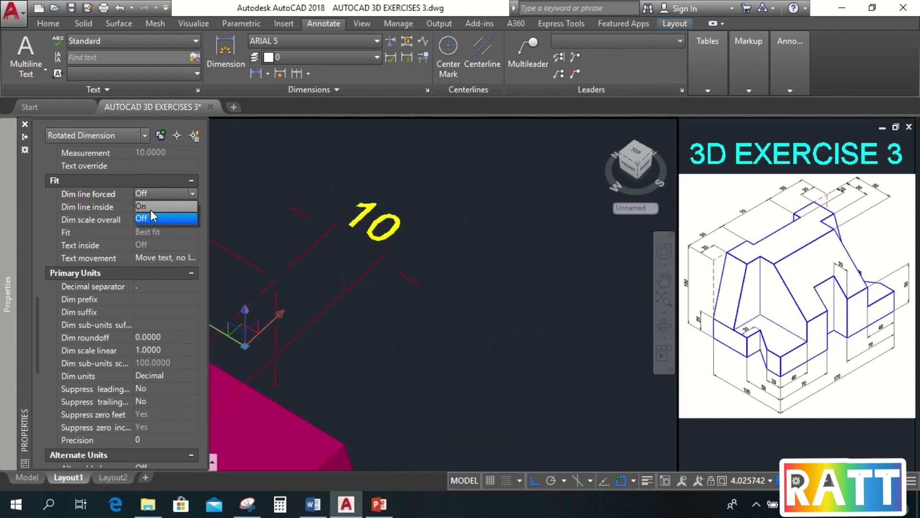
left_click(151, 210)
key("Escape")
key("ctrl+1")
scroll(493, 273, "down", 5)
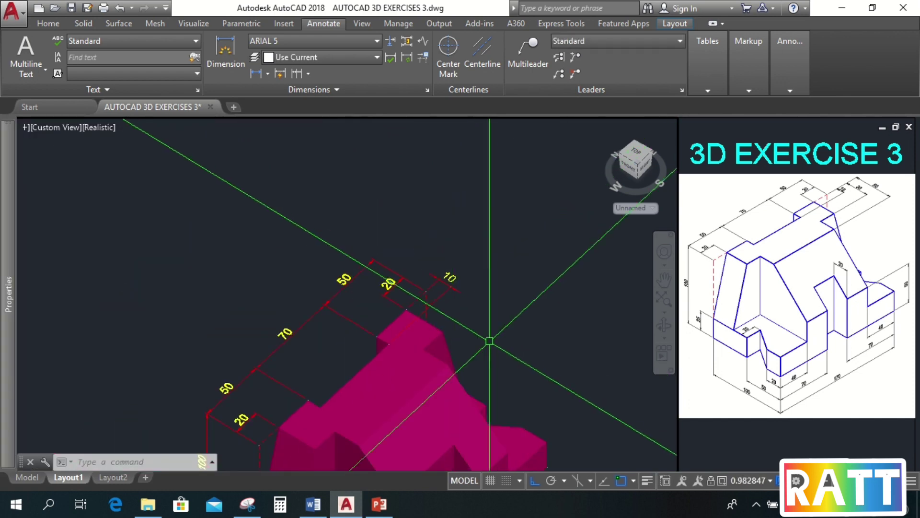
Step: Place a linear dimension from the far dashed lines' upper corner to the top face's outer end corner, beyond the recess depth dimension
left_click(254, 73)
scroll(316, 258, "up", 3)
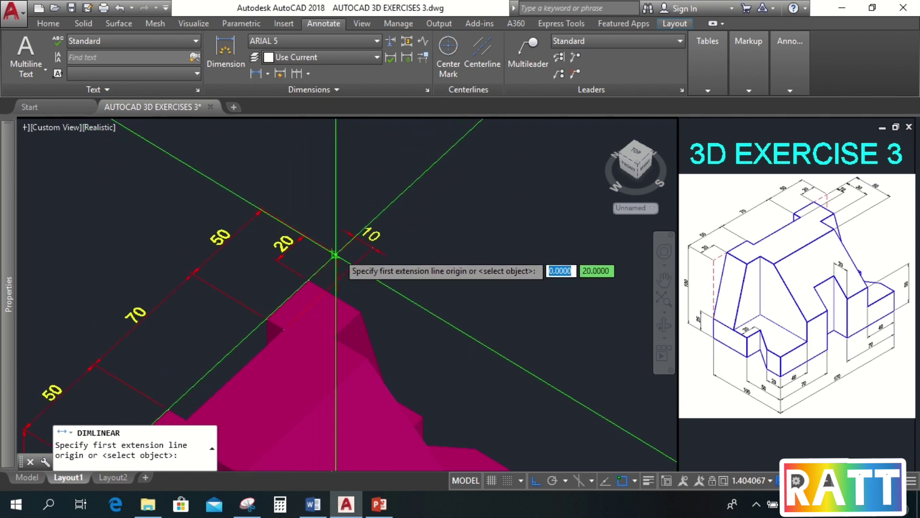
left_click(340, 257)
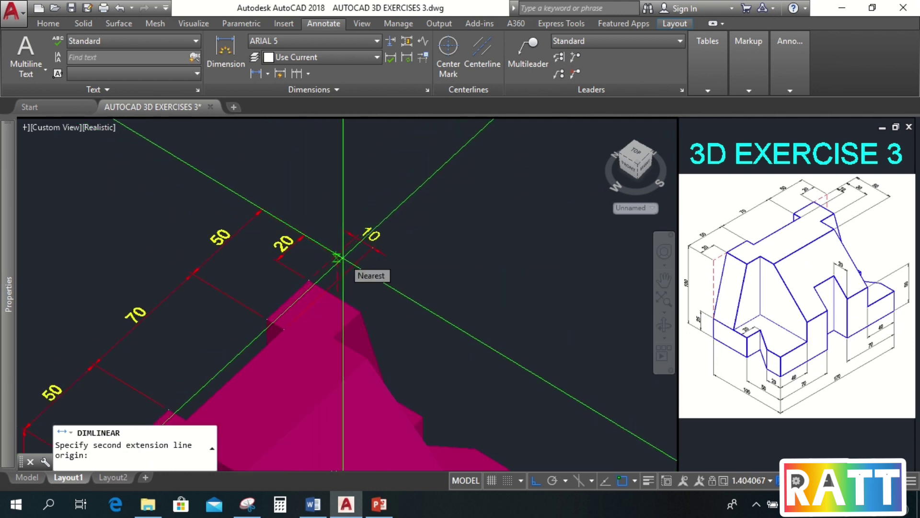
left_click(360, 312)
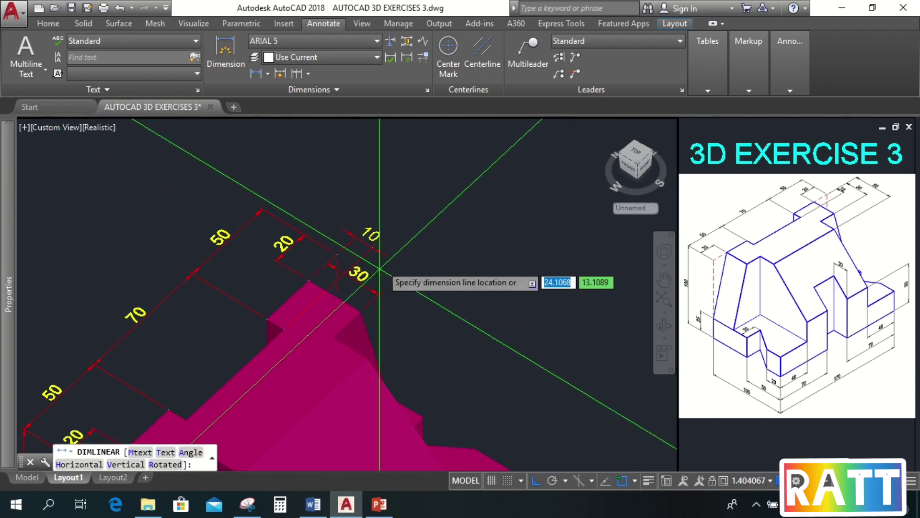
left_click(405, 227)
Step: Dimension from the same dashed corner to the top face's set-back corner above the slope, outside the previous dimension
key("Return")
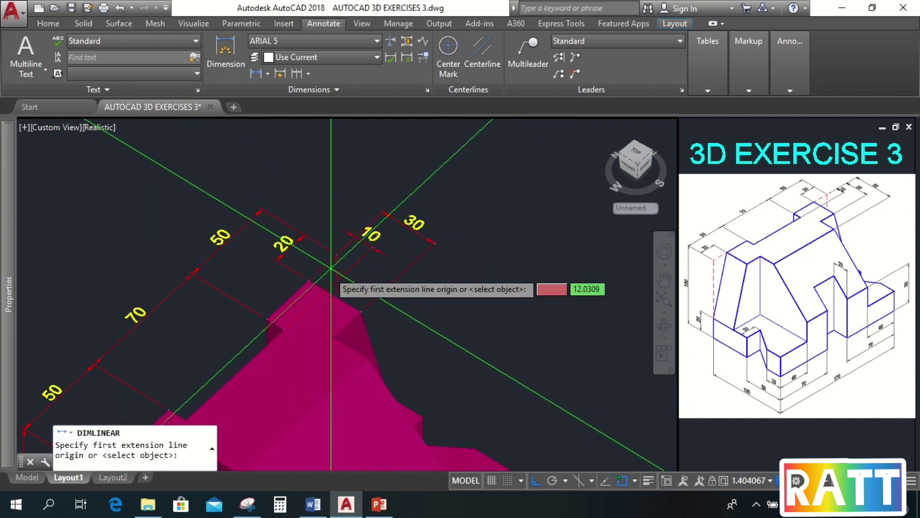
left_click(336, 255)
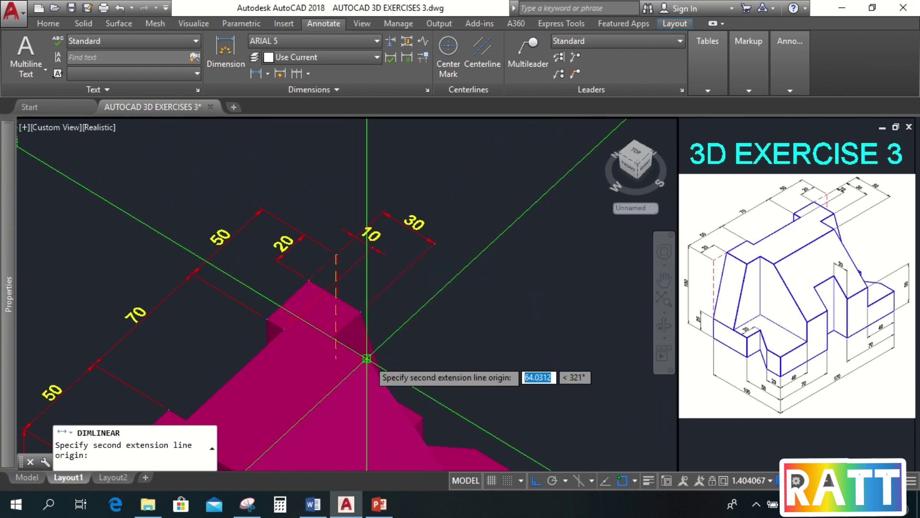
left_click(366, 358)
left_click(451, 207)
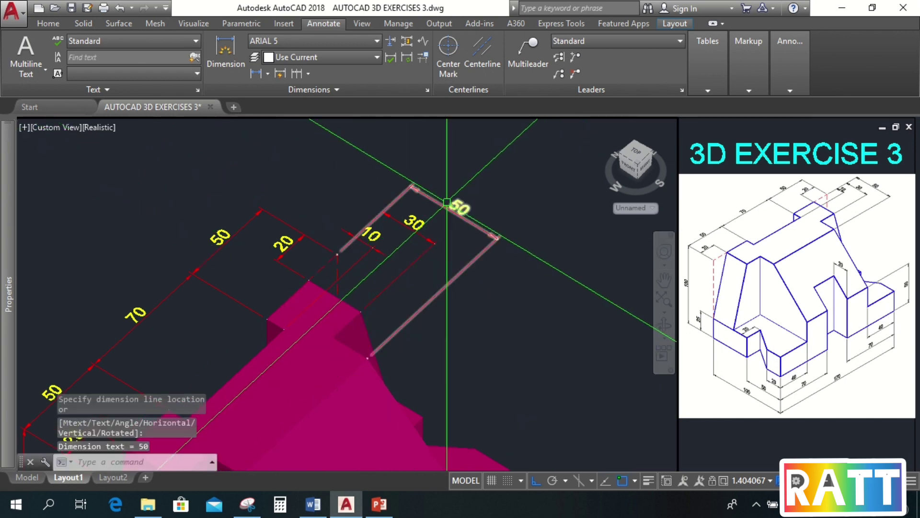
key("Escape")
Step: Set a three-point UCS at the front end notch's outer top corner, with X along the notch depth edge and Y along the base's top face
scroll(386, 361, "down", 6)
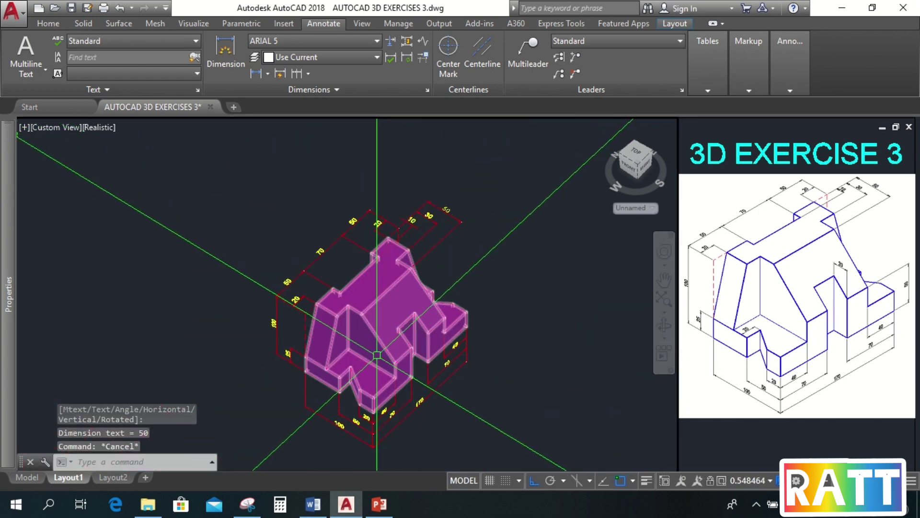
middle_click_drag(377, 357, 349, 365, "shift")
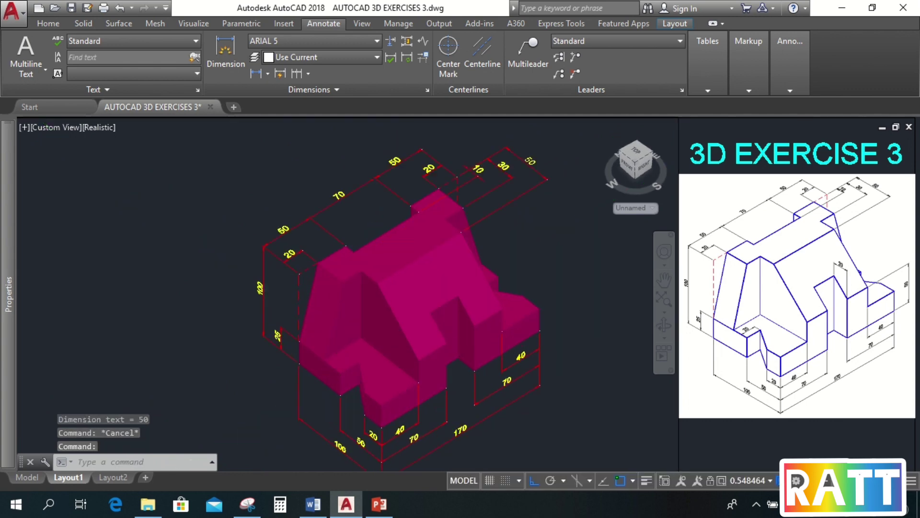
scroll(336, 378, "up", 5)
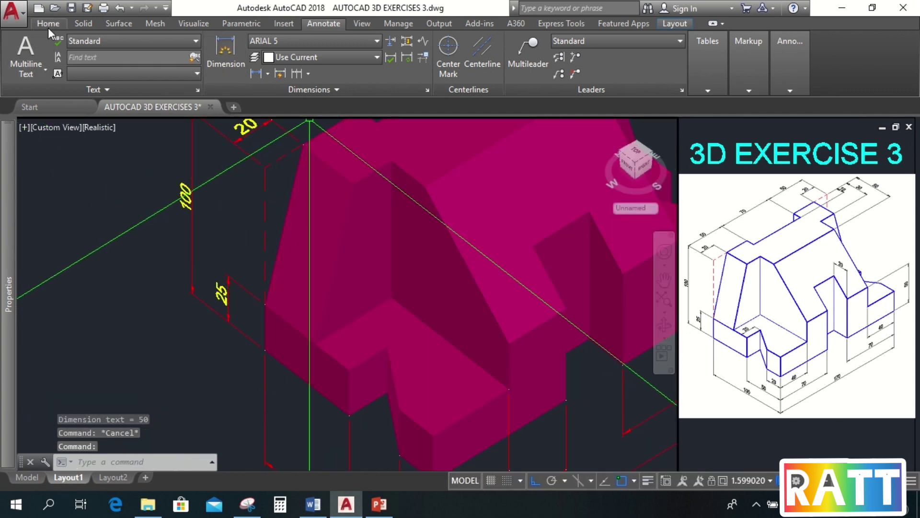
left_click(47, 26)
left_click(505, 60)
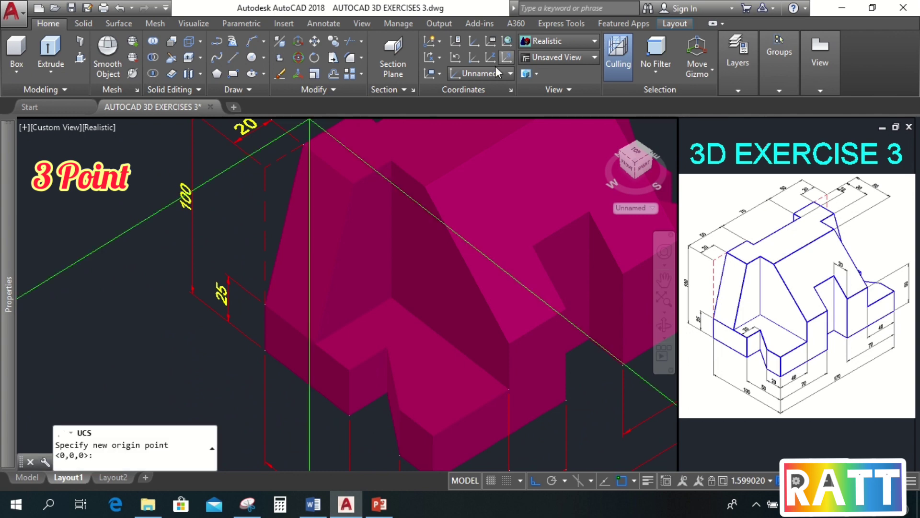
scroll(336, 371, "up", 3)
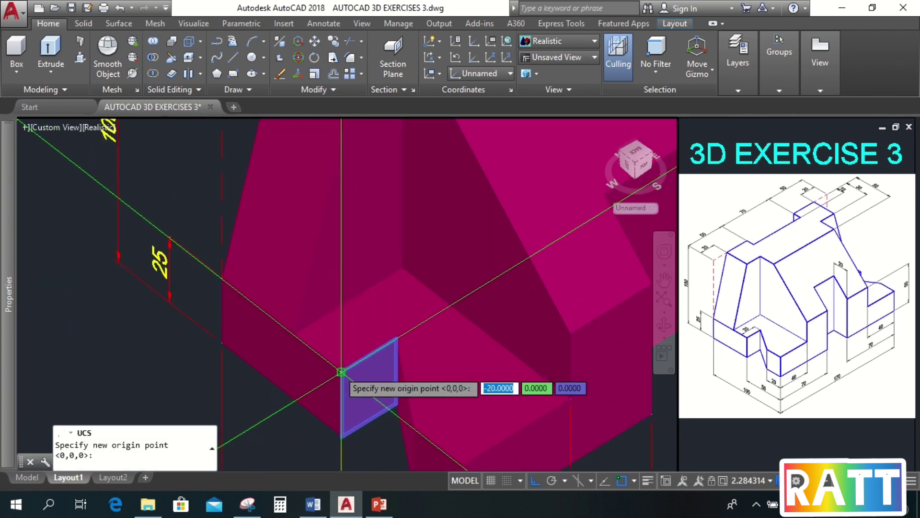
left_click(341, 372)
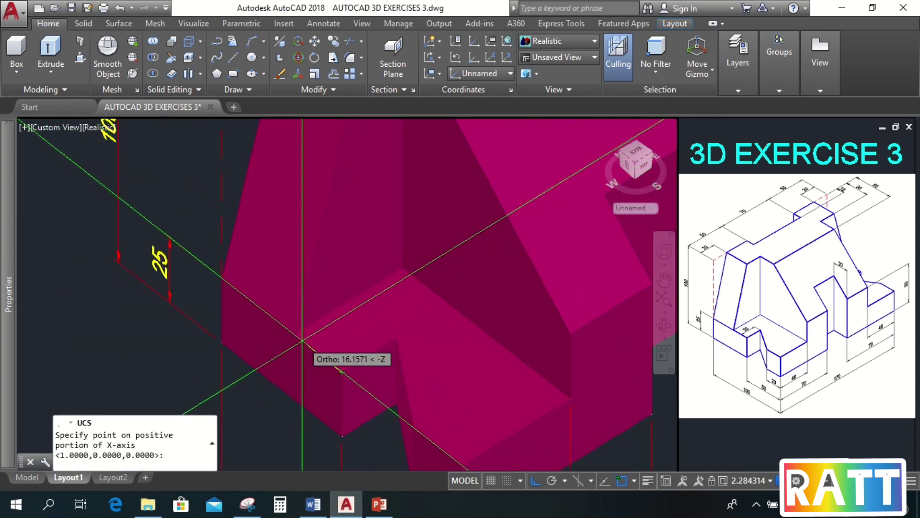
left_click(314, 343)
Step: Try a linear dimension of the front end notch's depth from its outer to its inner top corner, and undo it
left_click(322, 24)
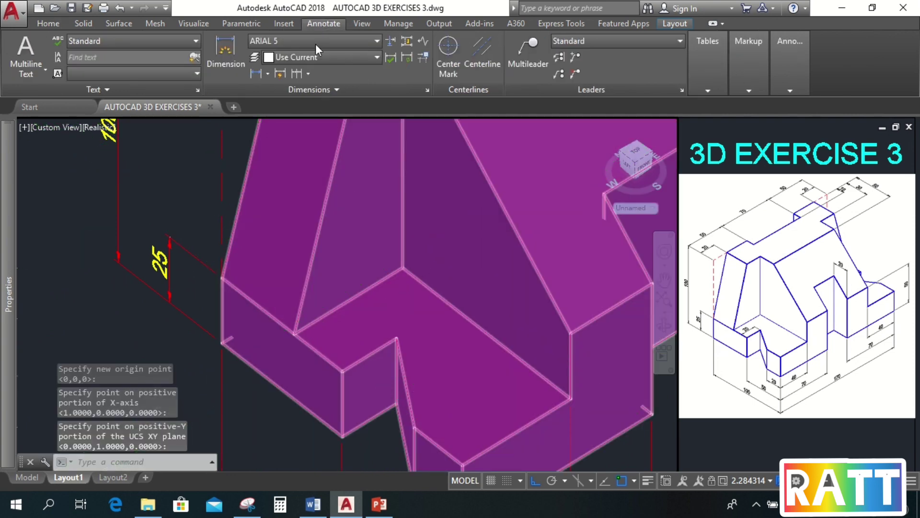
left_click(254, 73)
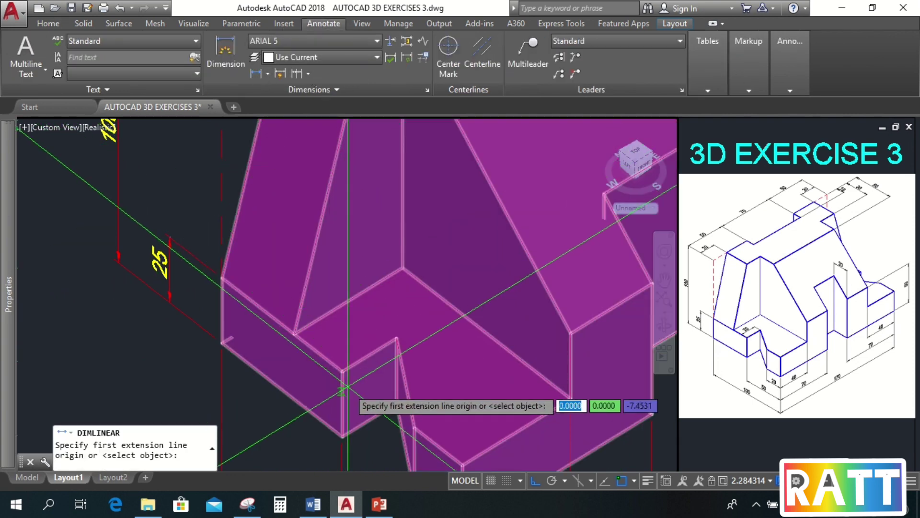
left_click(341, 372)
left_click(396, 338)
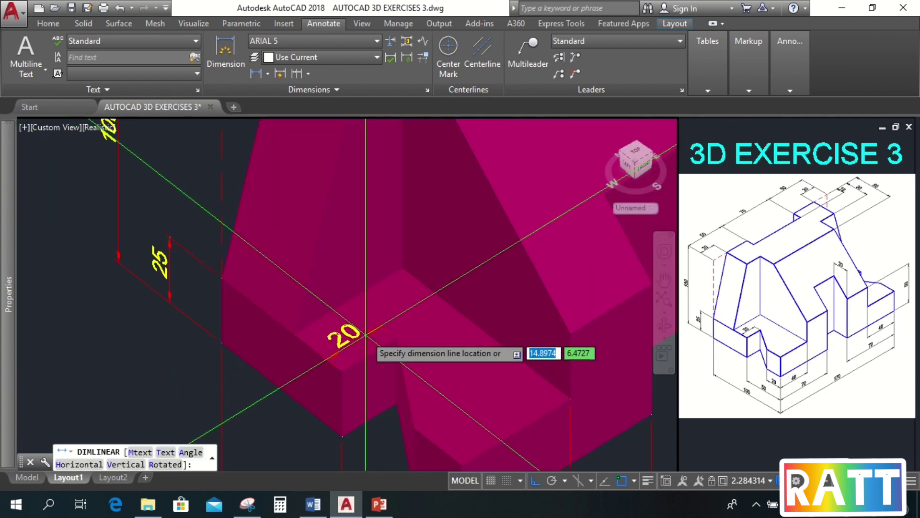
left_click(360, 334)
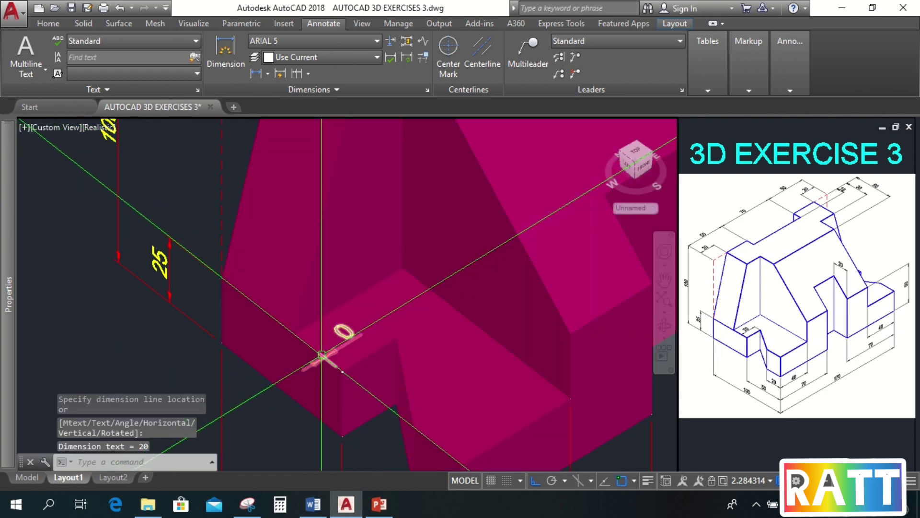
key("ctrl+z")
Step: Place a linear dimension for the front end notch's depth from its inner to its outer top corner, on the base's top face
left_click(259, 73)
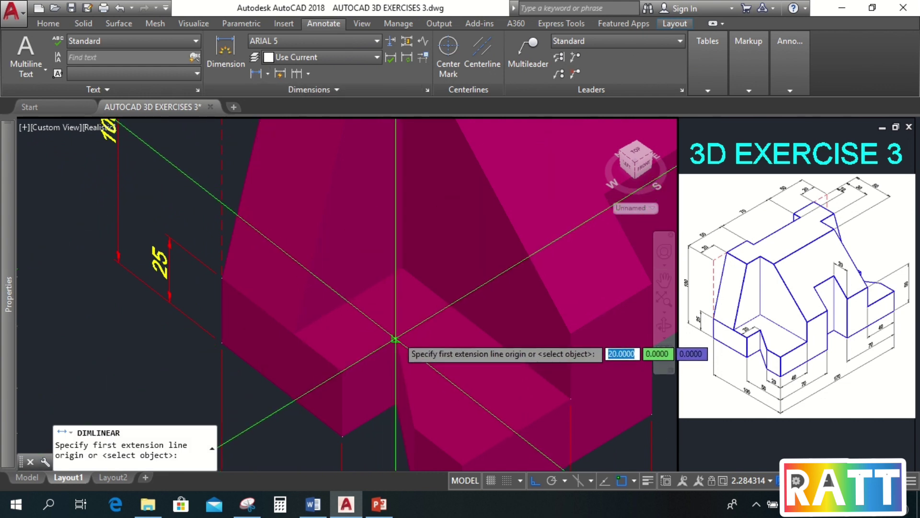
left_click(395, 339)
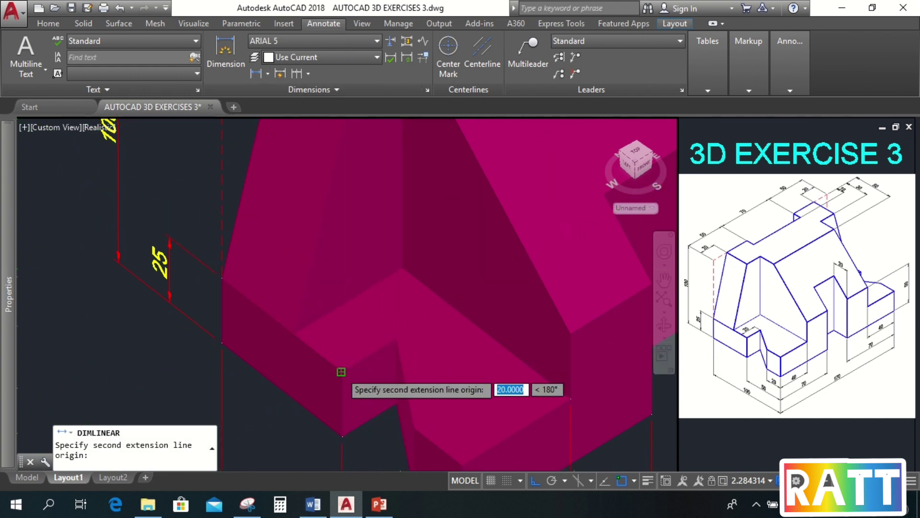
left_click(342, 372)
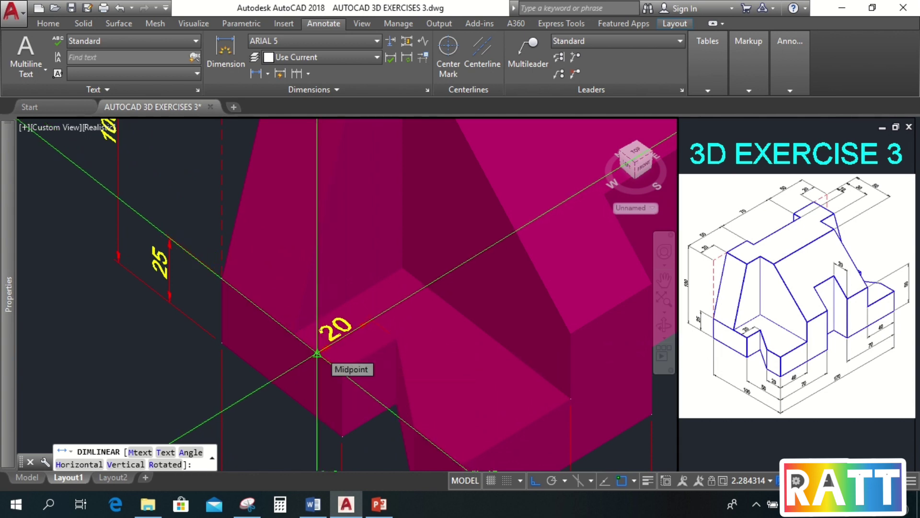
left_click(317, 354)
scroll(317, 354, "down", 3)
scroll(317, 344, "up", 2)
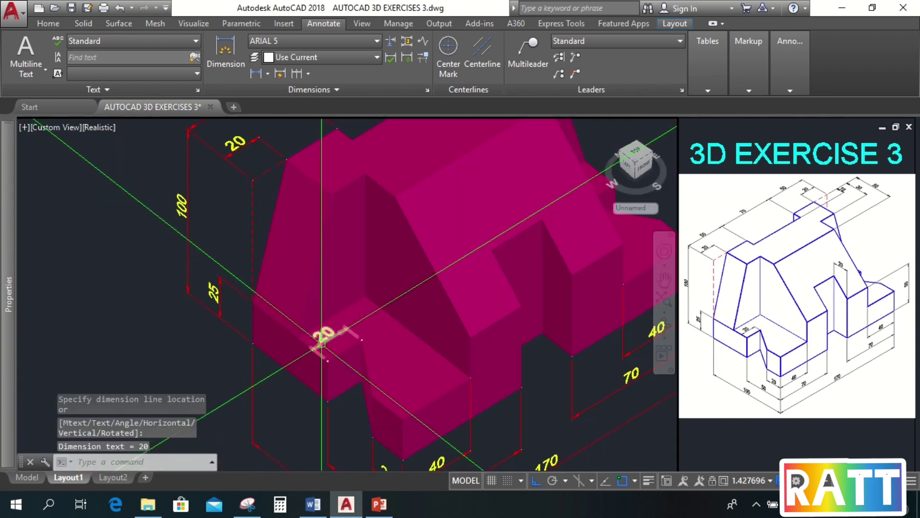
scroll(321, 344, "down", 3)
Step: Set a three-point UCS at the side notch's inner bottom corner, with X running outward along the notch's depth and Y vertical
scroll(417, 338, "up", 5)
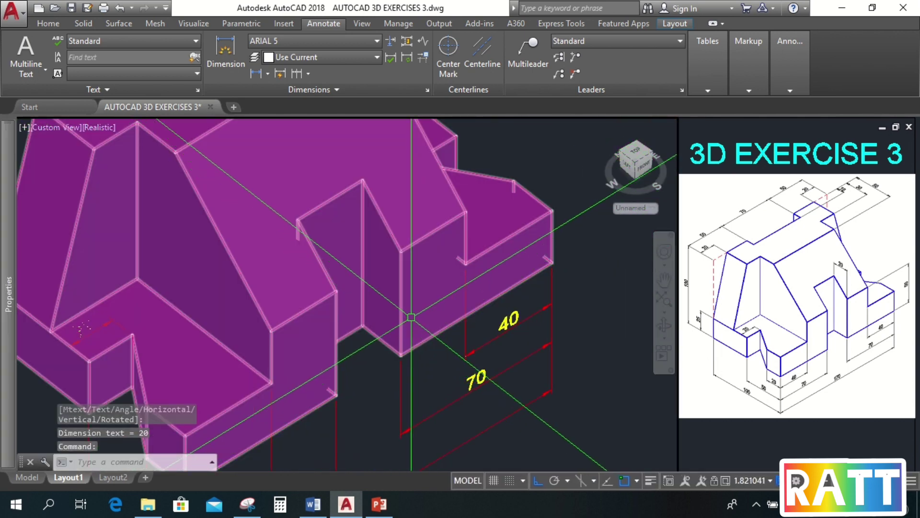
left_click(48, 23)
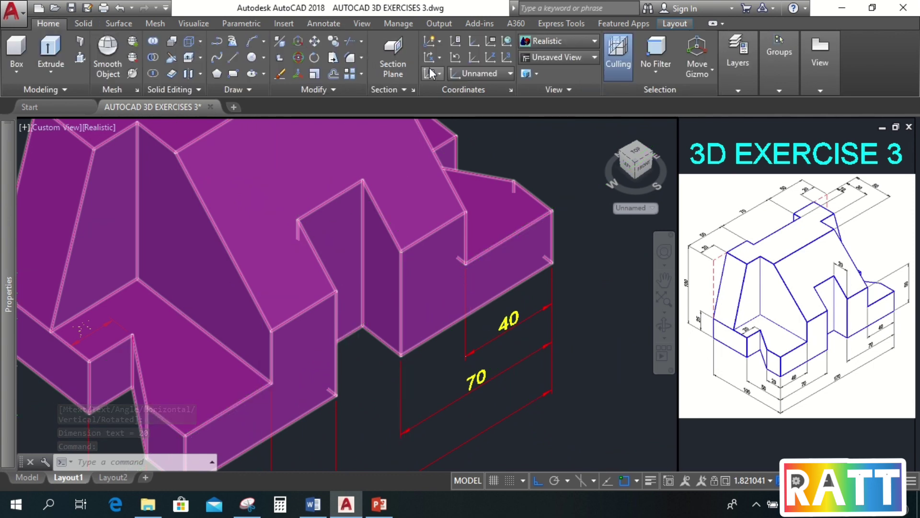
left_click(503, 59)
scroll(336, 309, "up", 3)
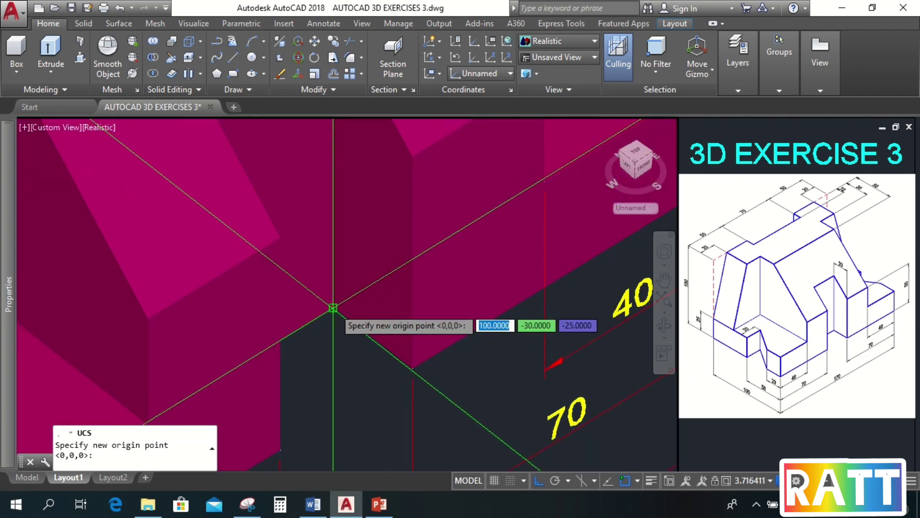
left_click(333, 307)
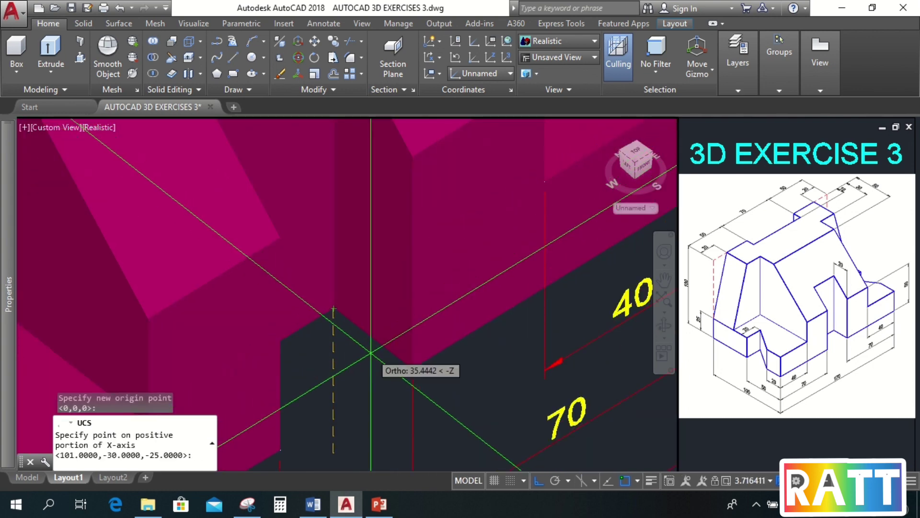
left_click(482, 385)
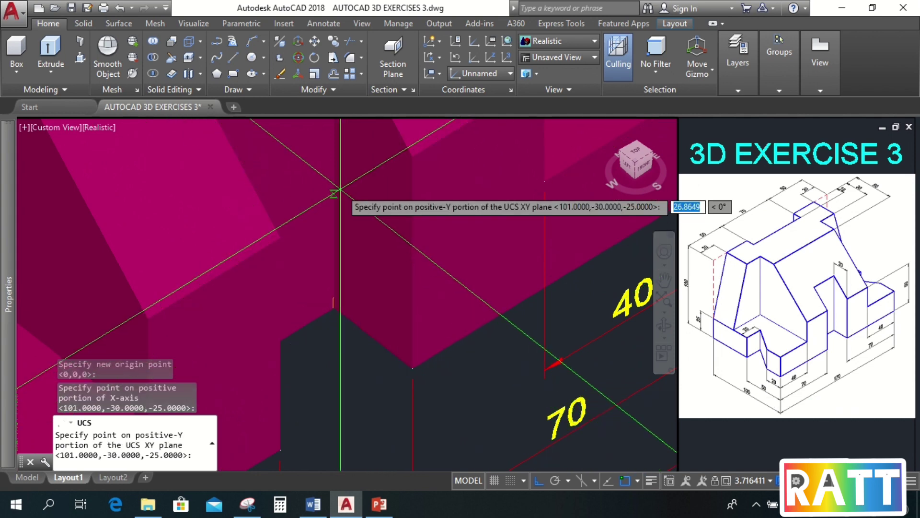
scroll(378, 177, "down", 5)
left_click(372, 130)
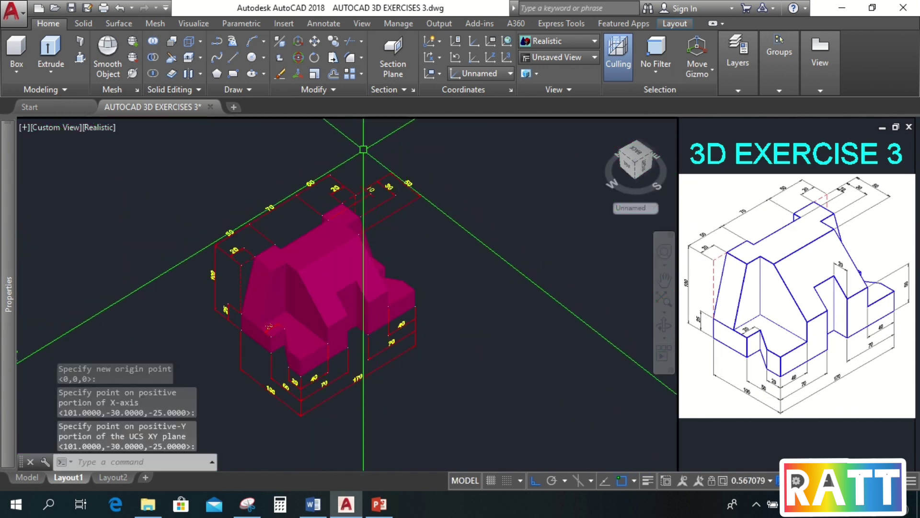
Step: Switch the viewport's visual style to 2D Wireframe
scroll(363, 305, "up", 4)
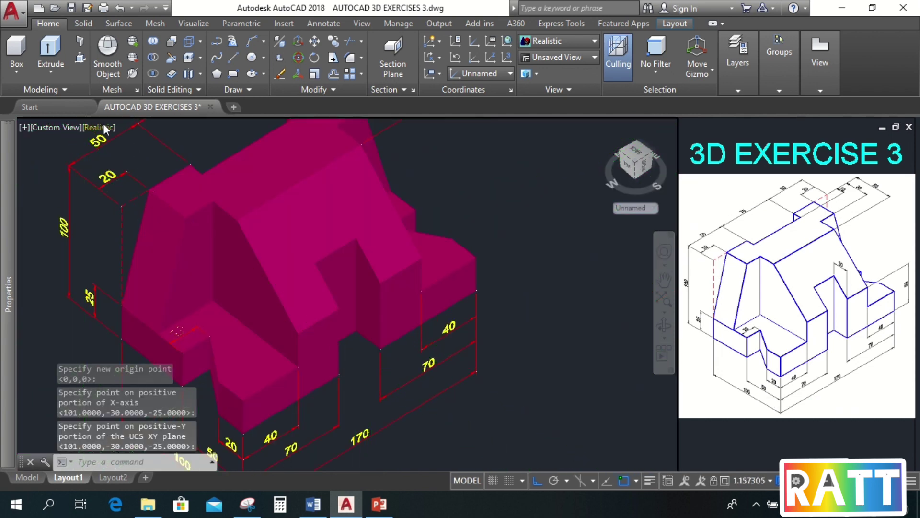
left_click(104, 127)
left_click(132, 162)
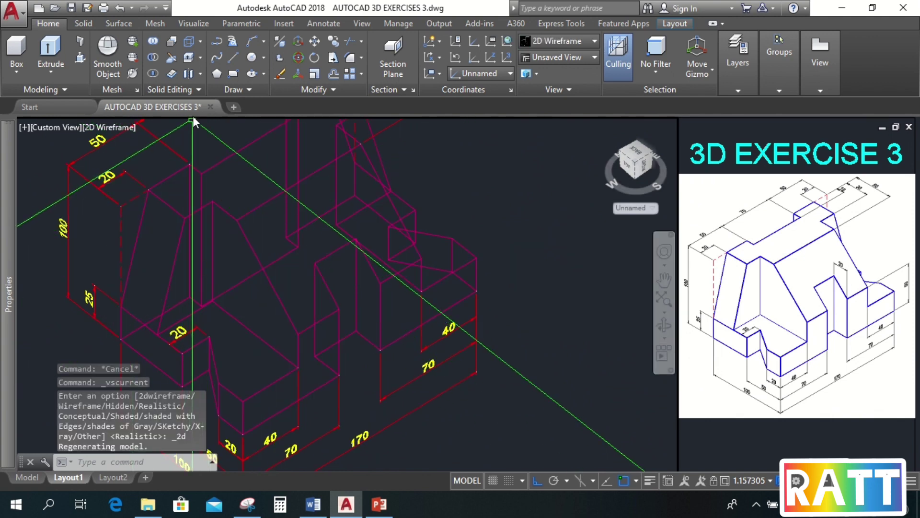
Step: Place a linear dimension for the side notch's depth from its outer to its inner top corner, above the notch
left_click(324, 24)
left_click(256, 74)
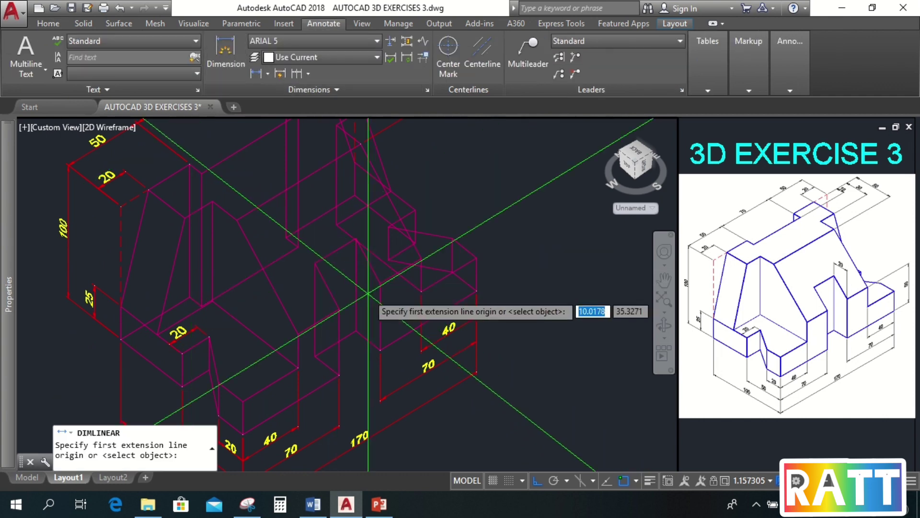
scroll(388, 288, "up", 5)
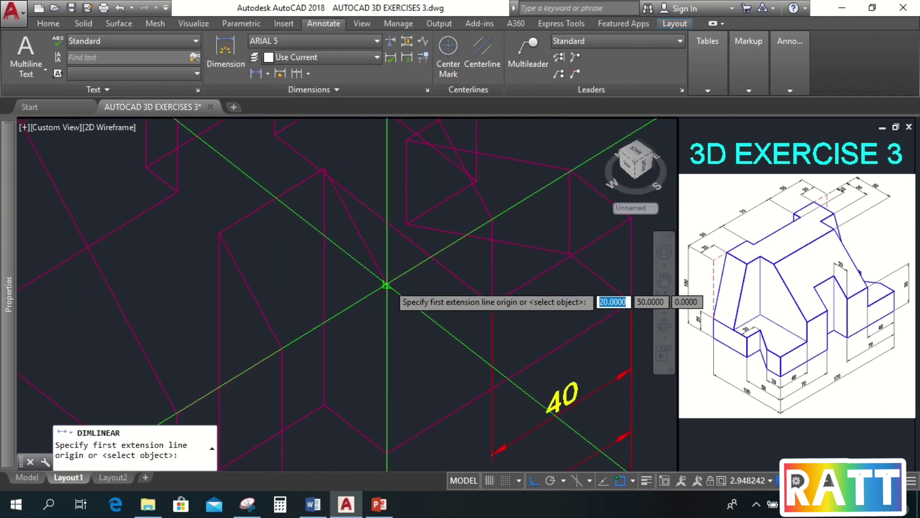
scroll(307, 165, "up", 5)
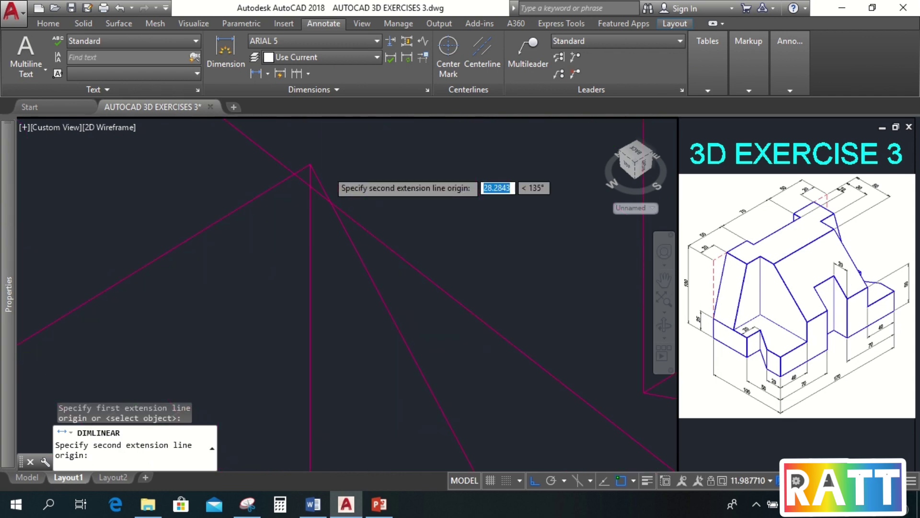
left_click(300, 161)
scroll(384, 211, "down", 5)
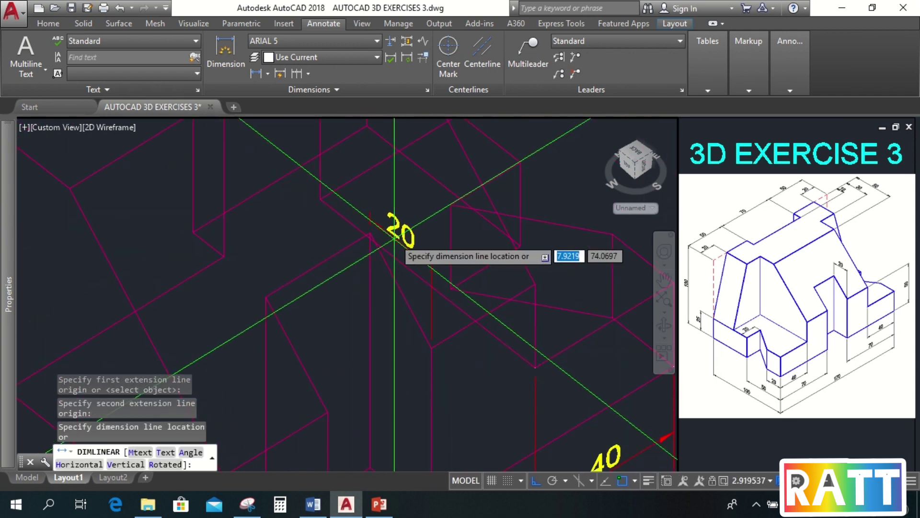
left_click(406, 207)
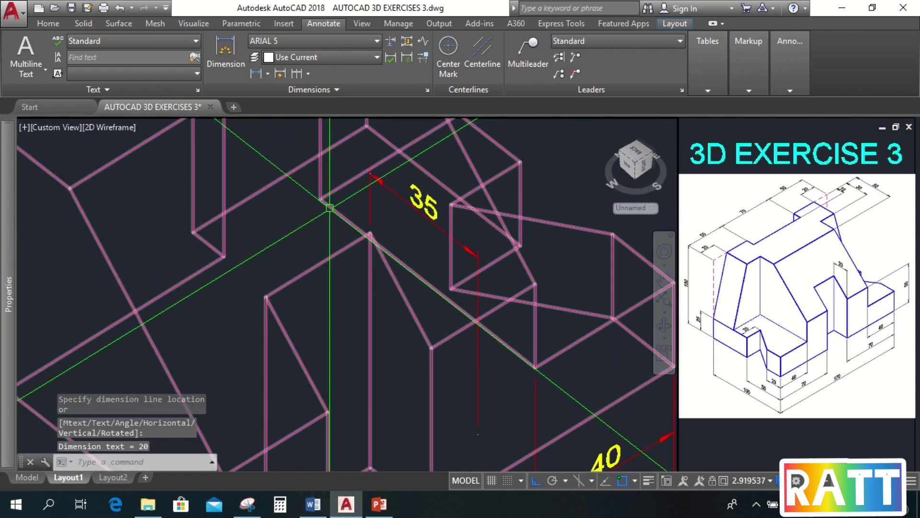
Step: Stretch the side notch depth dimension's displaced extension line origin to the notch's outer top corner
scroll(461, 338, "down", 3)
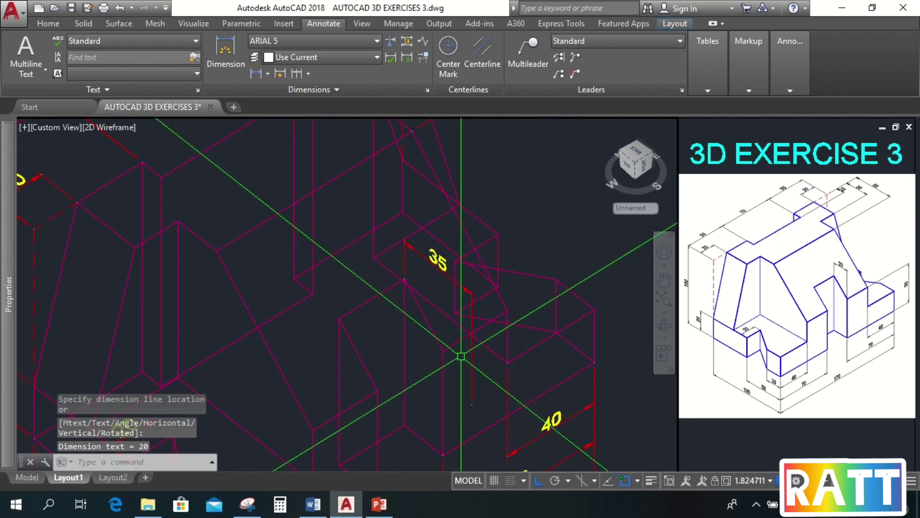
middle_click_drag(442, 330, 445, 369, "shift")
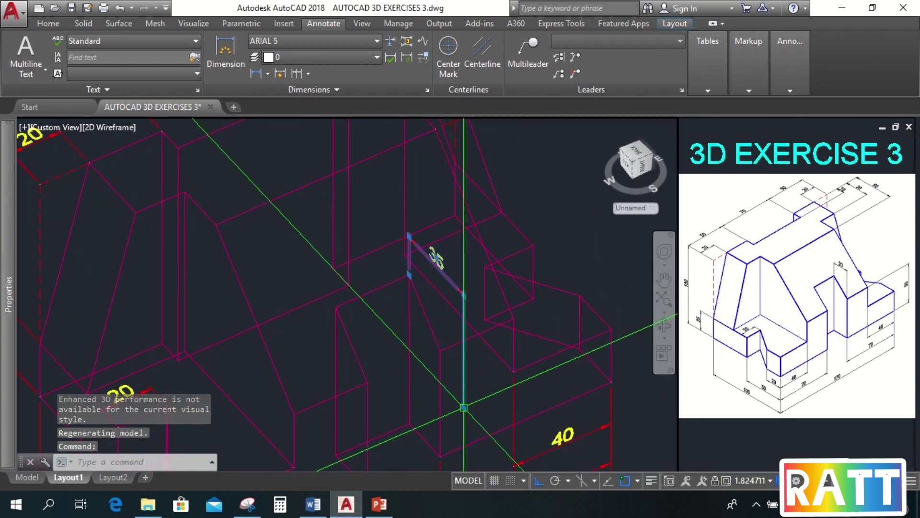
left_click(464, 407)
key("Escape")
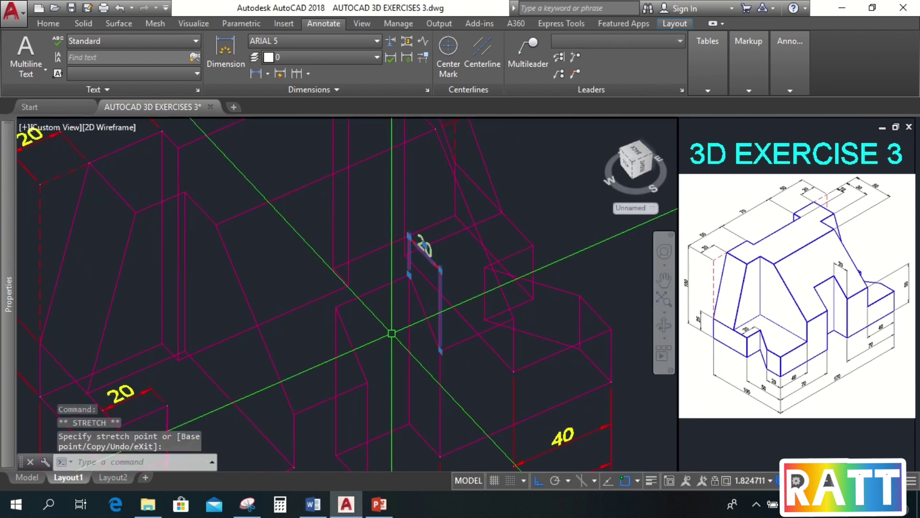
Step: Switch the viewport's visual style to Realistic
middle_click_drag(392, 326, 421, 329, "shift")
left_click(121, 130)
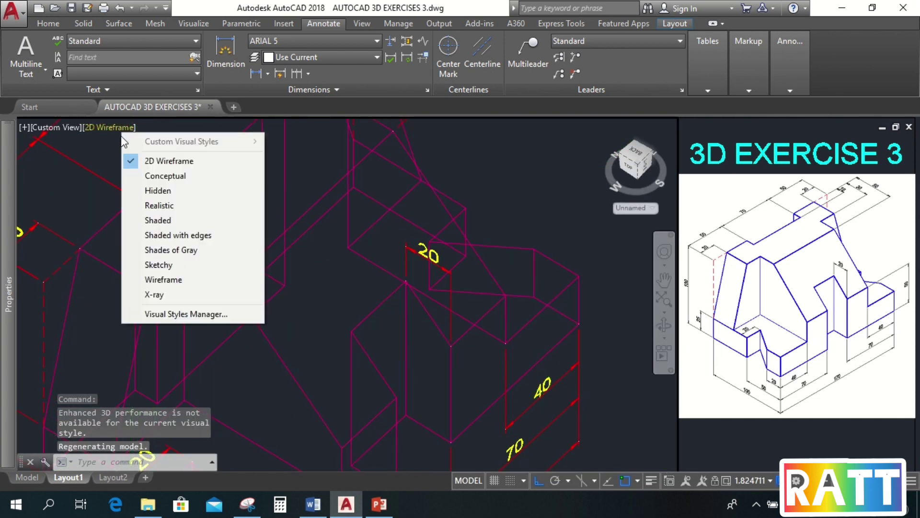
left_click(154, 212)
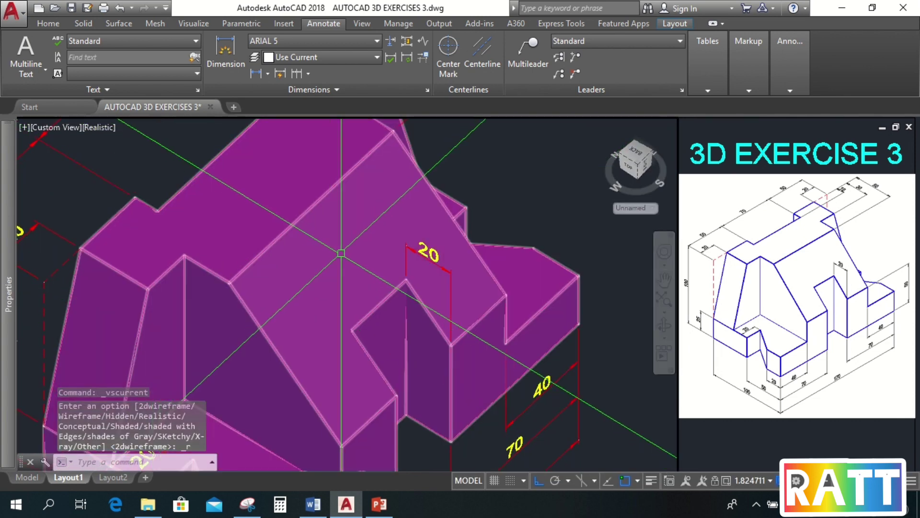
Step: Set a three-point UCS at the base's bottom corner beside the far end step, with X vertical and Y along the base's length
scroll(414, 299, "down", 4)
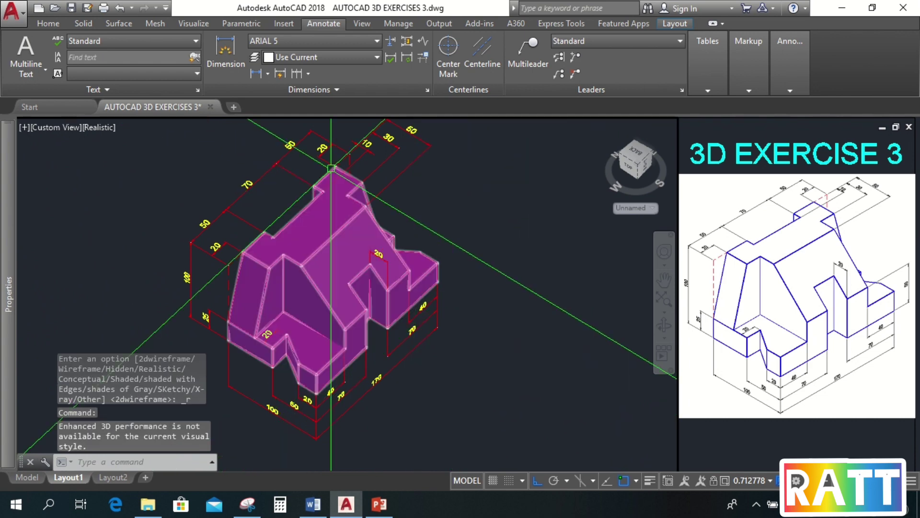
left_click(52, 27)
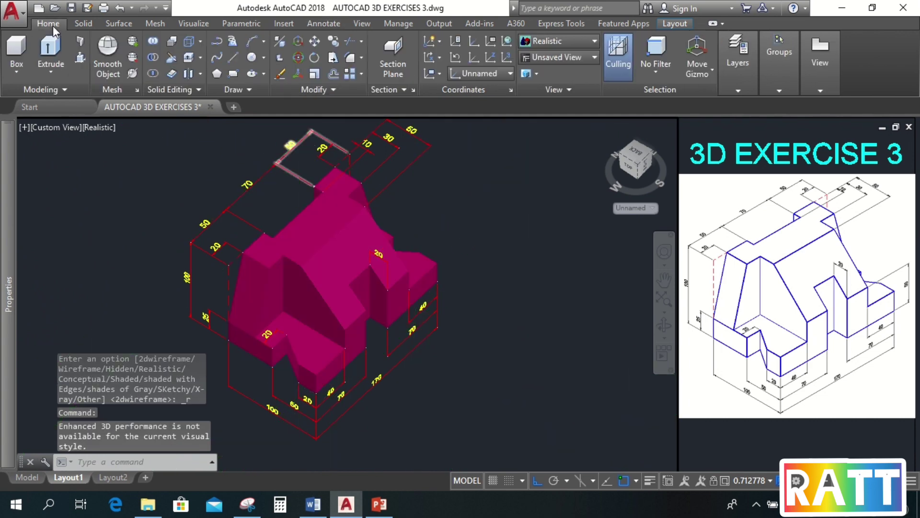
left_click(507, 57)
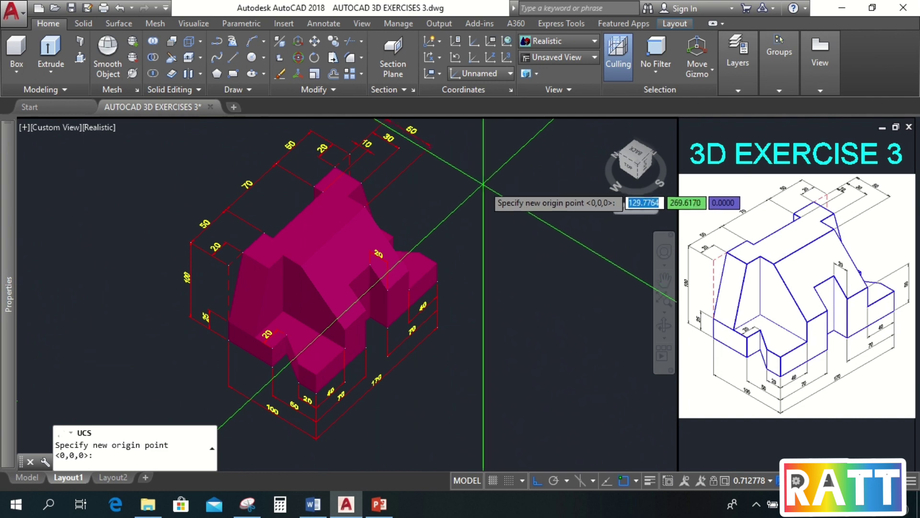
scroll(439, 295, "up", 2)
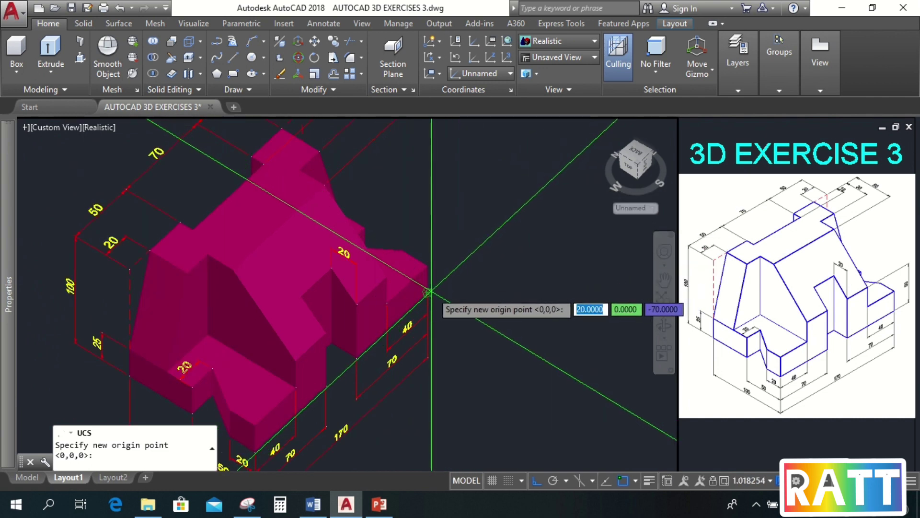
left_click(428, 292)
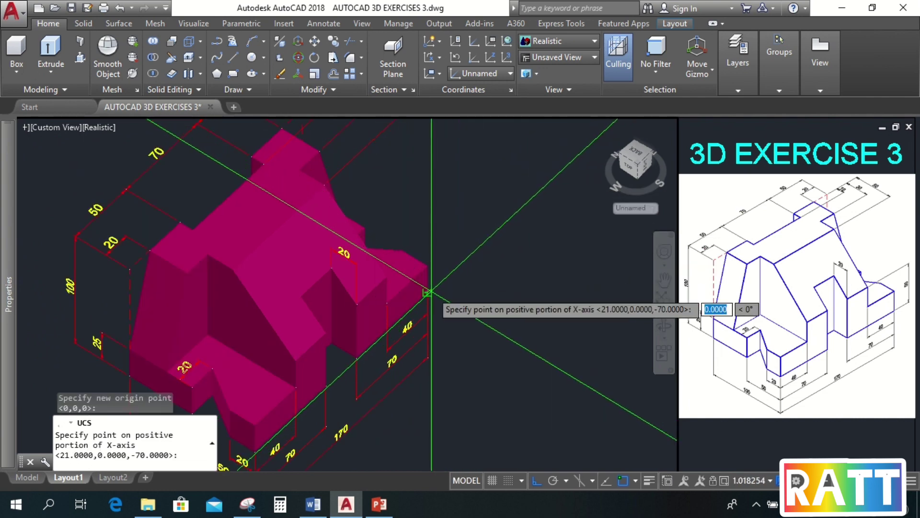
left_click(431, 202)
scroll(375, 355, "down", 8)
left_click(273, 404)
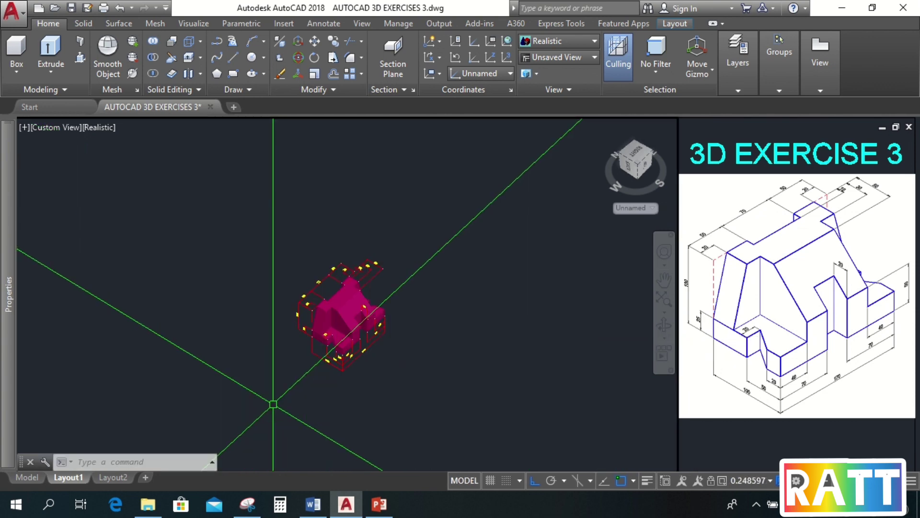
scroll(377, 301, "up", 10)
key("ctrl+a")
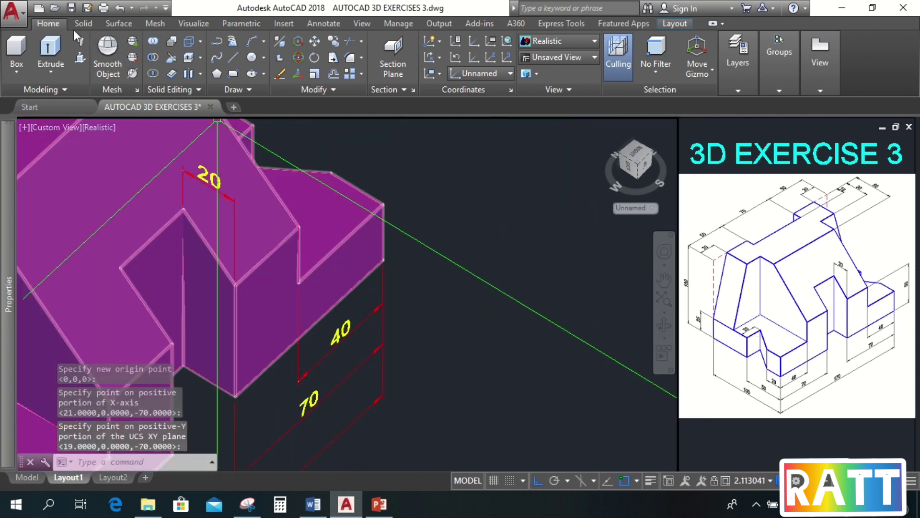
Step: Place a vertical linear dimension from the base's bottom end corner to the upper corner of the step cut, outside the far end
left_click(324, 23)
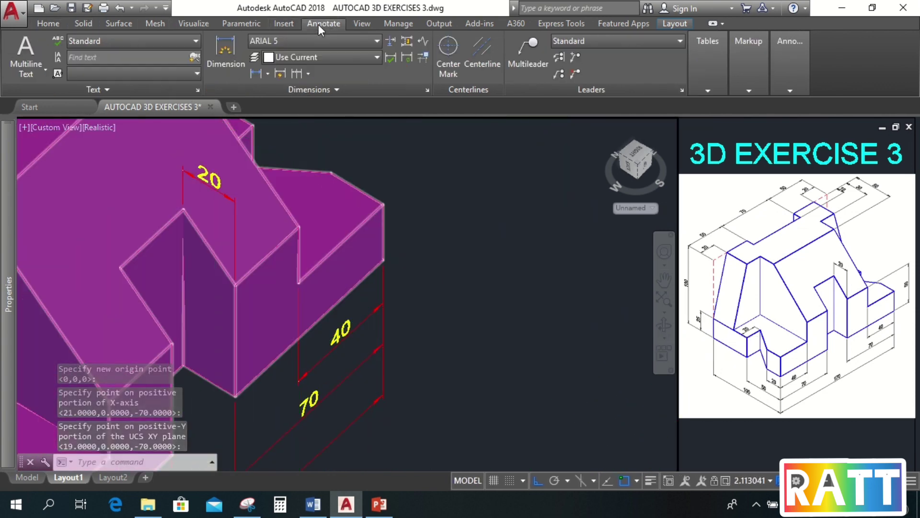
left_click(256, 73)
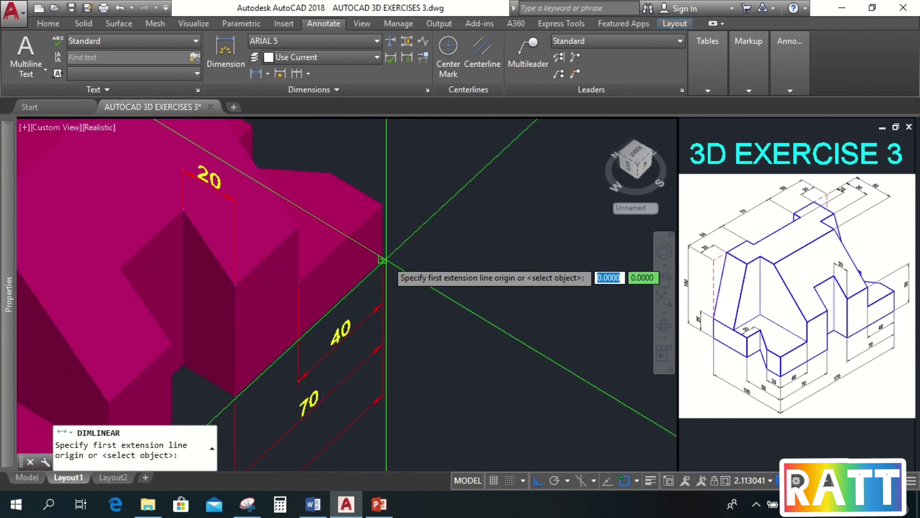
left_click(383, 260)
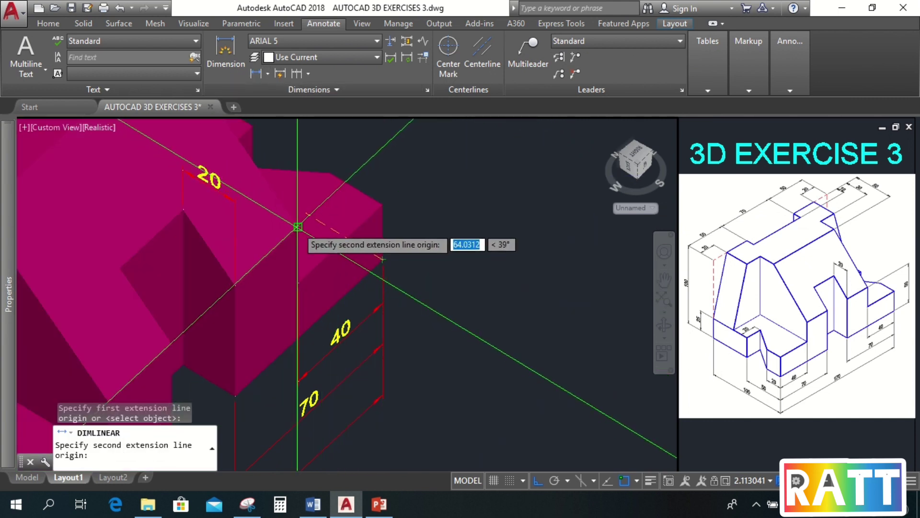
left_click(298, 226)
left_click(487, 195)
scroll(492, 198, "down", 3)
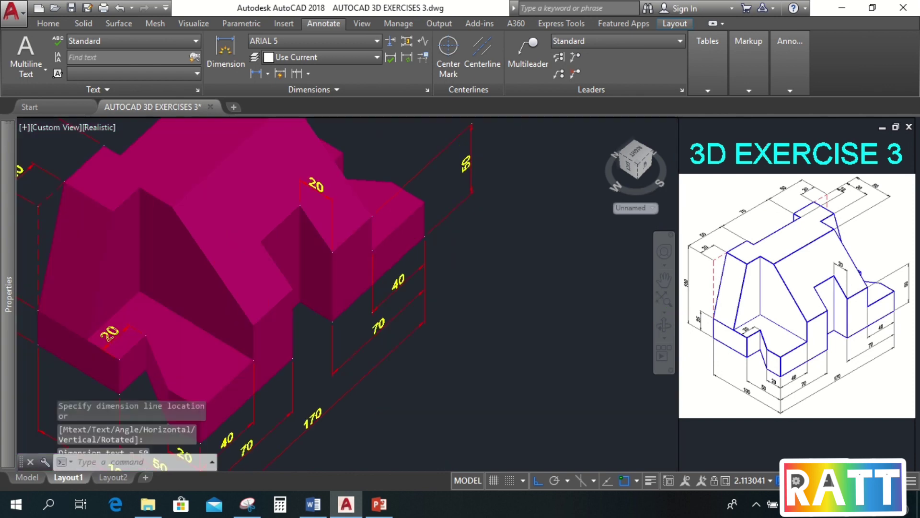
Step: Frame the whole dimensioned solid with a zoom window and examine its dimensions against the reference drawing
scroll(477, 300, "down", 3)
middle_click_drag(477, 299, 548, 302)
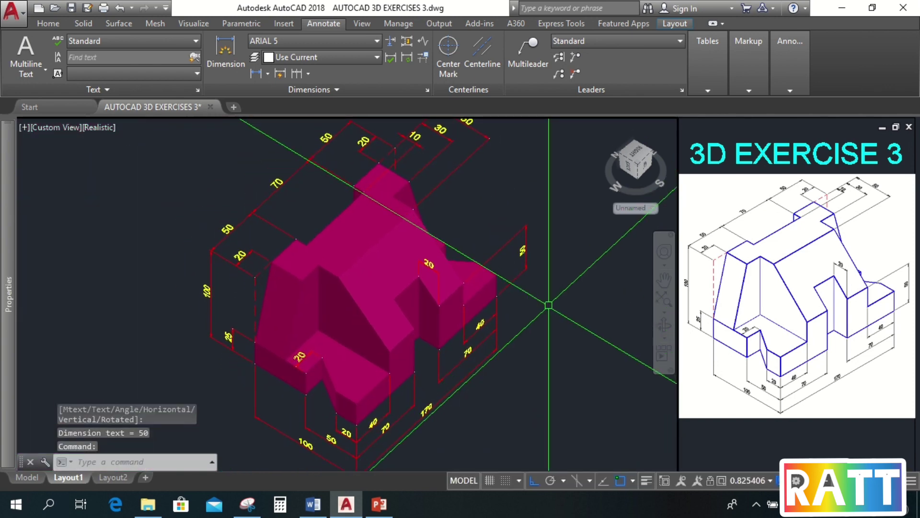
scroll(530, 305, "down", 3)
scroll(543, 322, "up", 3)
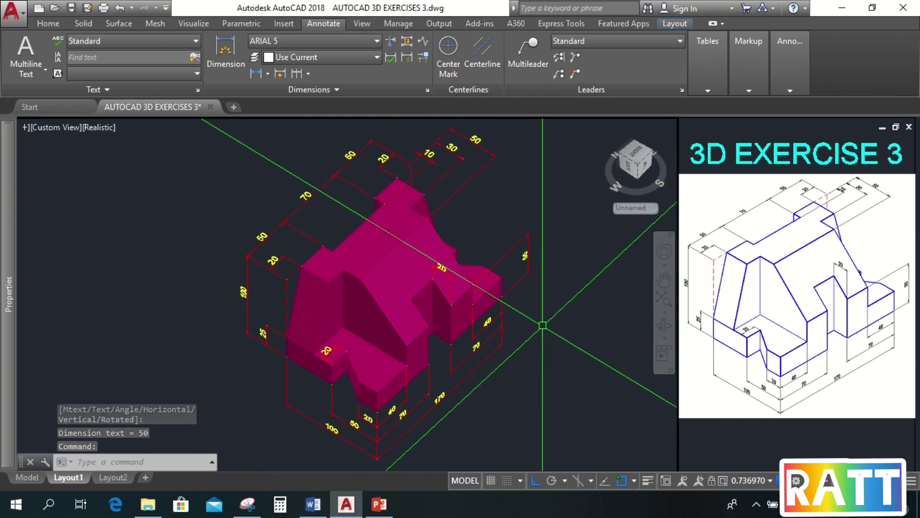
key("Return")
scroll(297, 225, "down", 3)
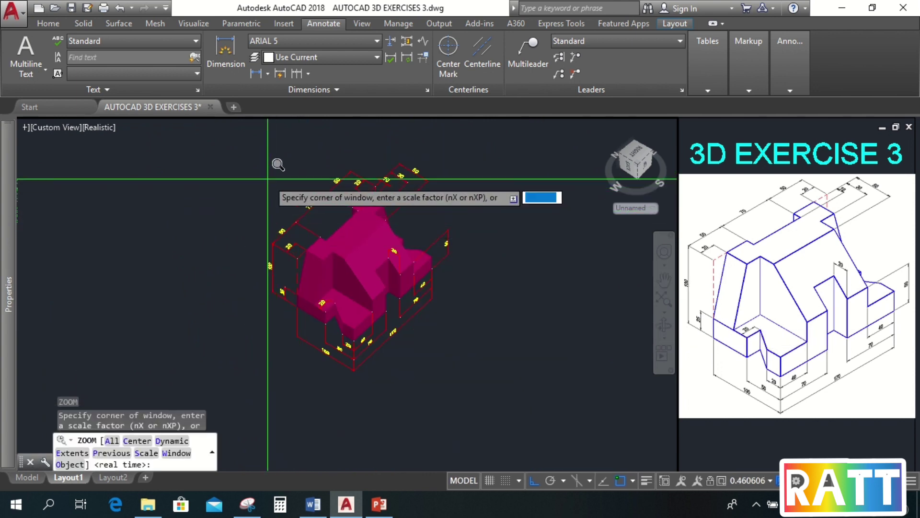
left_click(258, 158)
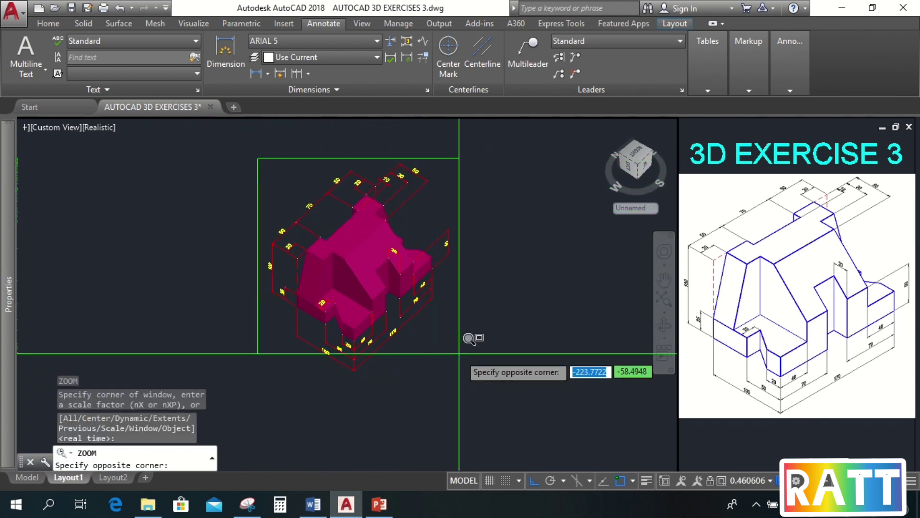
left_click(477, 363)
middle_click_drag(494, 381, 554, 396)
key("Escape")
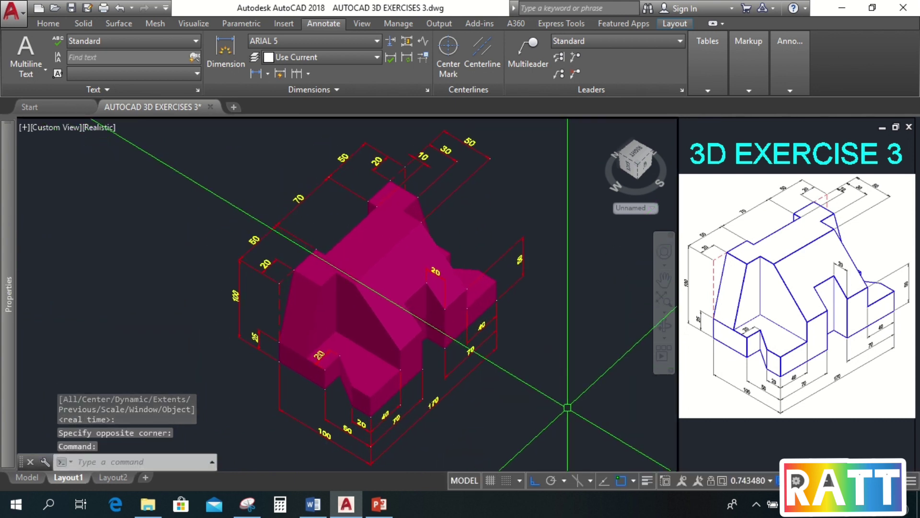